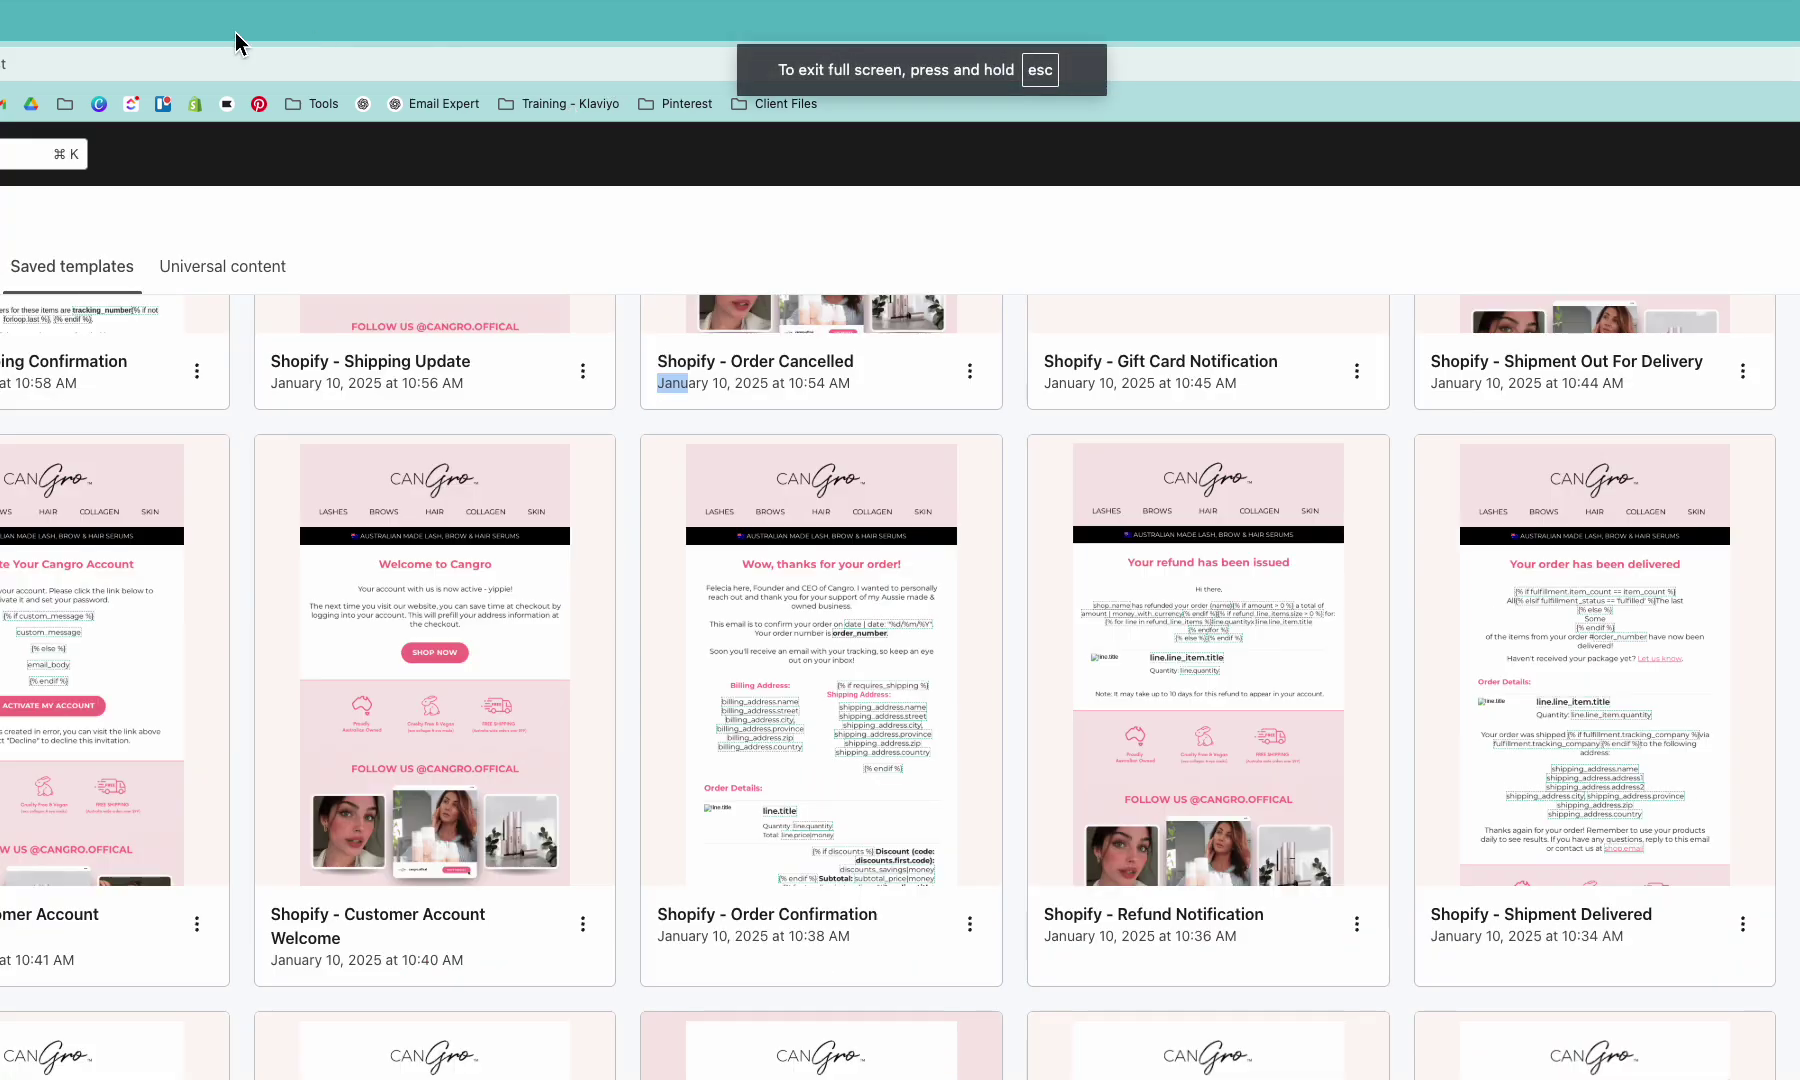
Open the saved template "2025 Design" for editing
key(Escape)
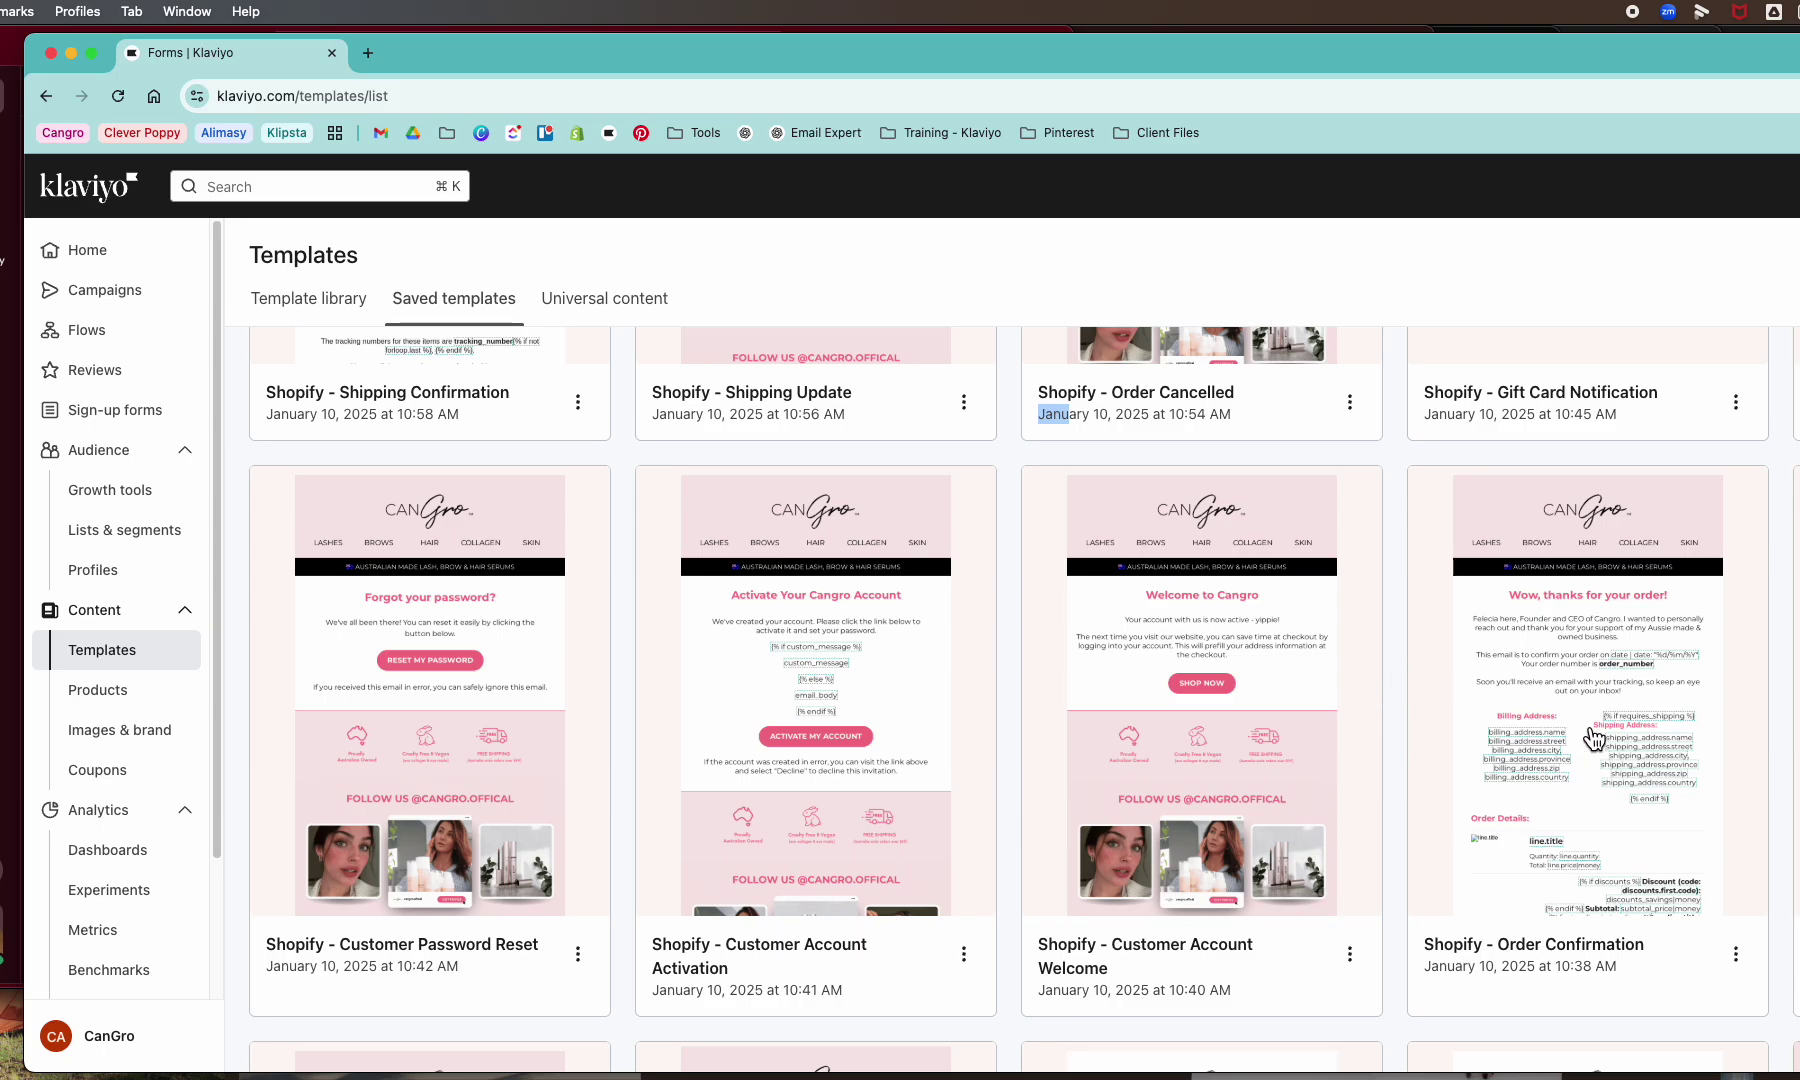
scroll(1595, 740, down, 5)
scroll(1592, 768, down, 2)
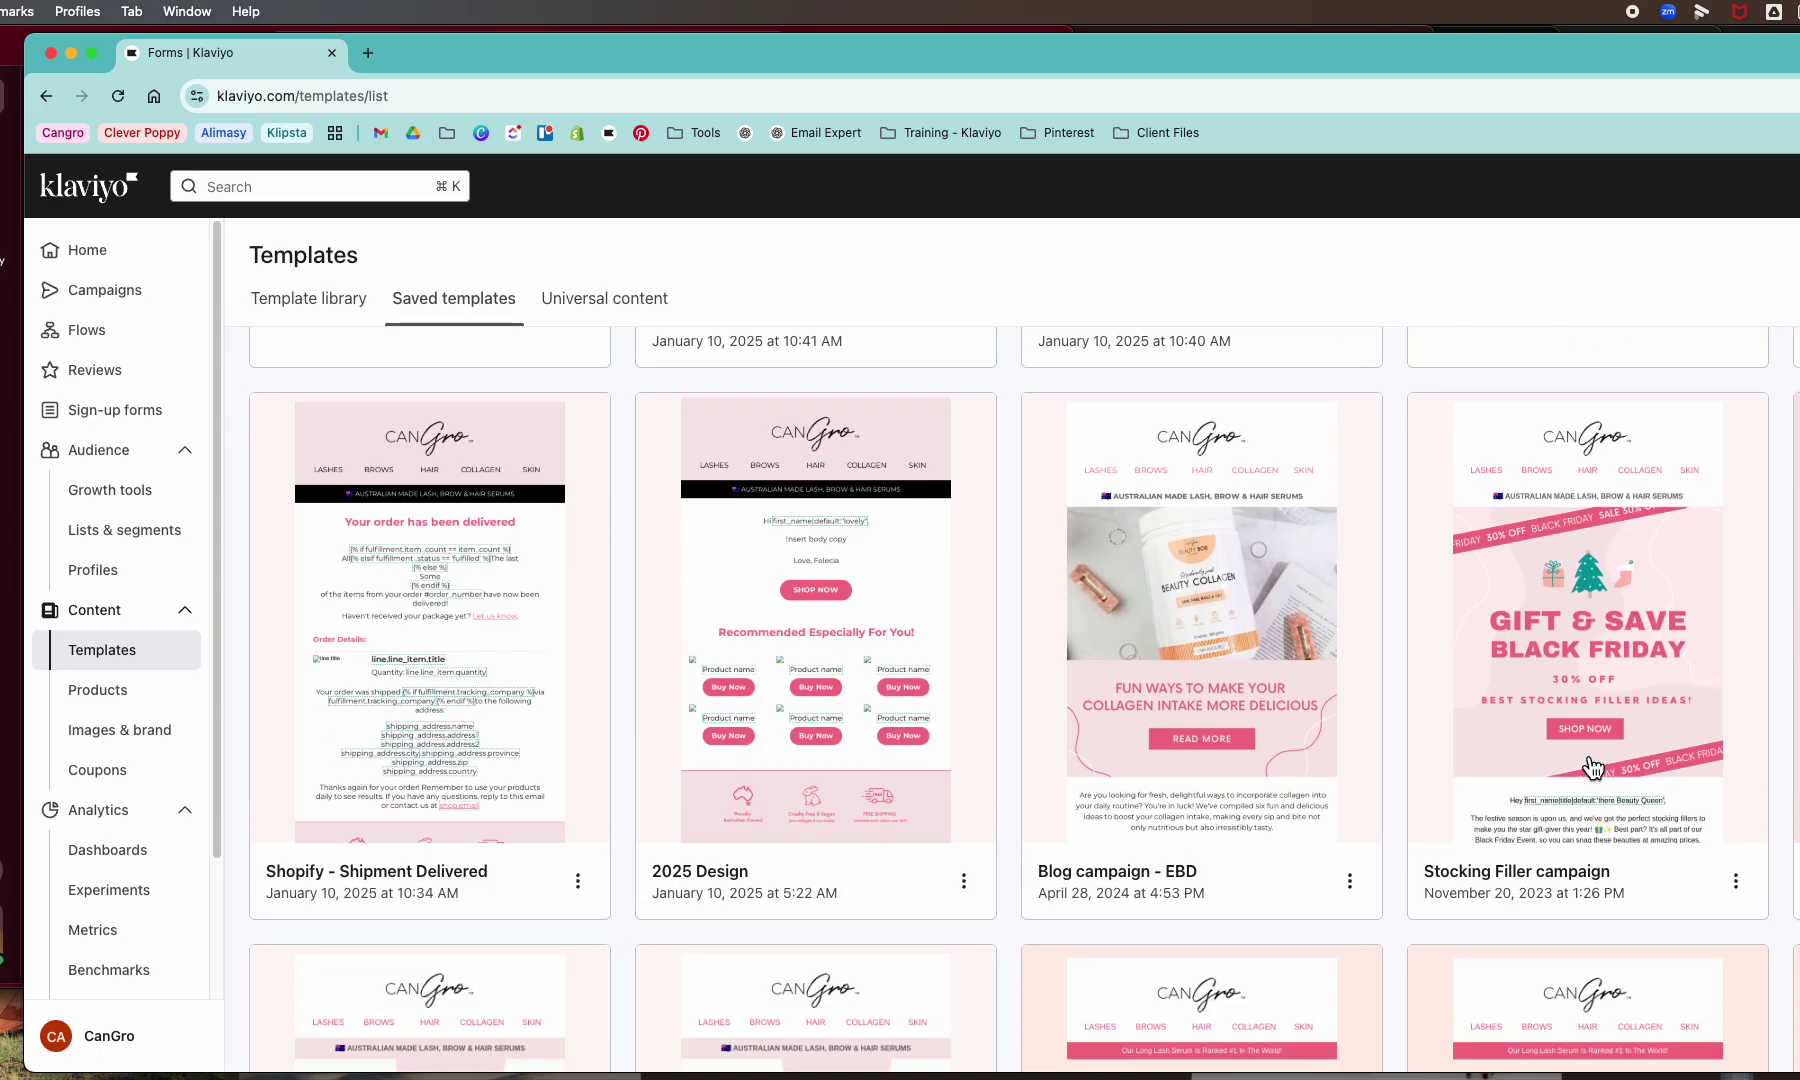
click(873, 692)
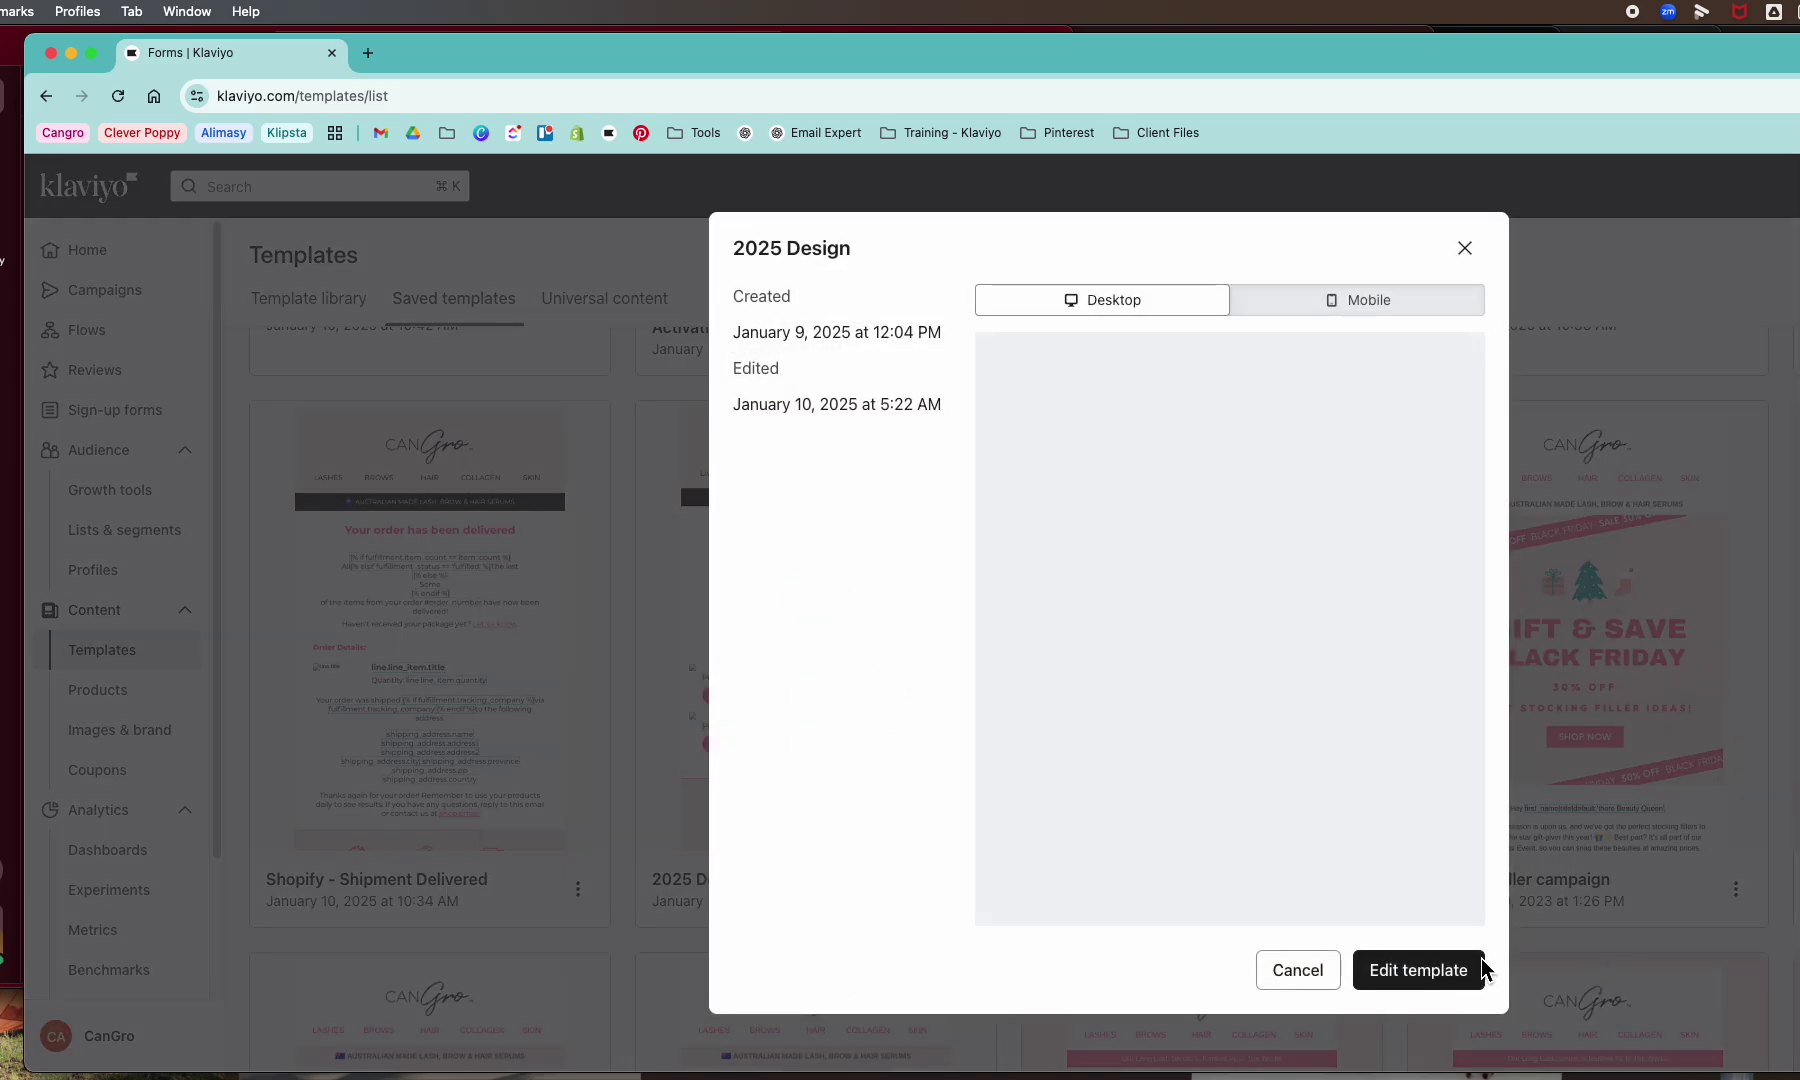
click(1406, 968)
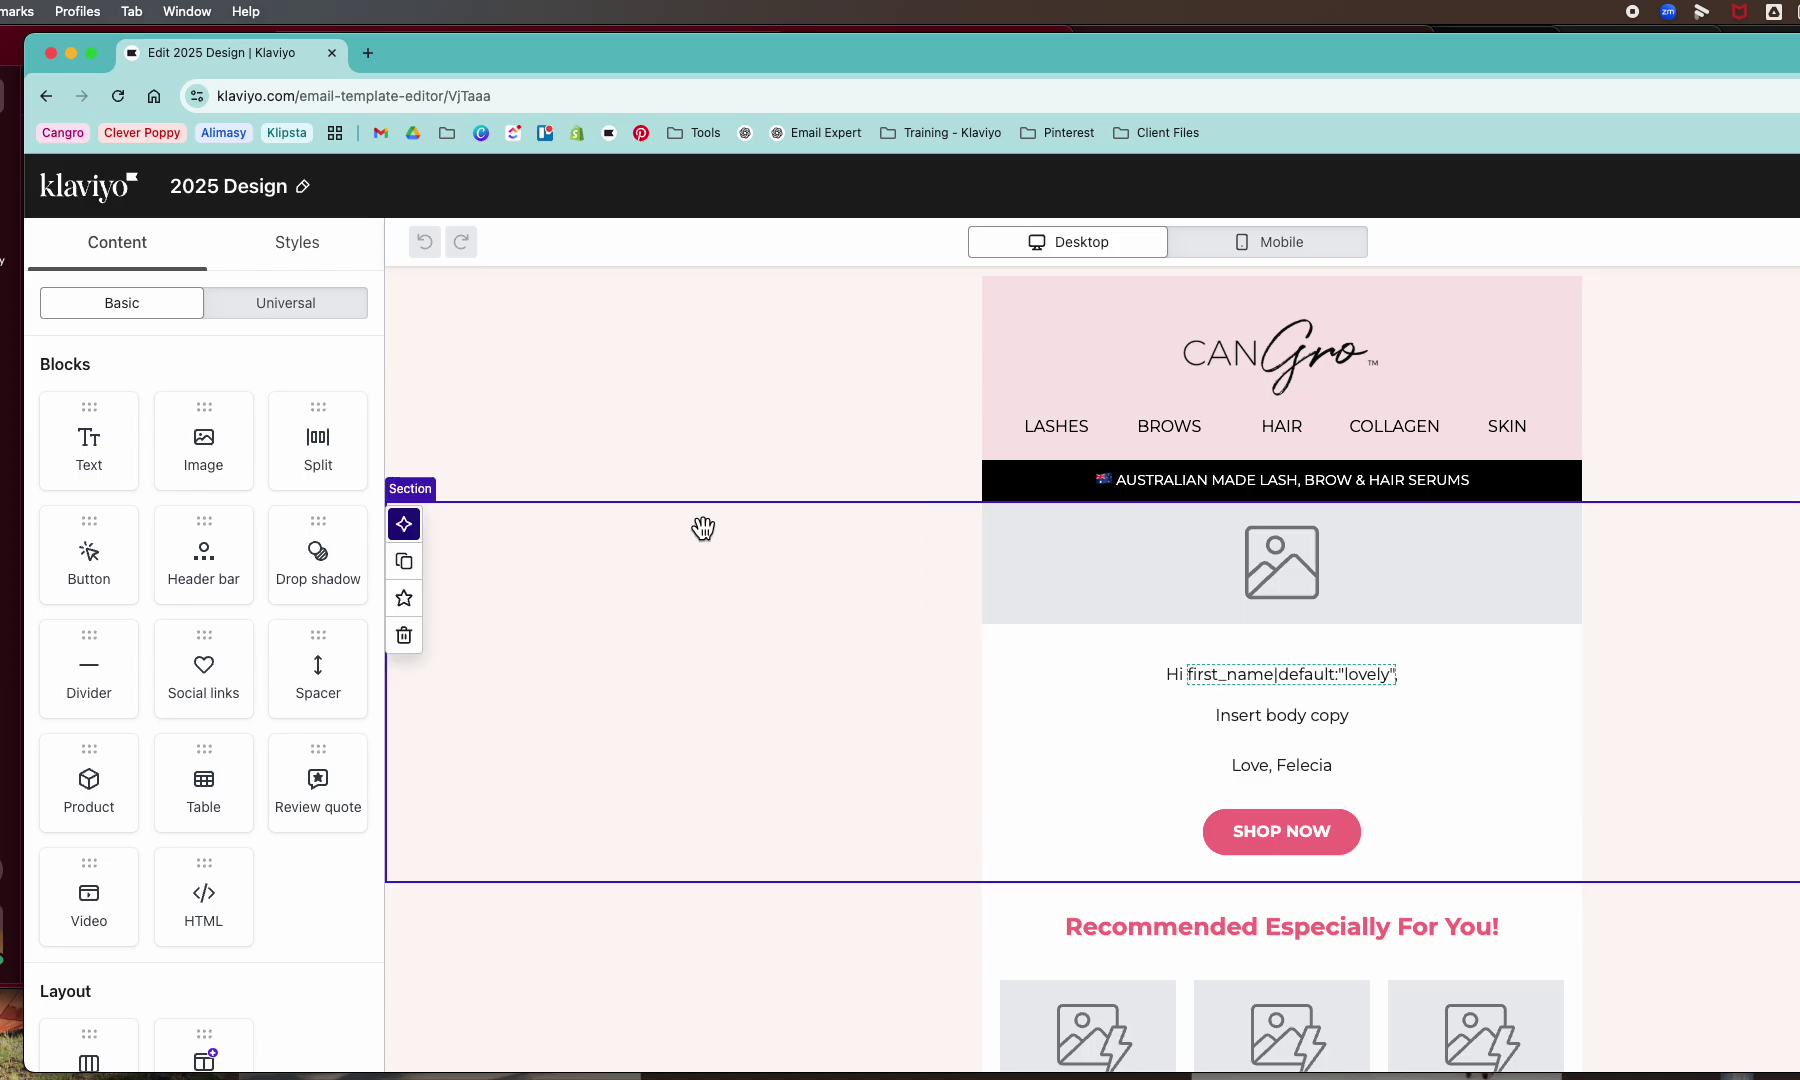
Inspect the settings of the main body section and the editing options of the universal 2025 Header section
click(637, 720)
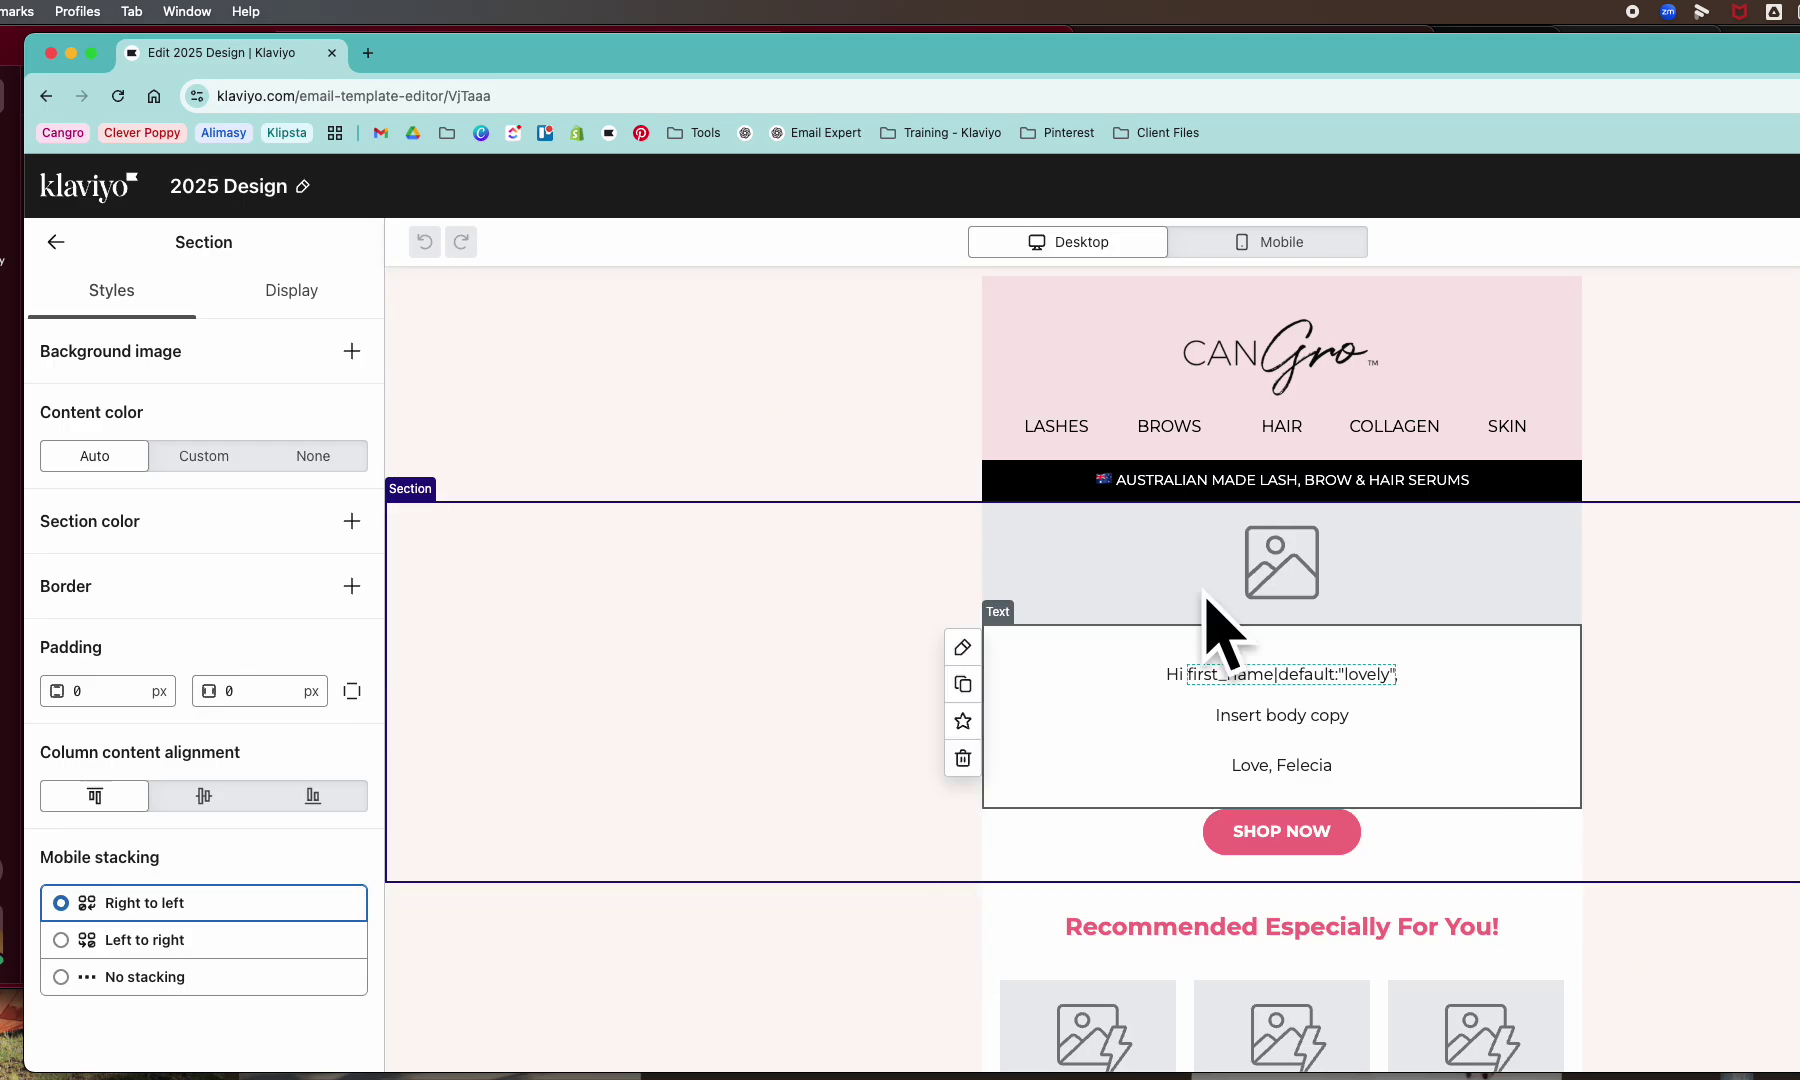
scroll(1115, 1018, down, 5)
scroll(1093, 824, up, 5)
click(871, 374)
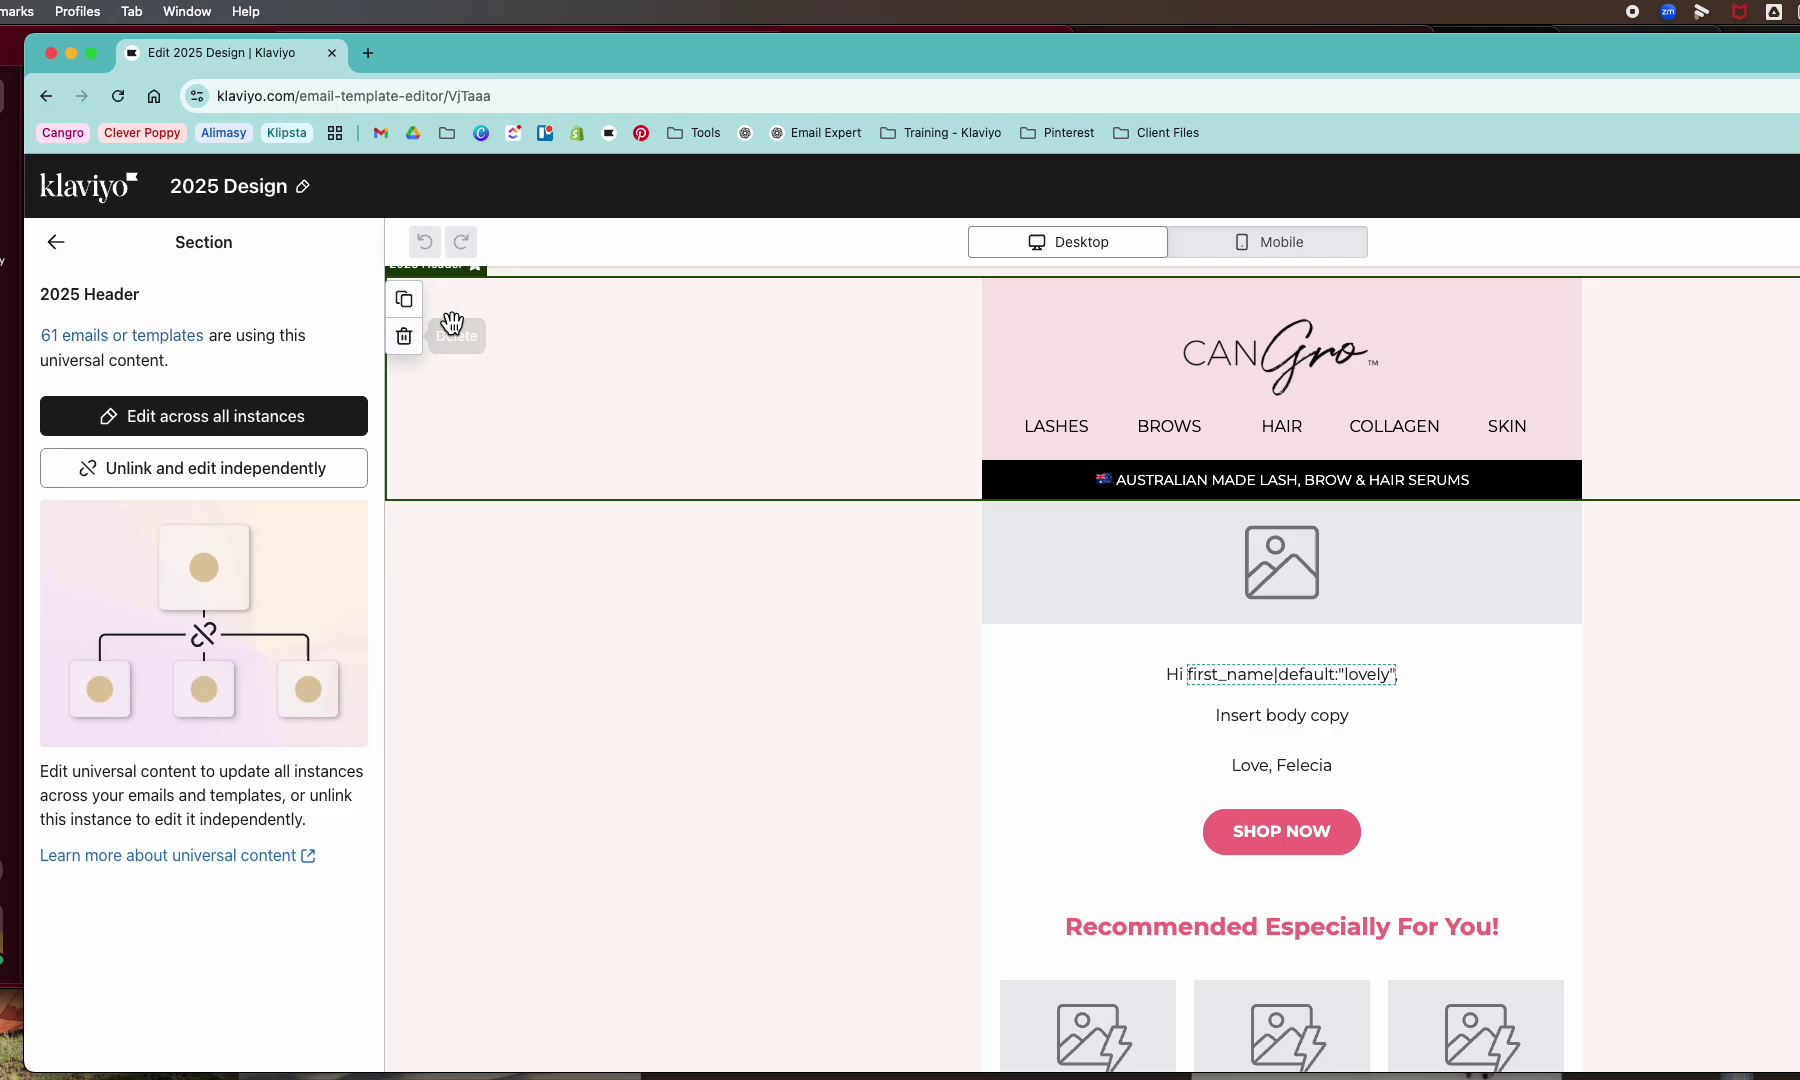
click(908, 651)
click(1167, 357)
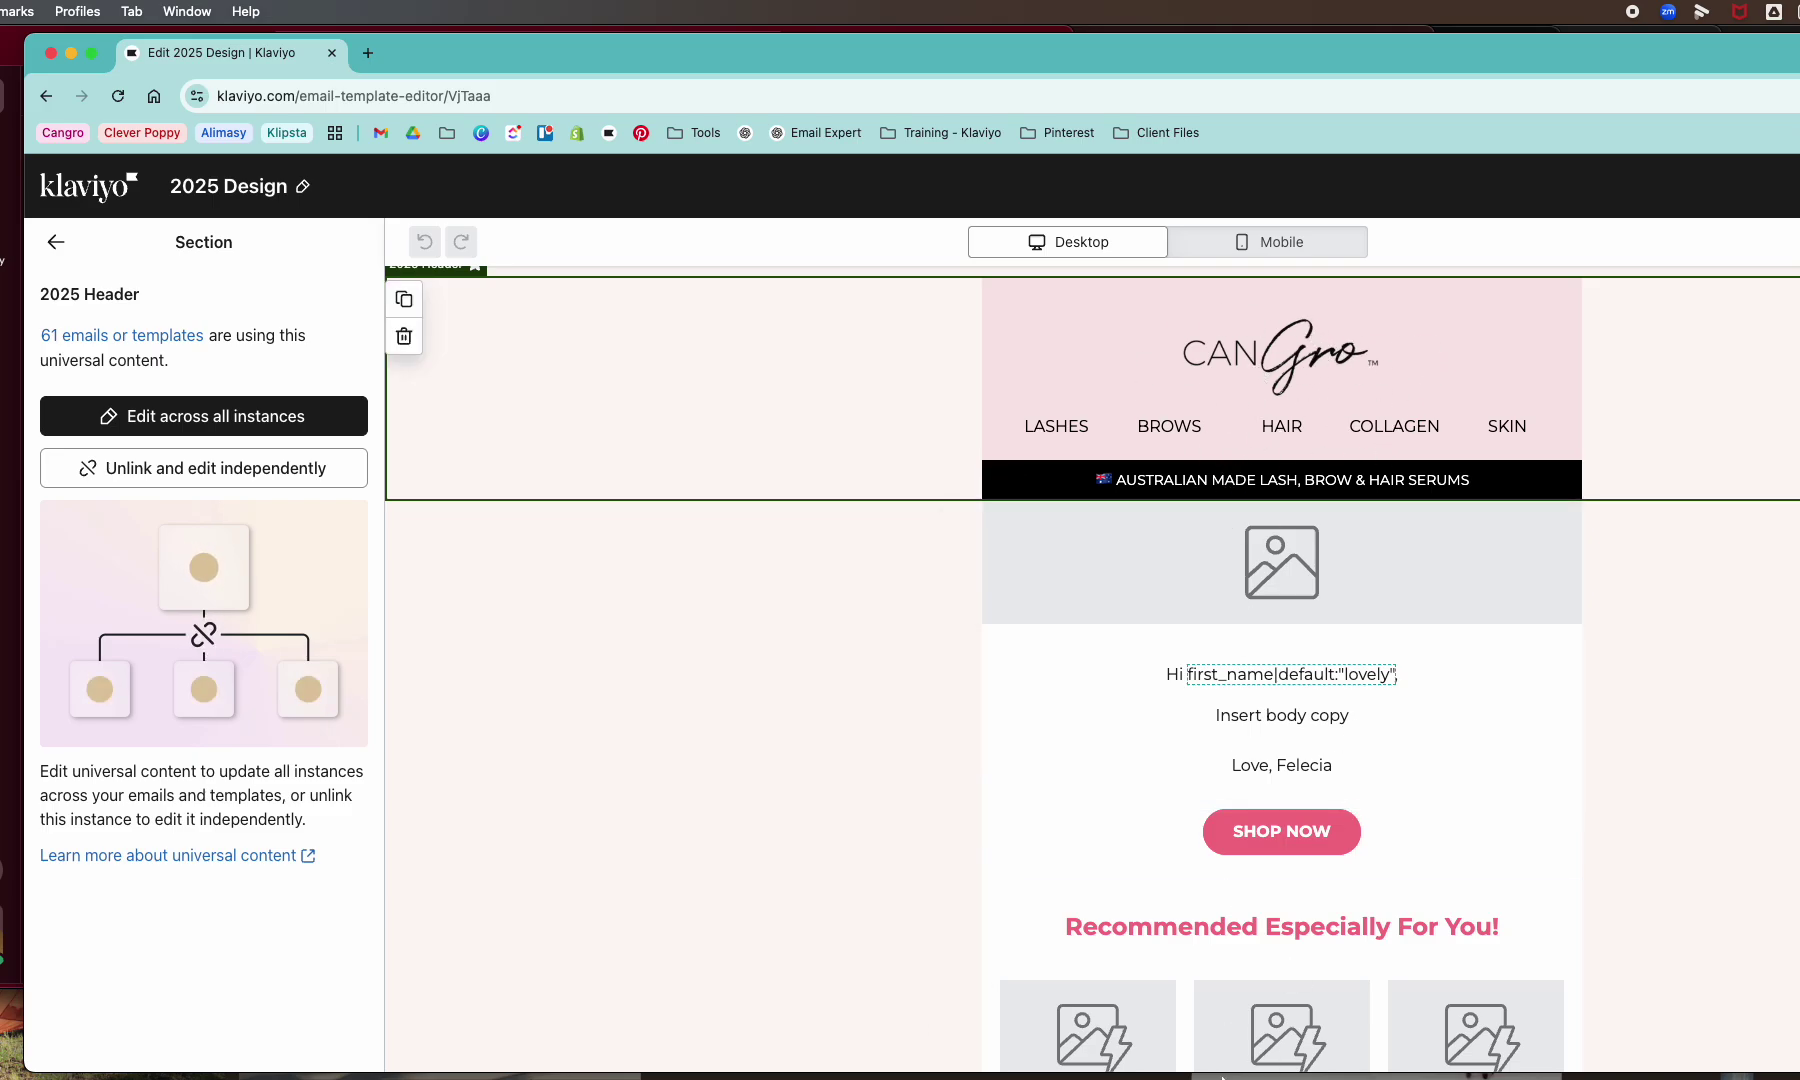
Open the universal 2025 Footer section for editing across all instances
scroll(530, 358, down, 8)
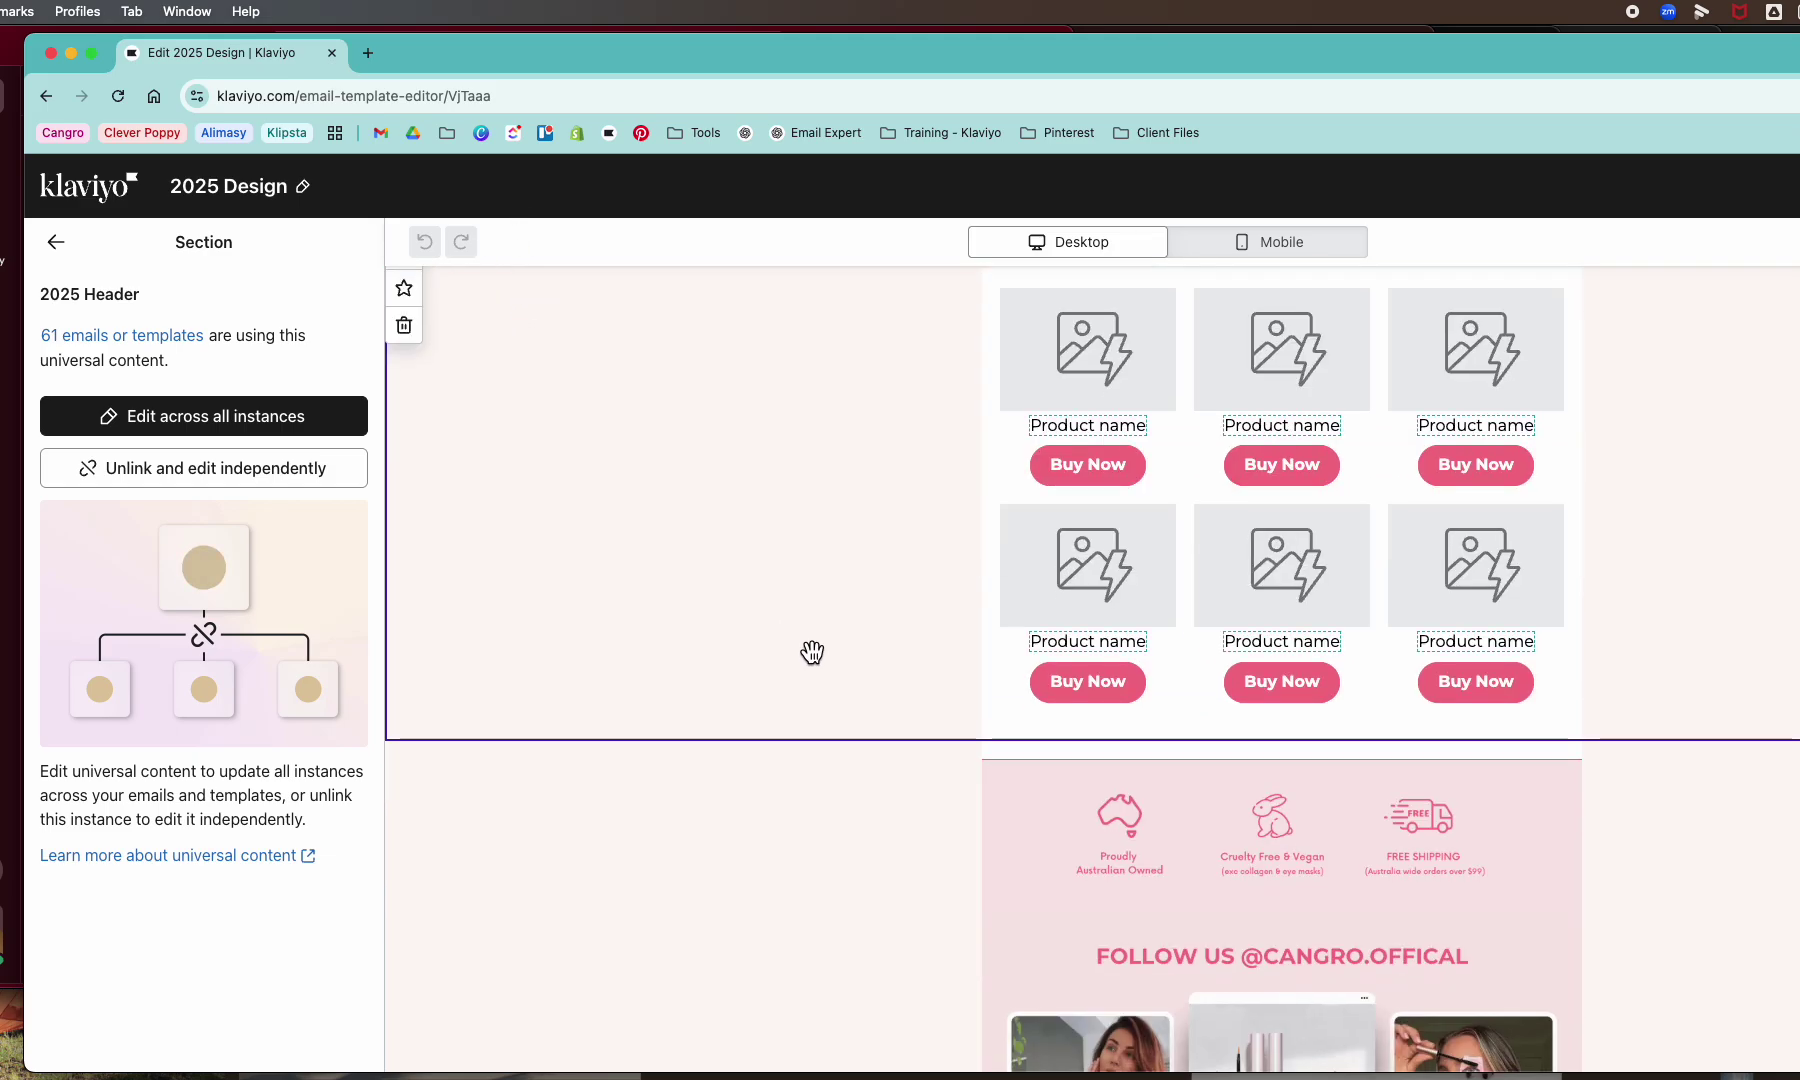
scroll(804, 600, up, 3)
scroll(816, 611, down, 5)
click(816, 611)
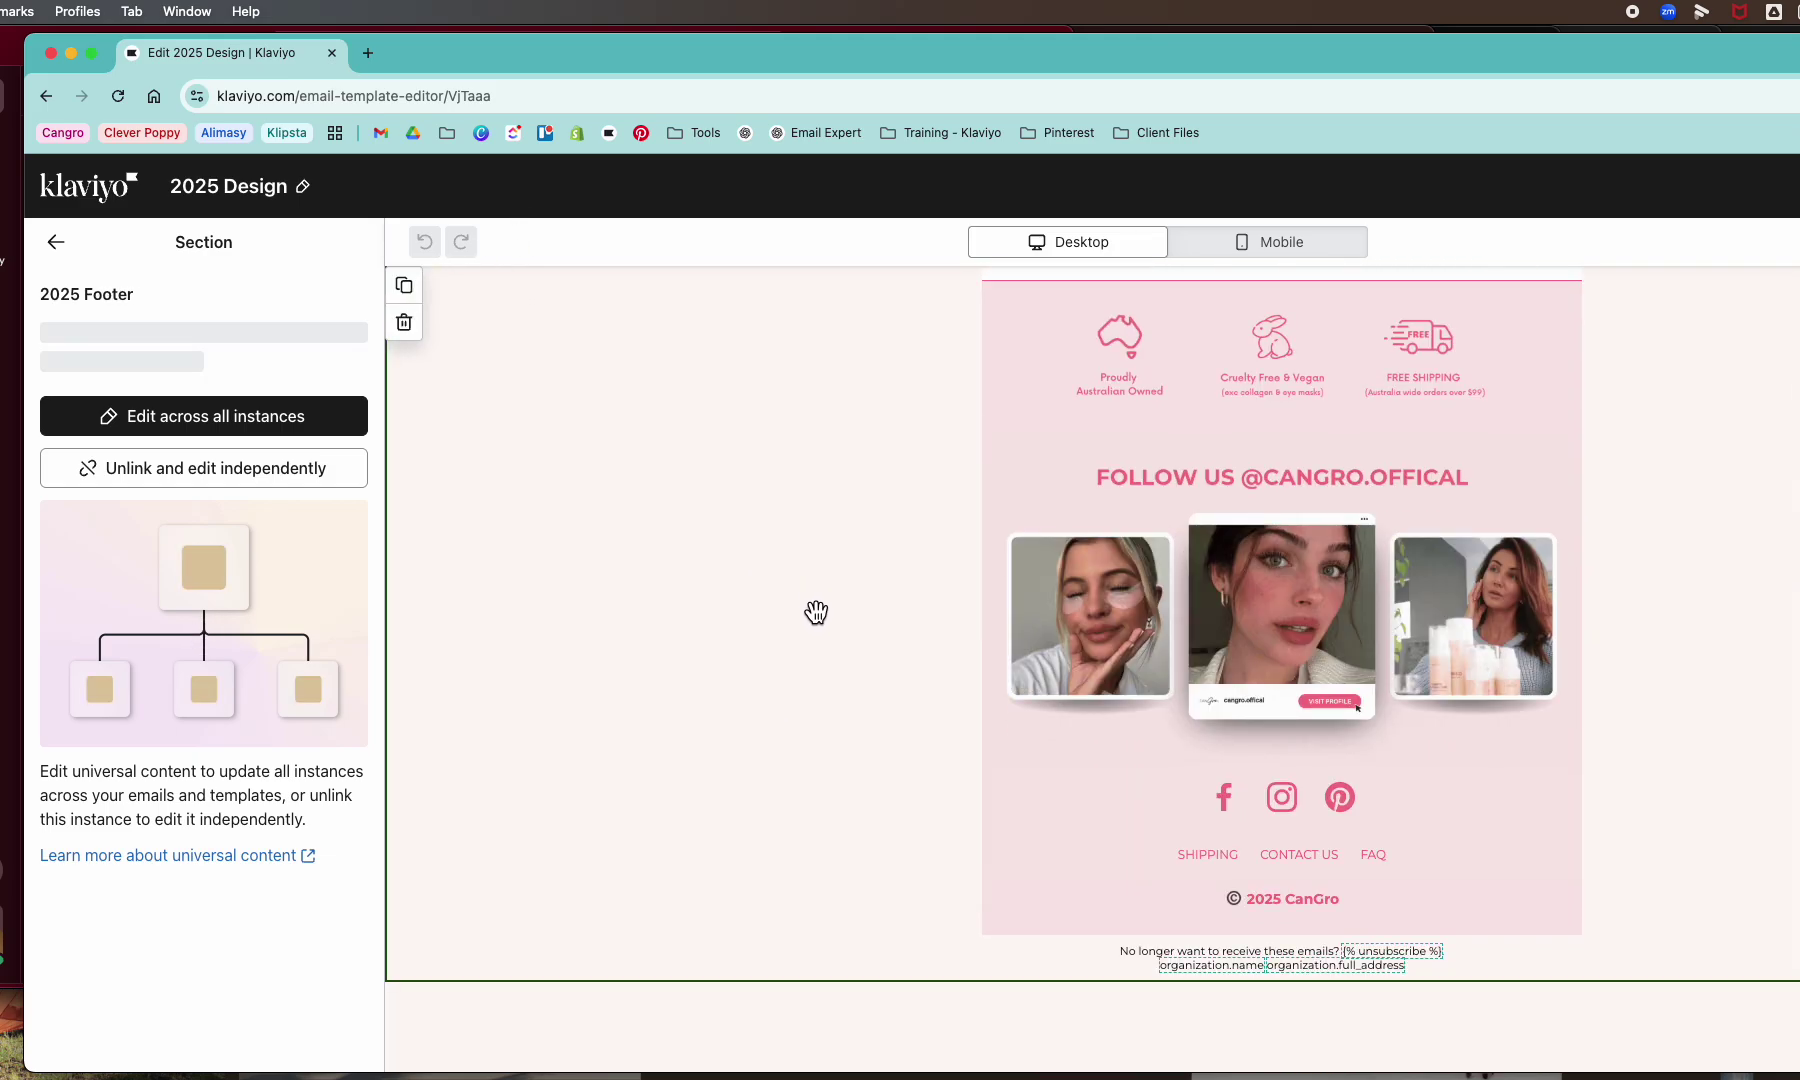
scroll(819, 615, up, 2)
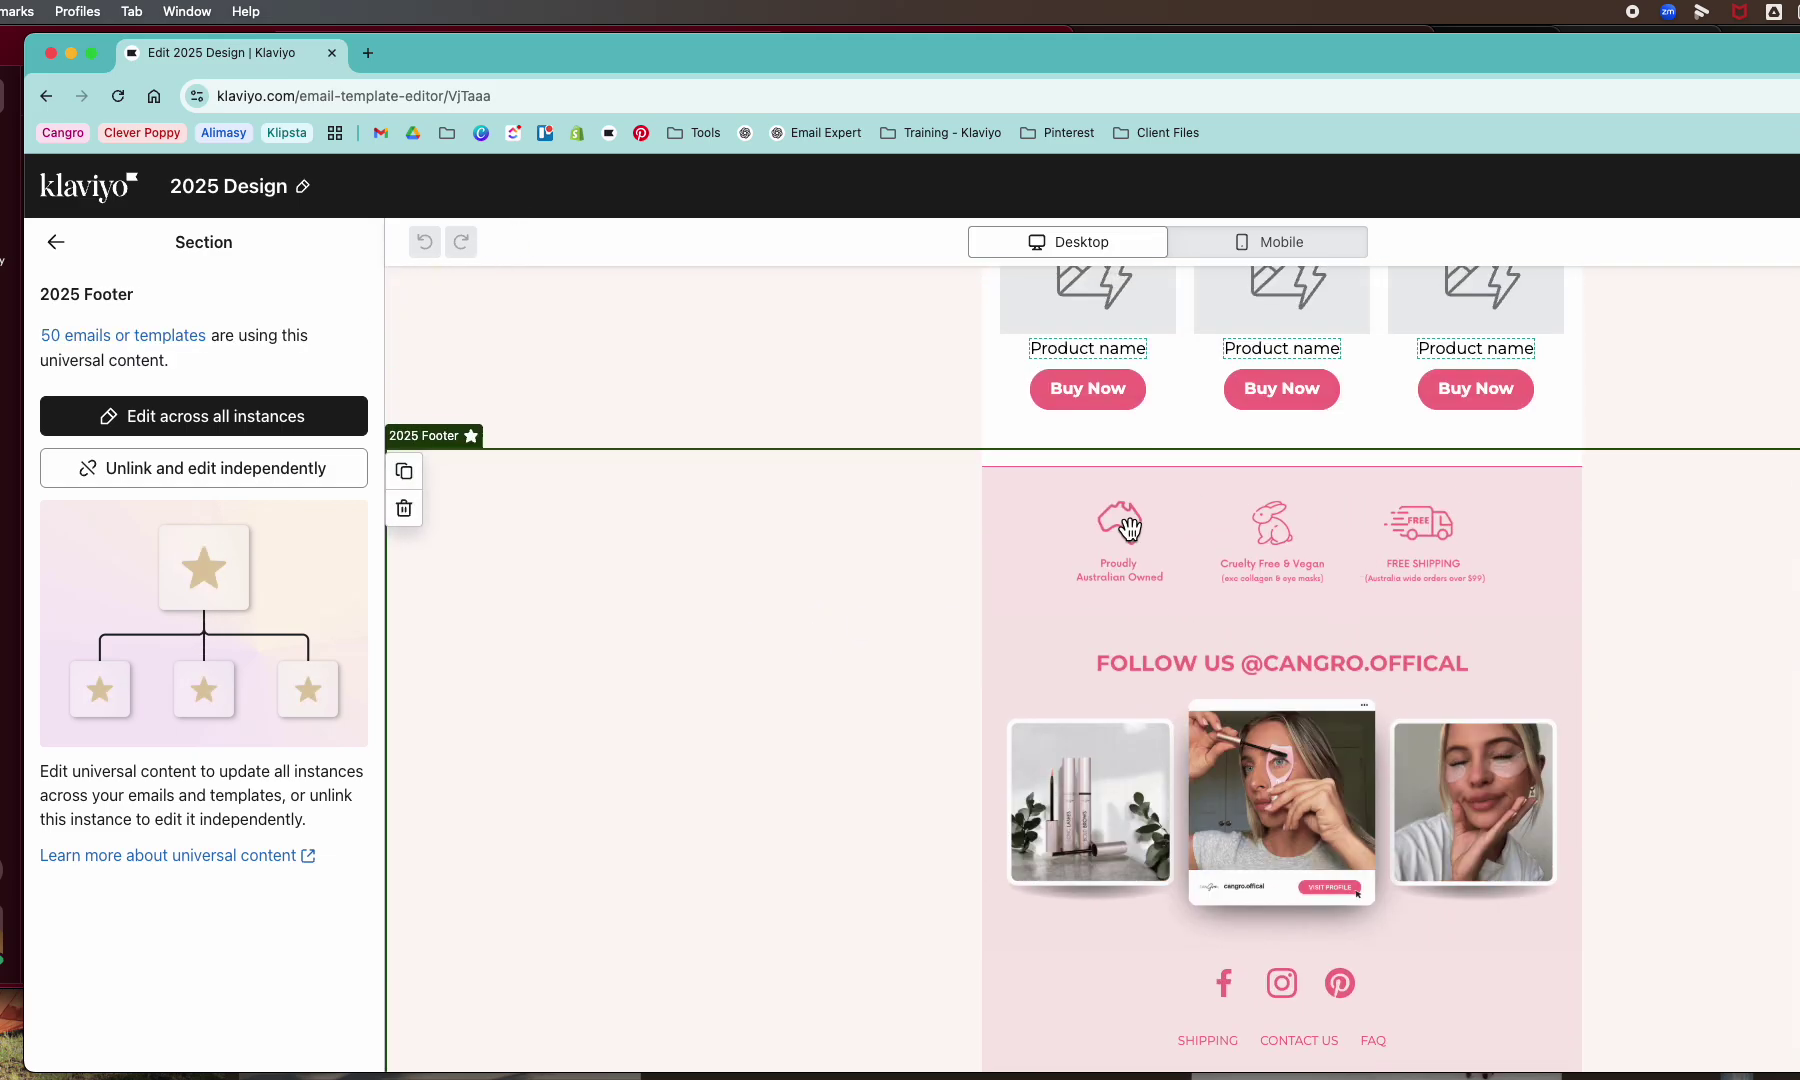
click(240, 425)
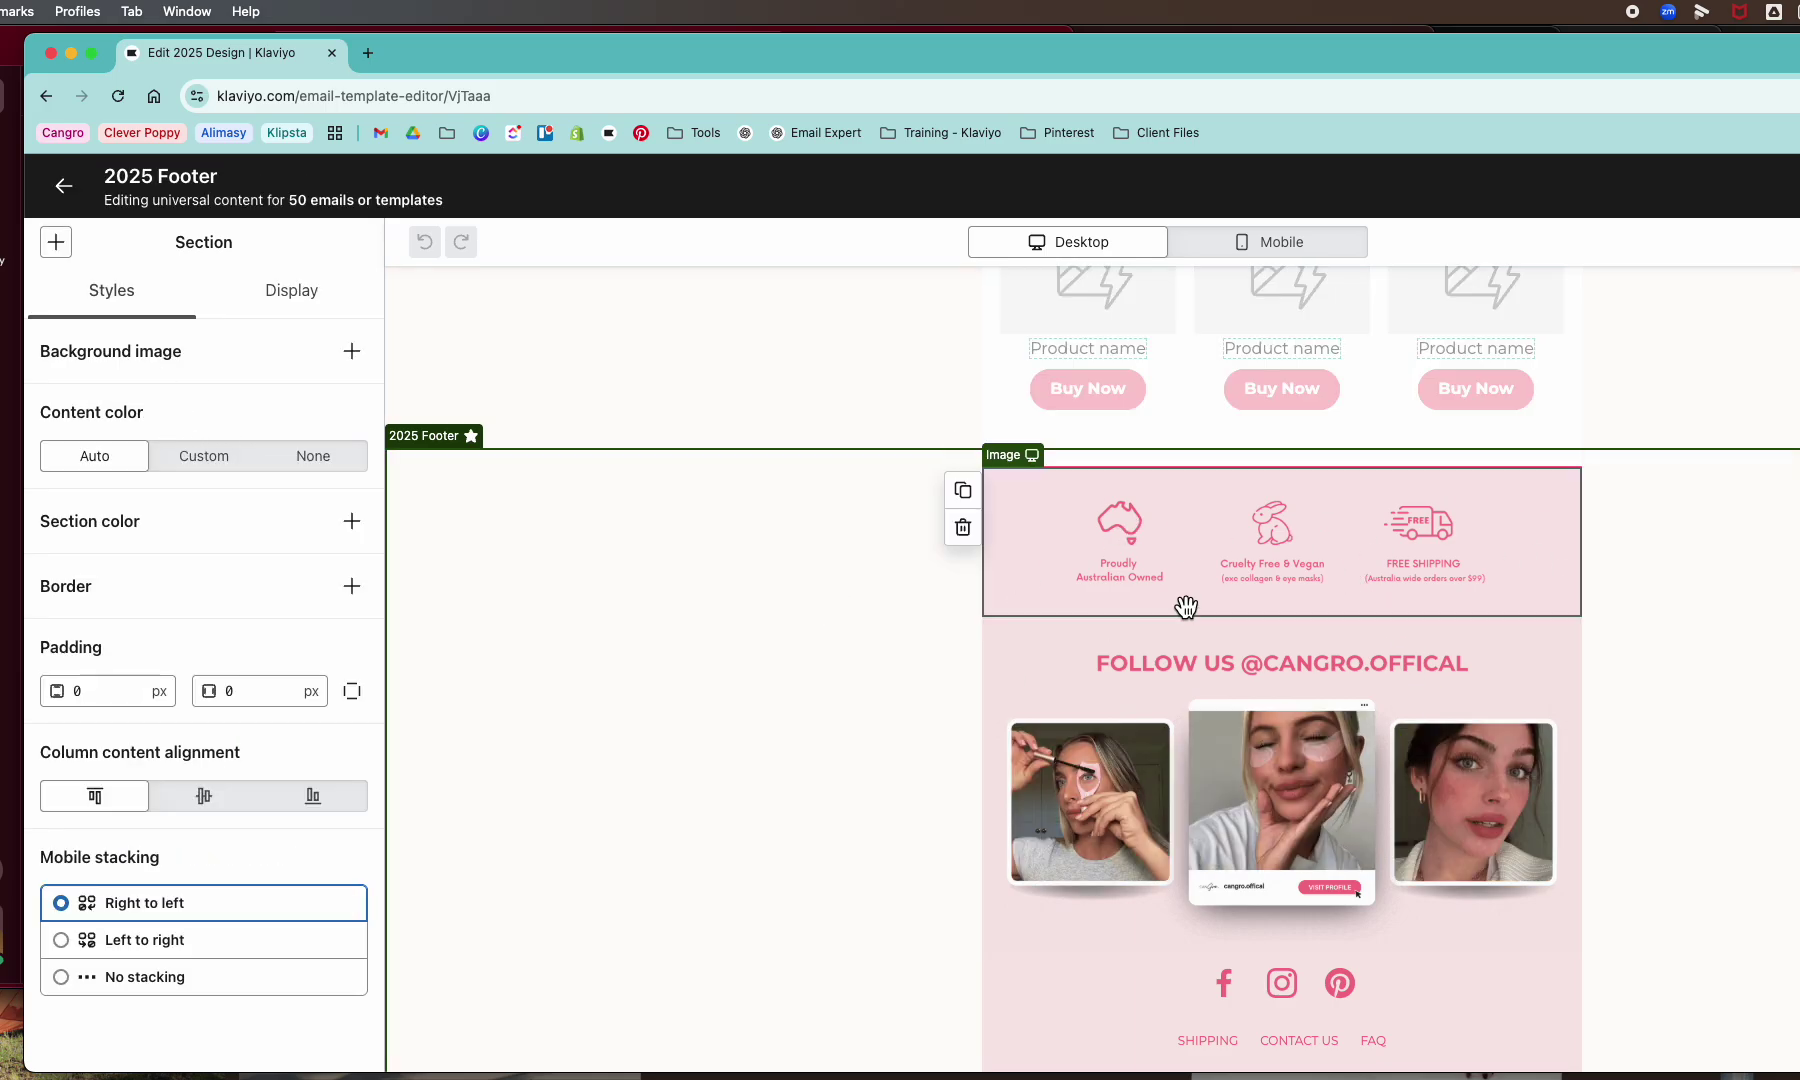
Inspect the settings of the footer's trust icons image, Instagram image, social links and unsubscribe text block
click(1193, 530)
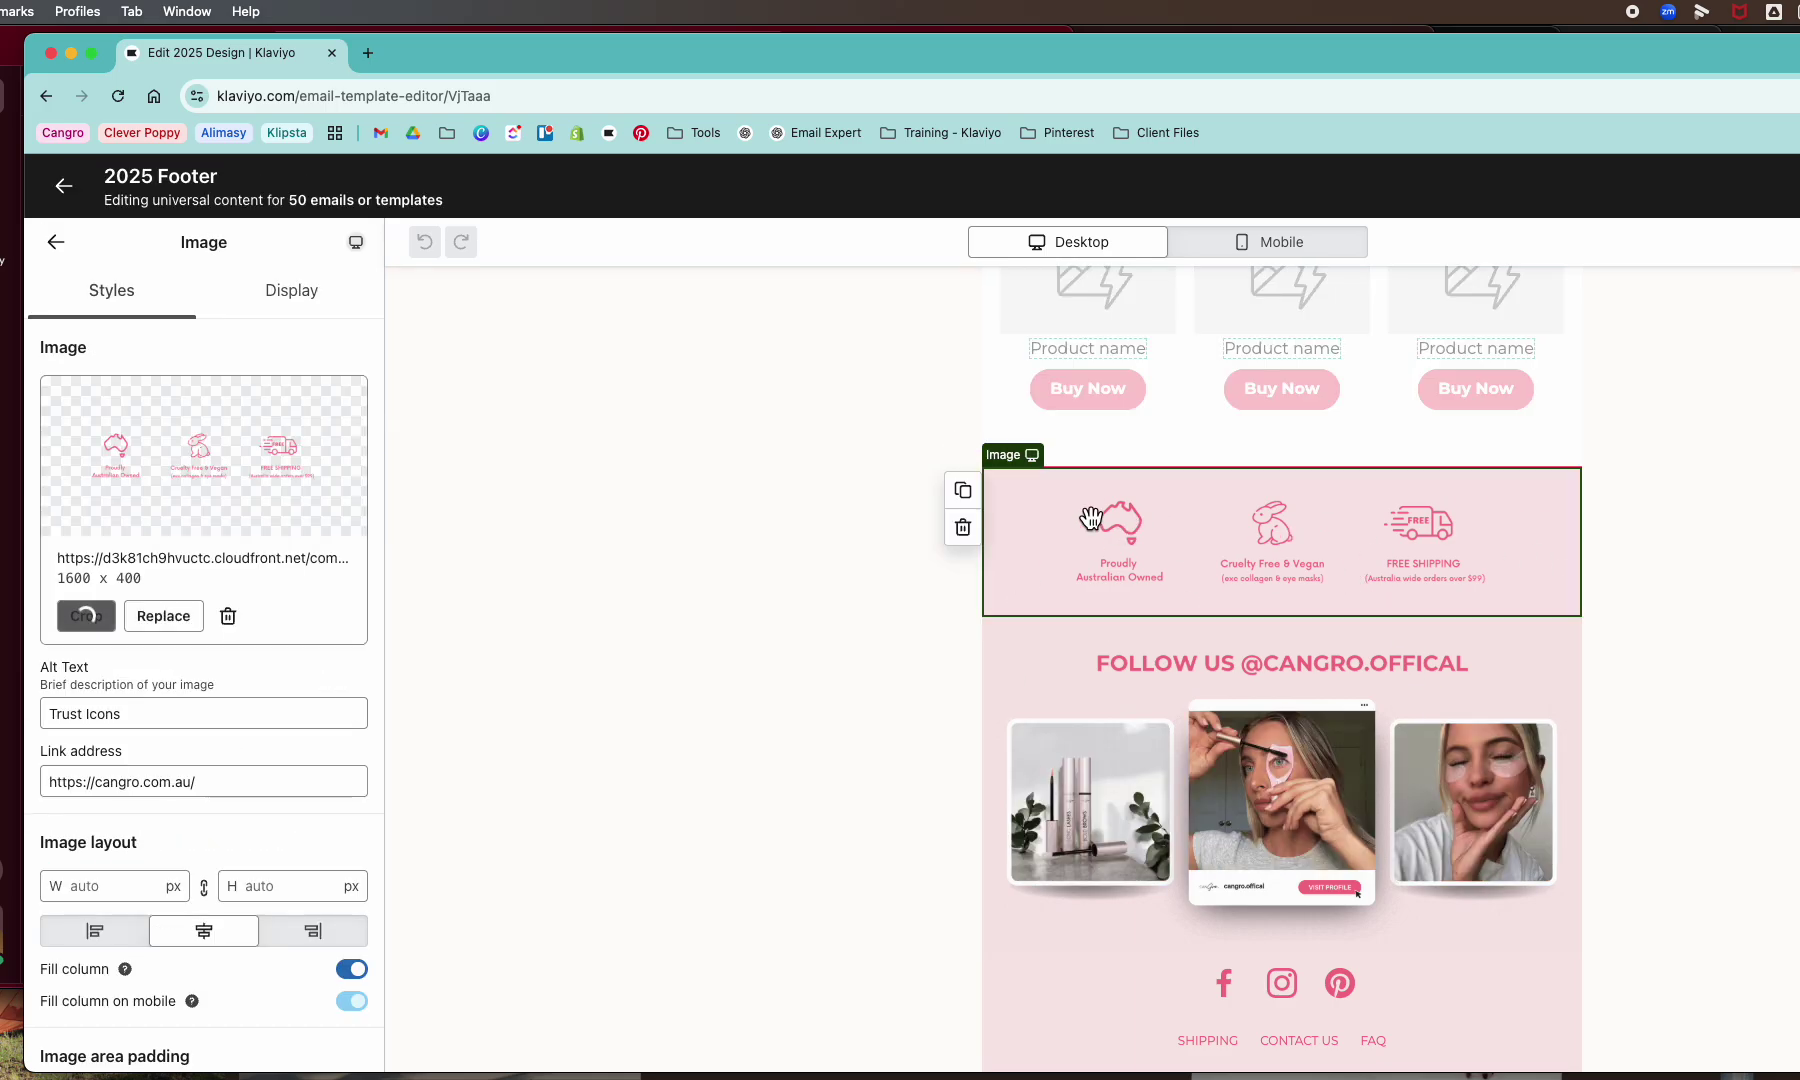
click(1138, 663)
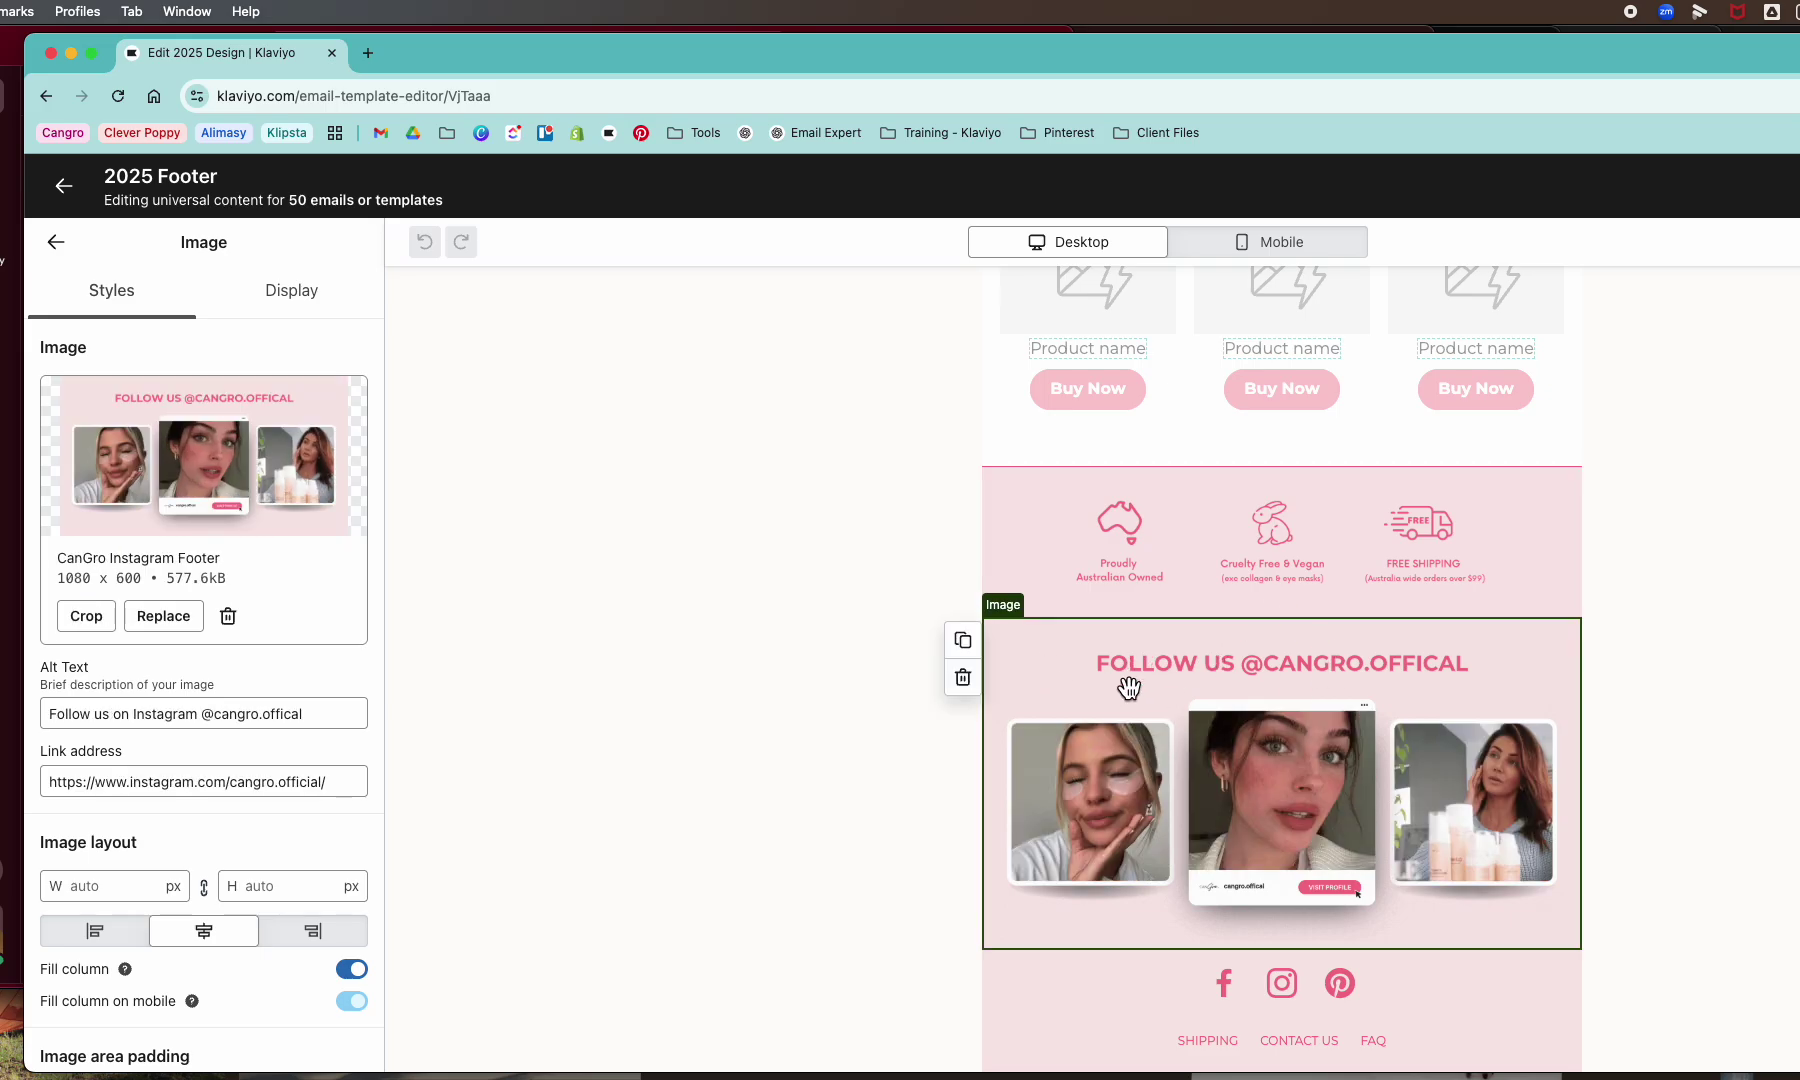
scroll(1207, 672, down, 2)
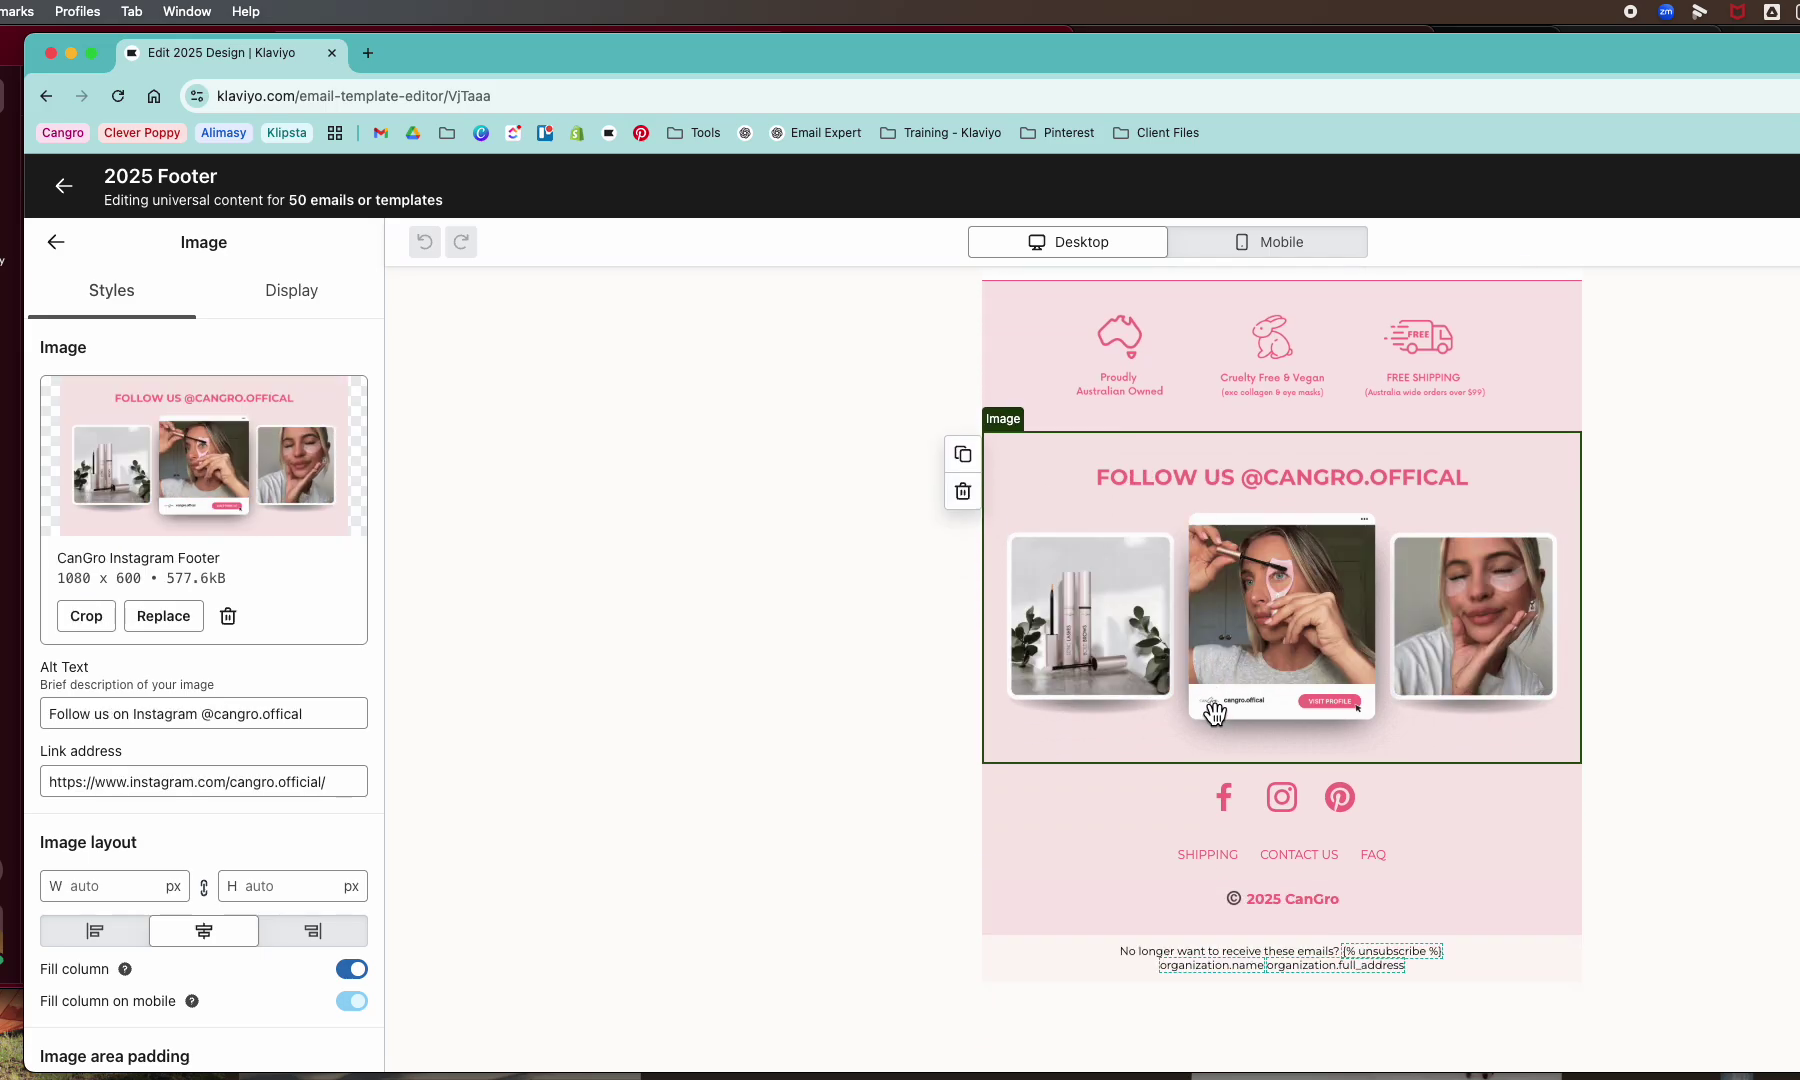
click(1192, 795)
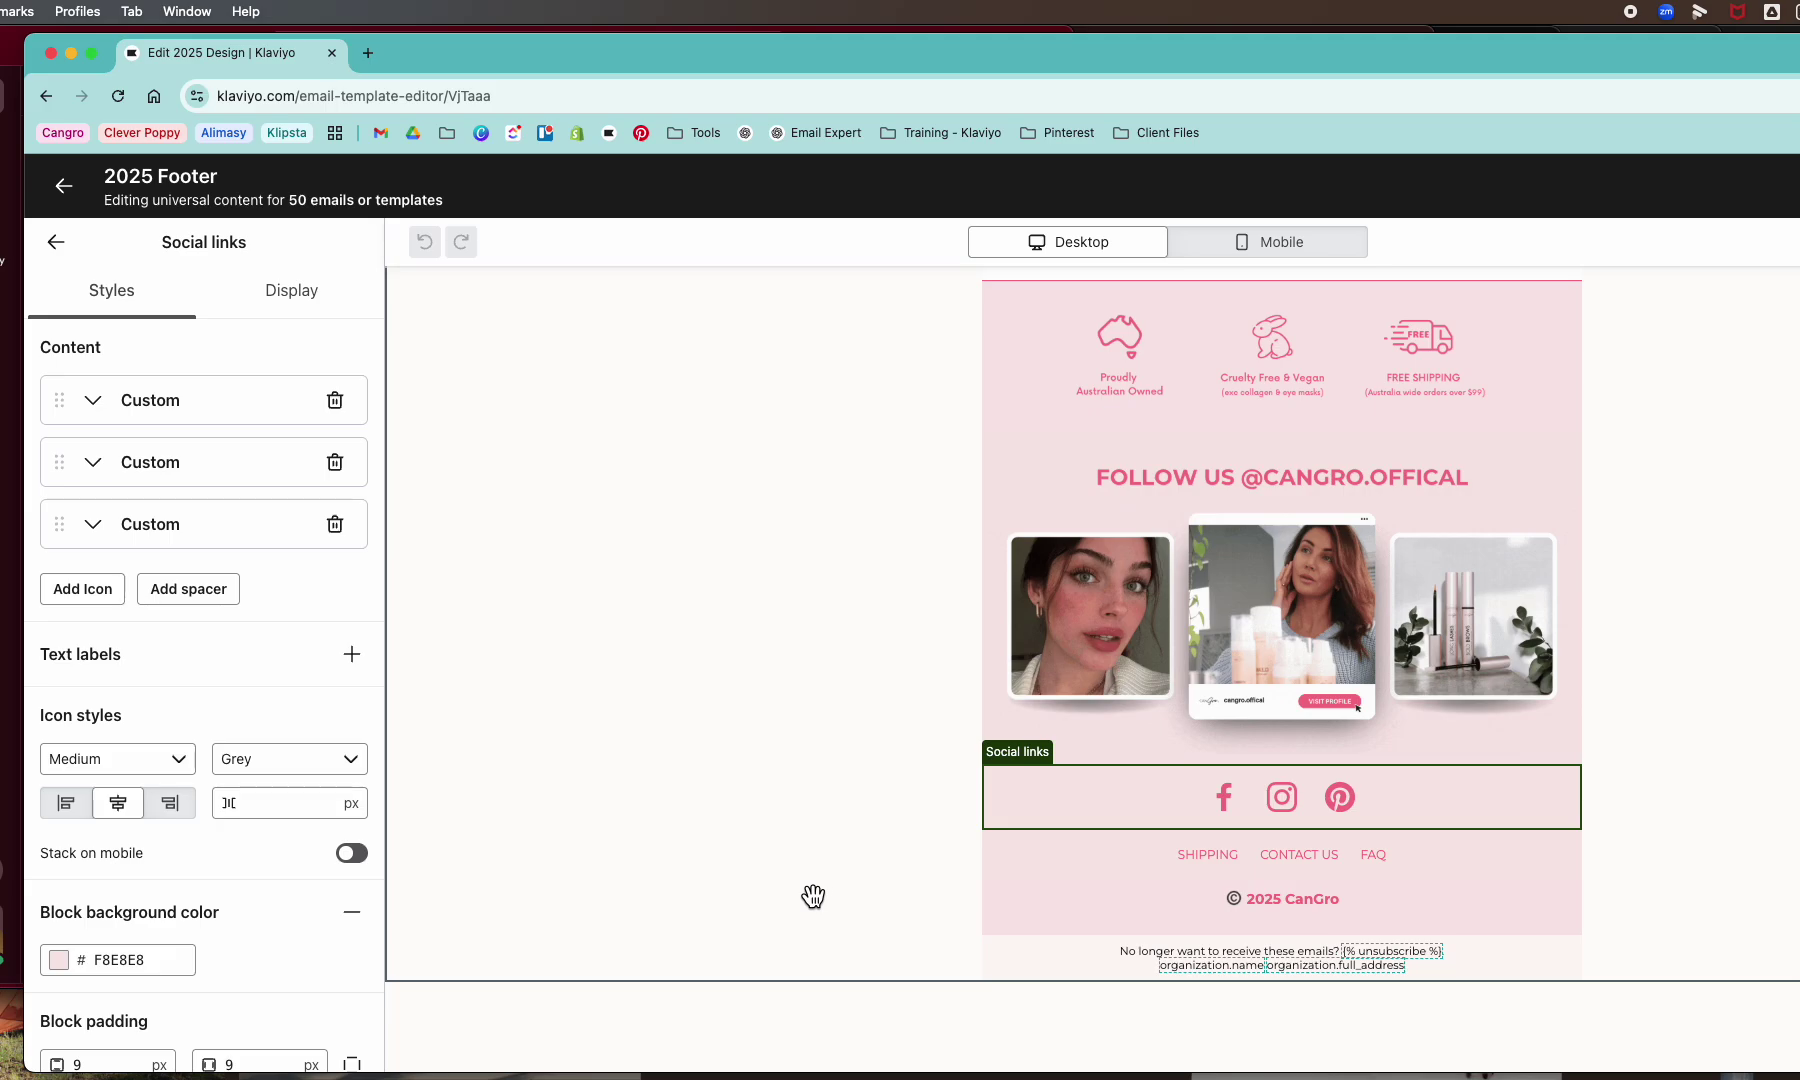
click(1067, 953)
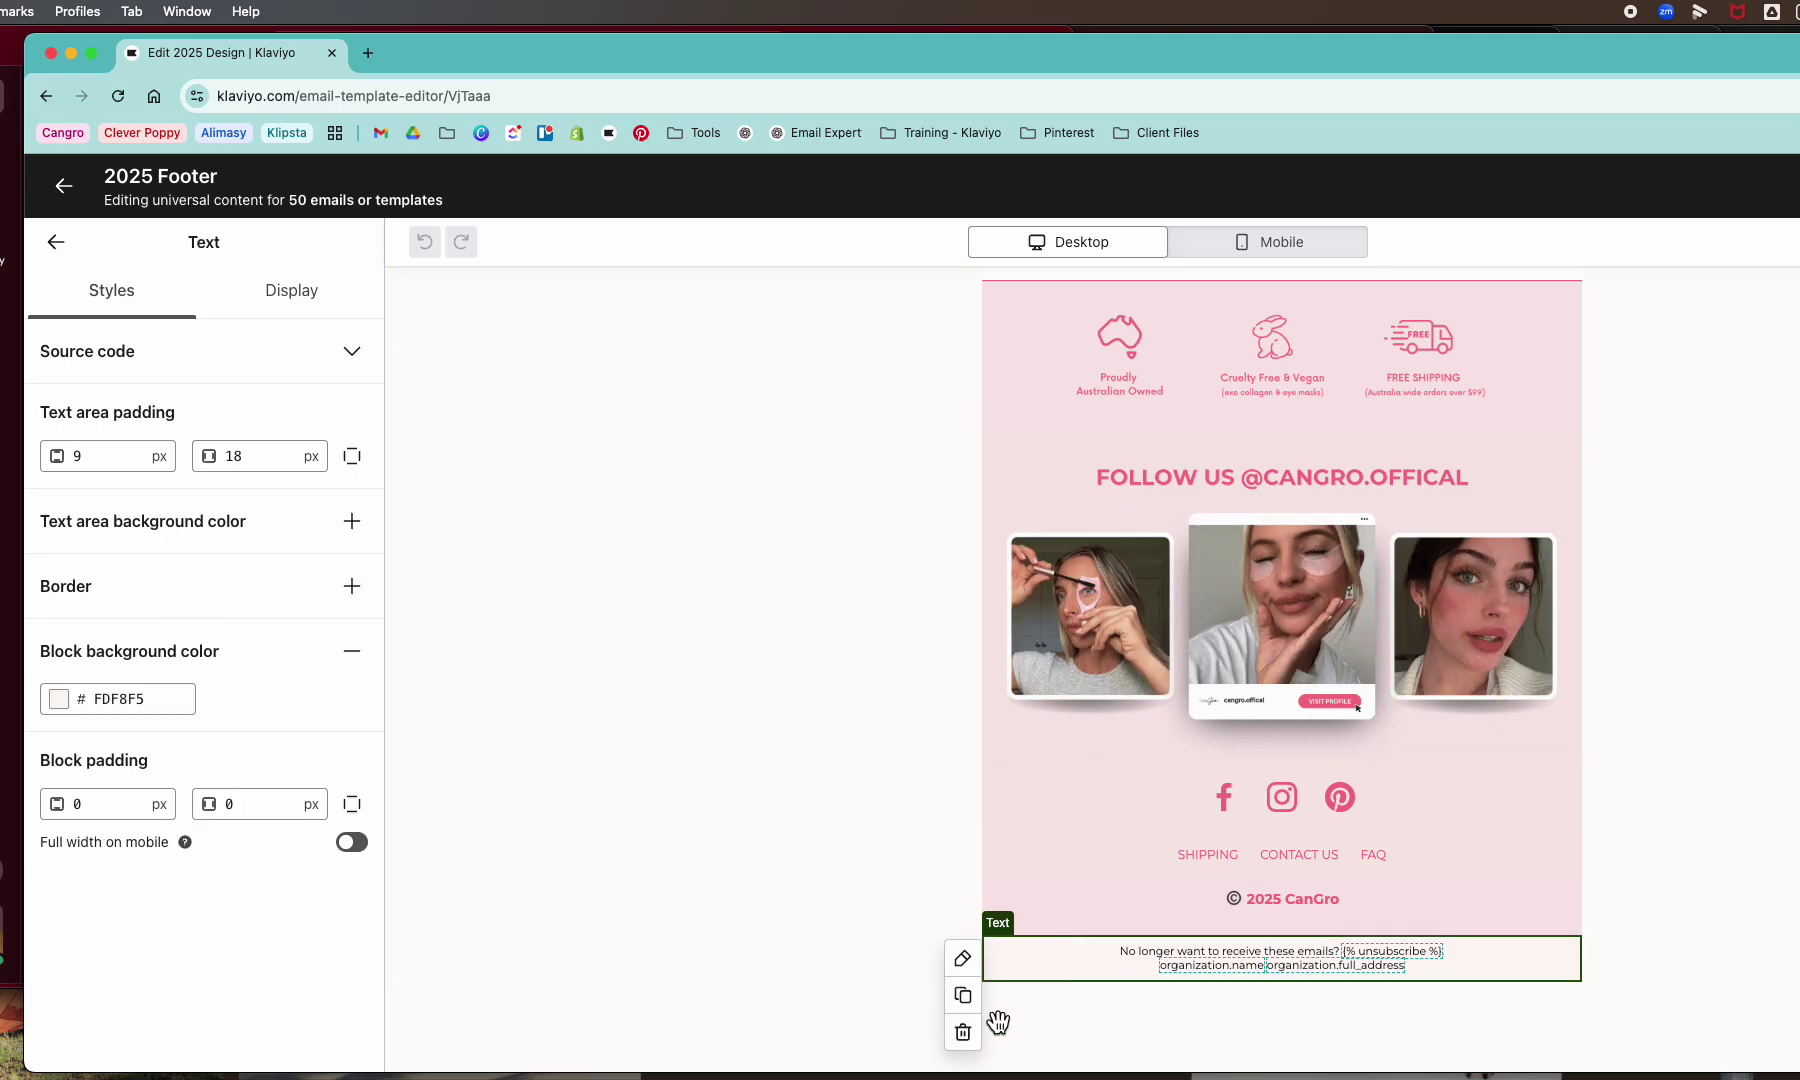
Save and publish the 2025 Footer to all templates and emails that use it
click(715, 925)
scroll(715, 925, up, 5)
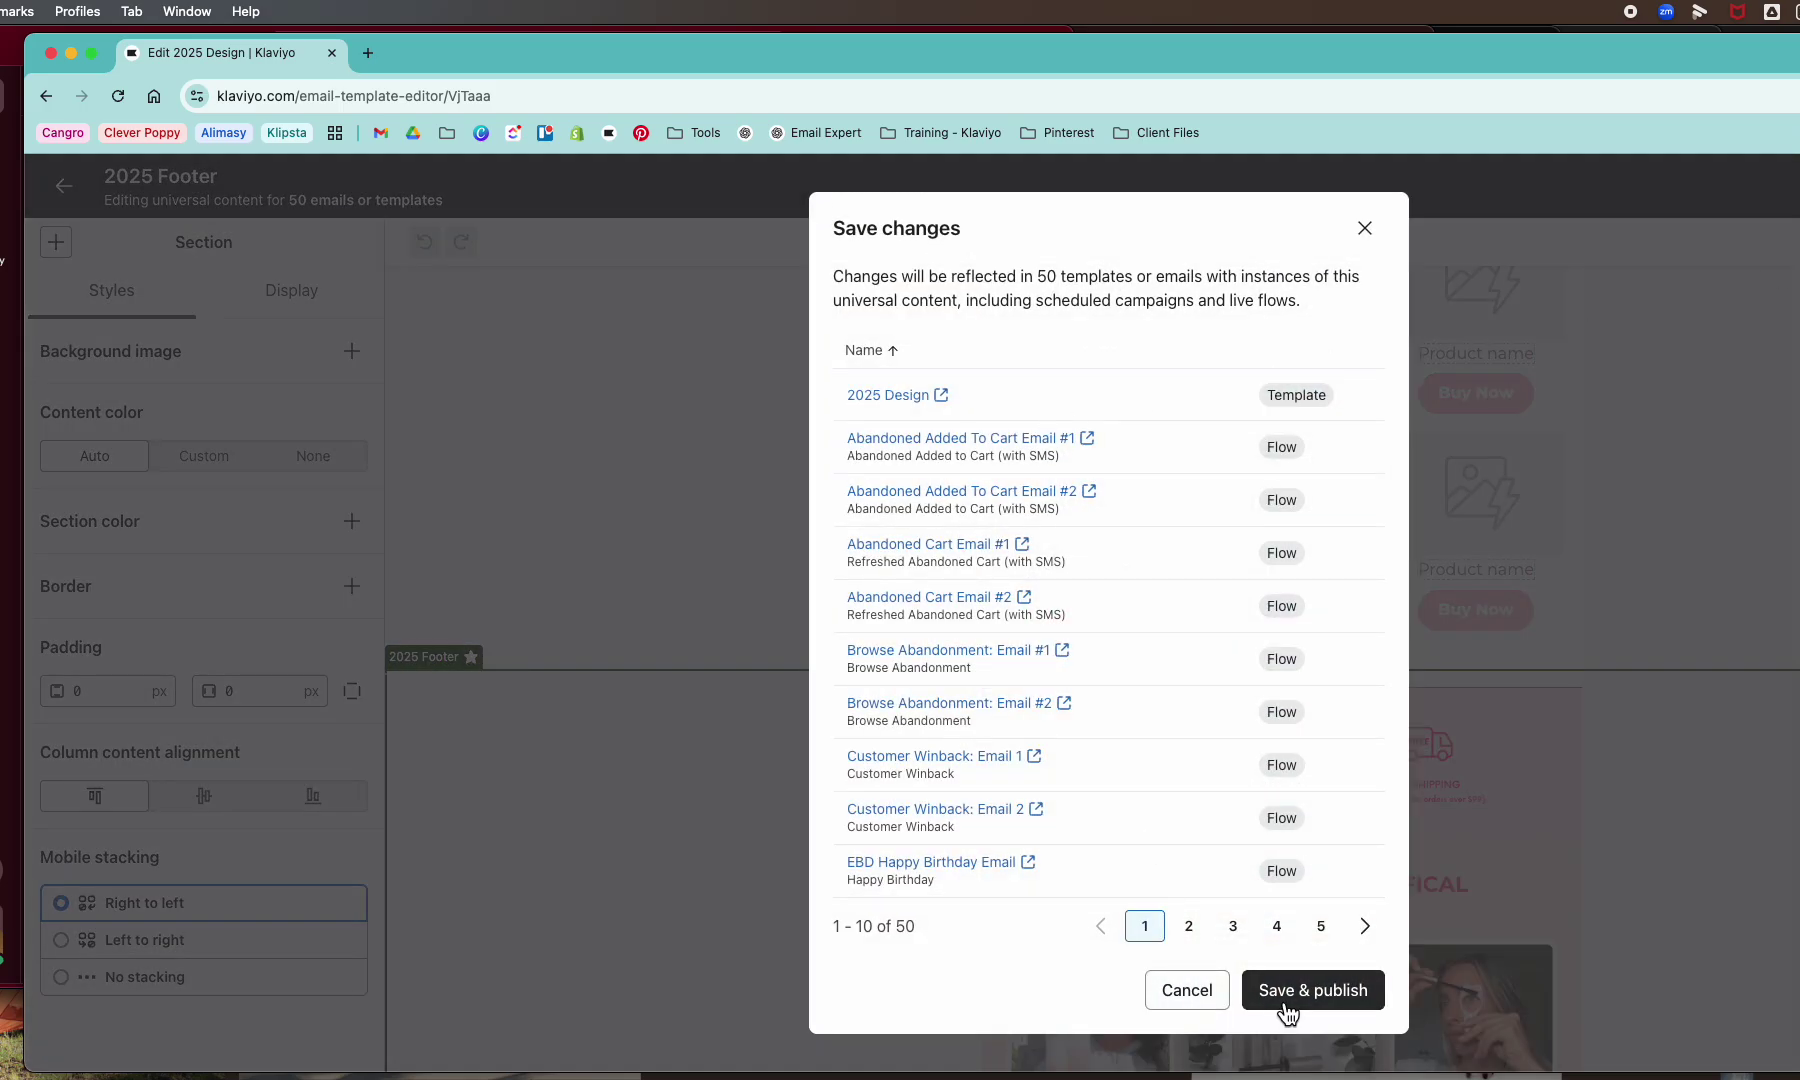
click(1326, 995)
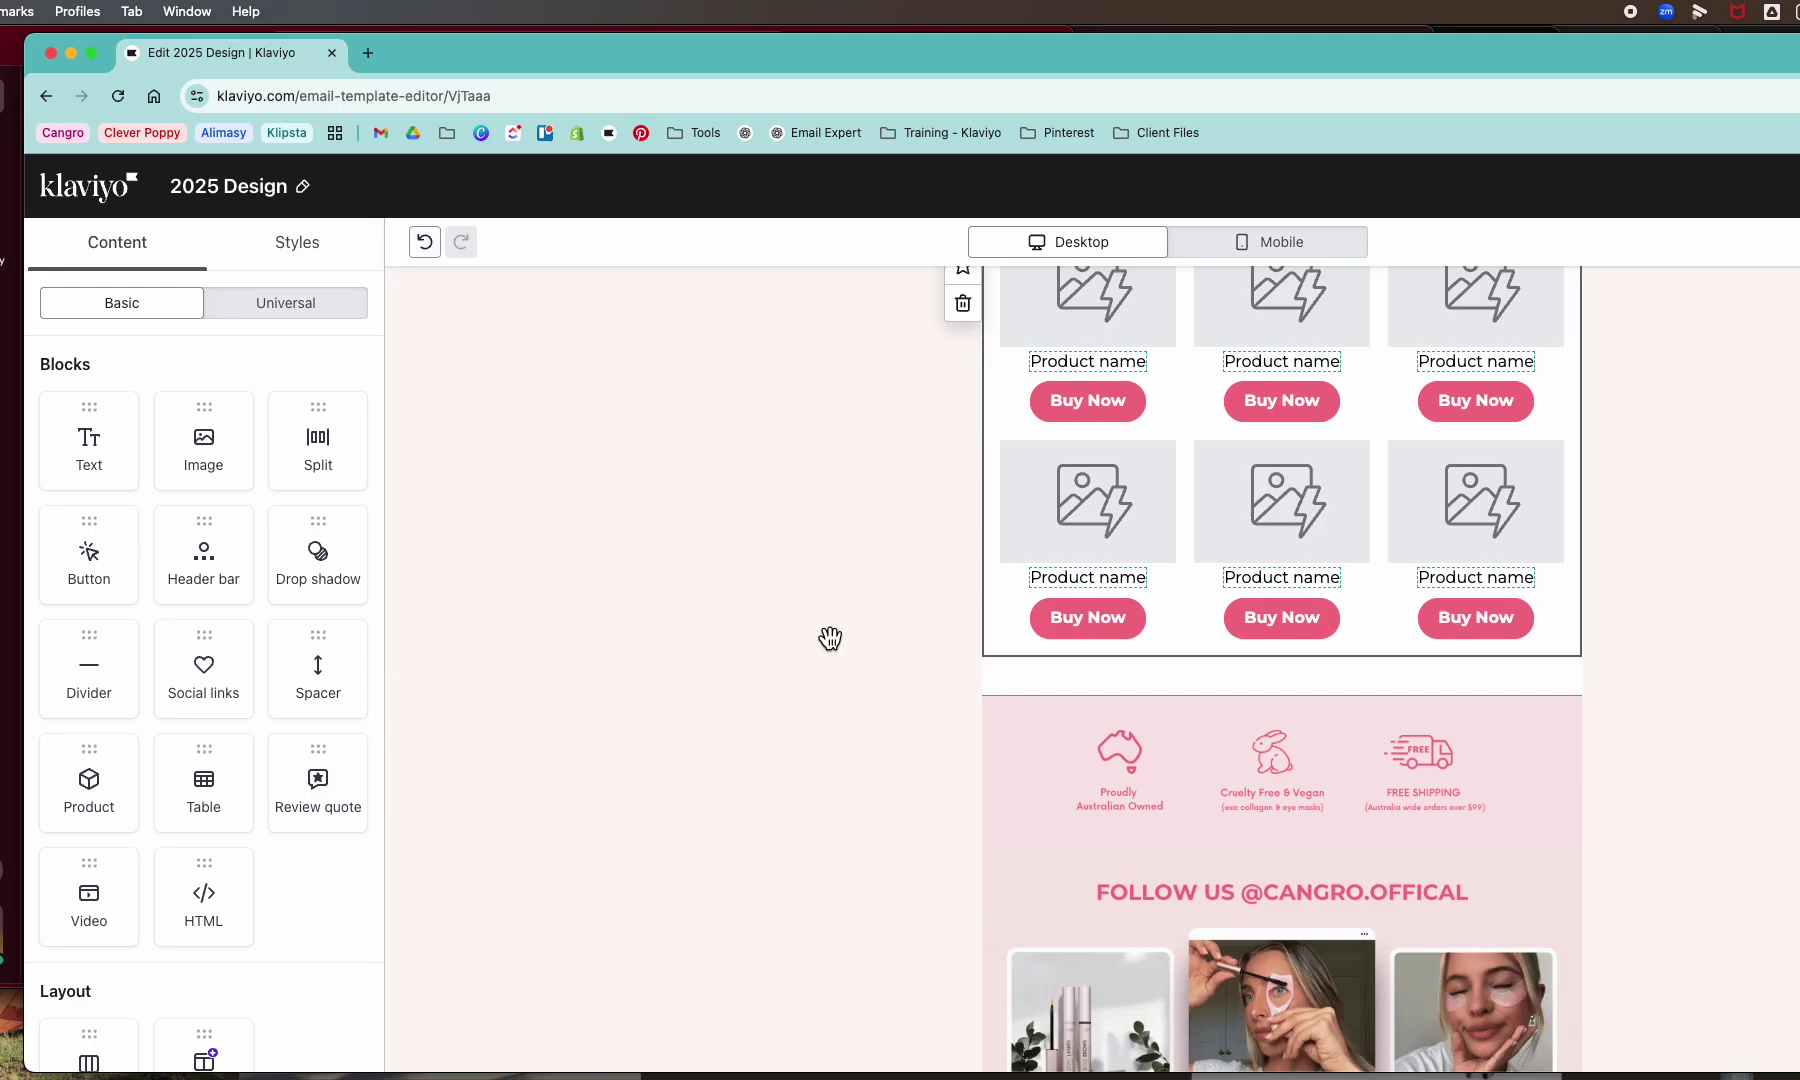
Reopen the 2025 Footer for editing across all instances, and save and publish it again
click(888, 912)
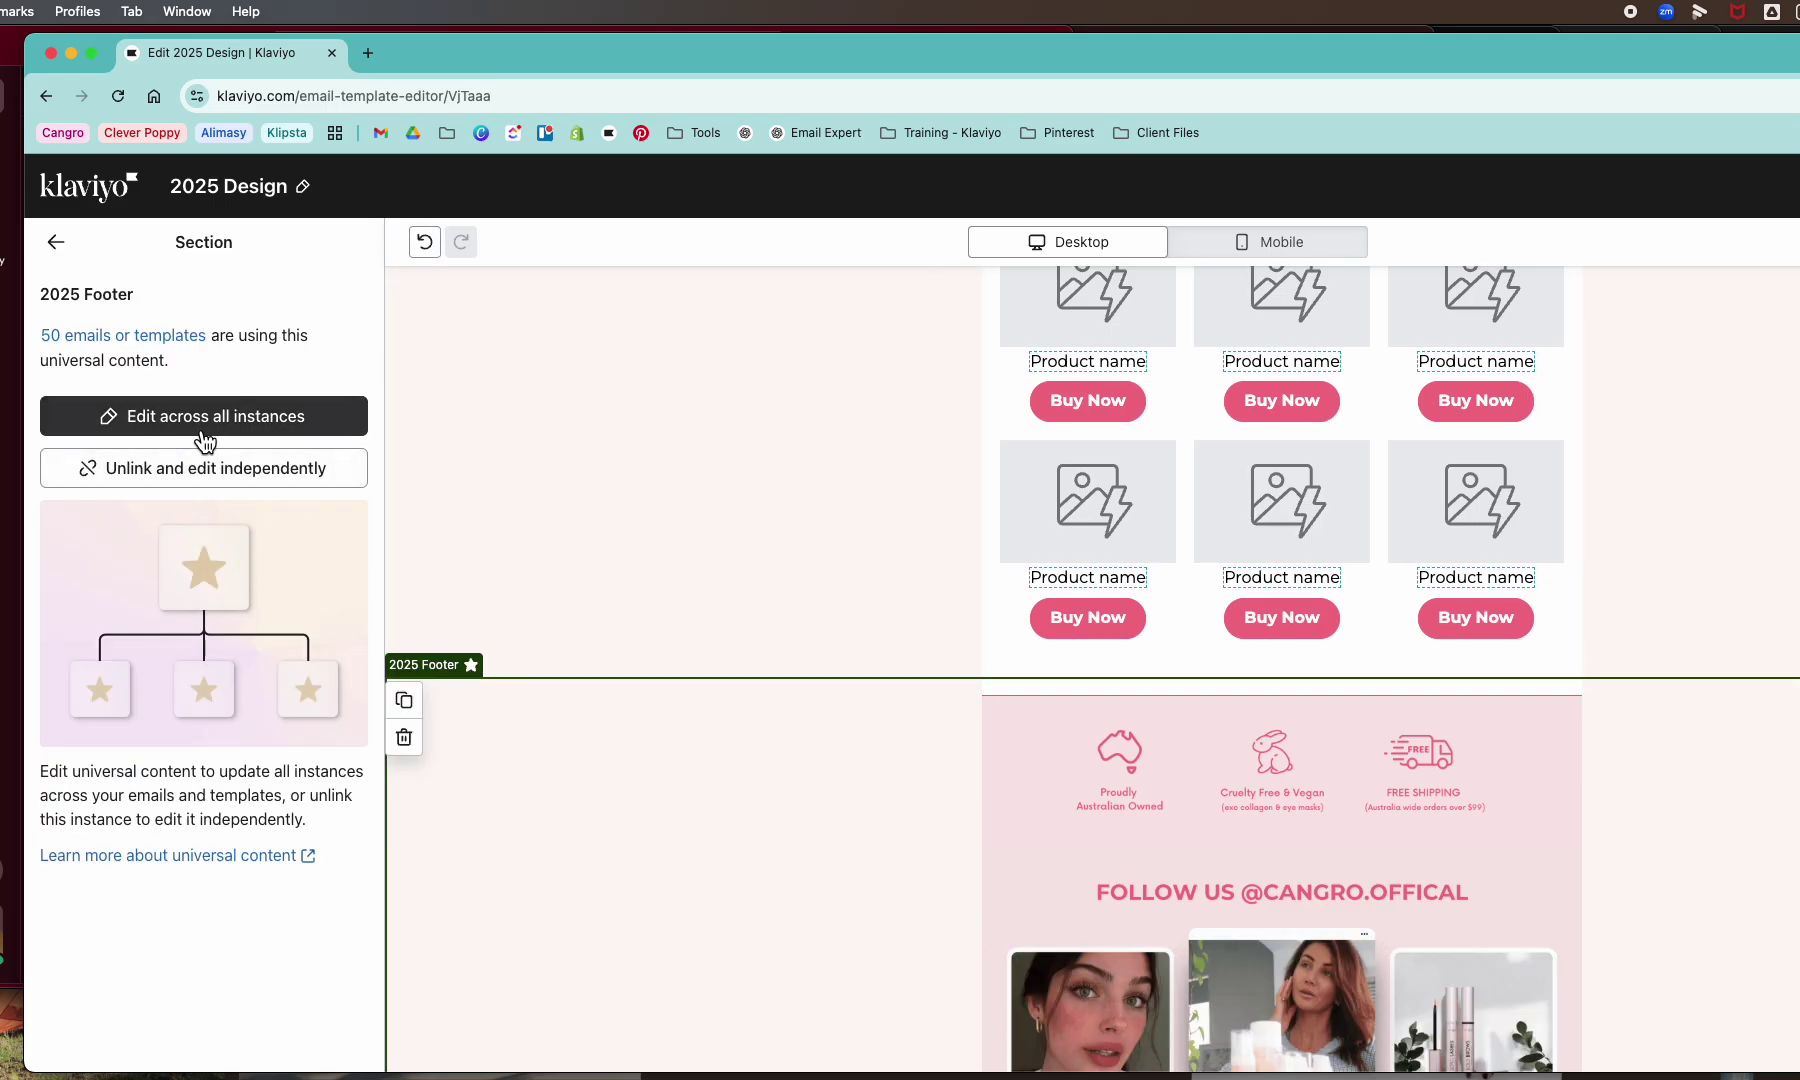
click(199, 428)
click(1795, 186)
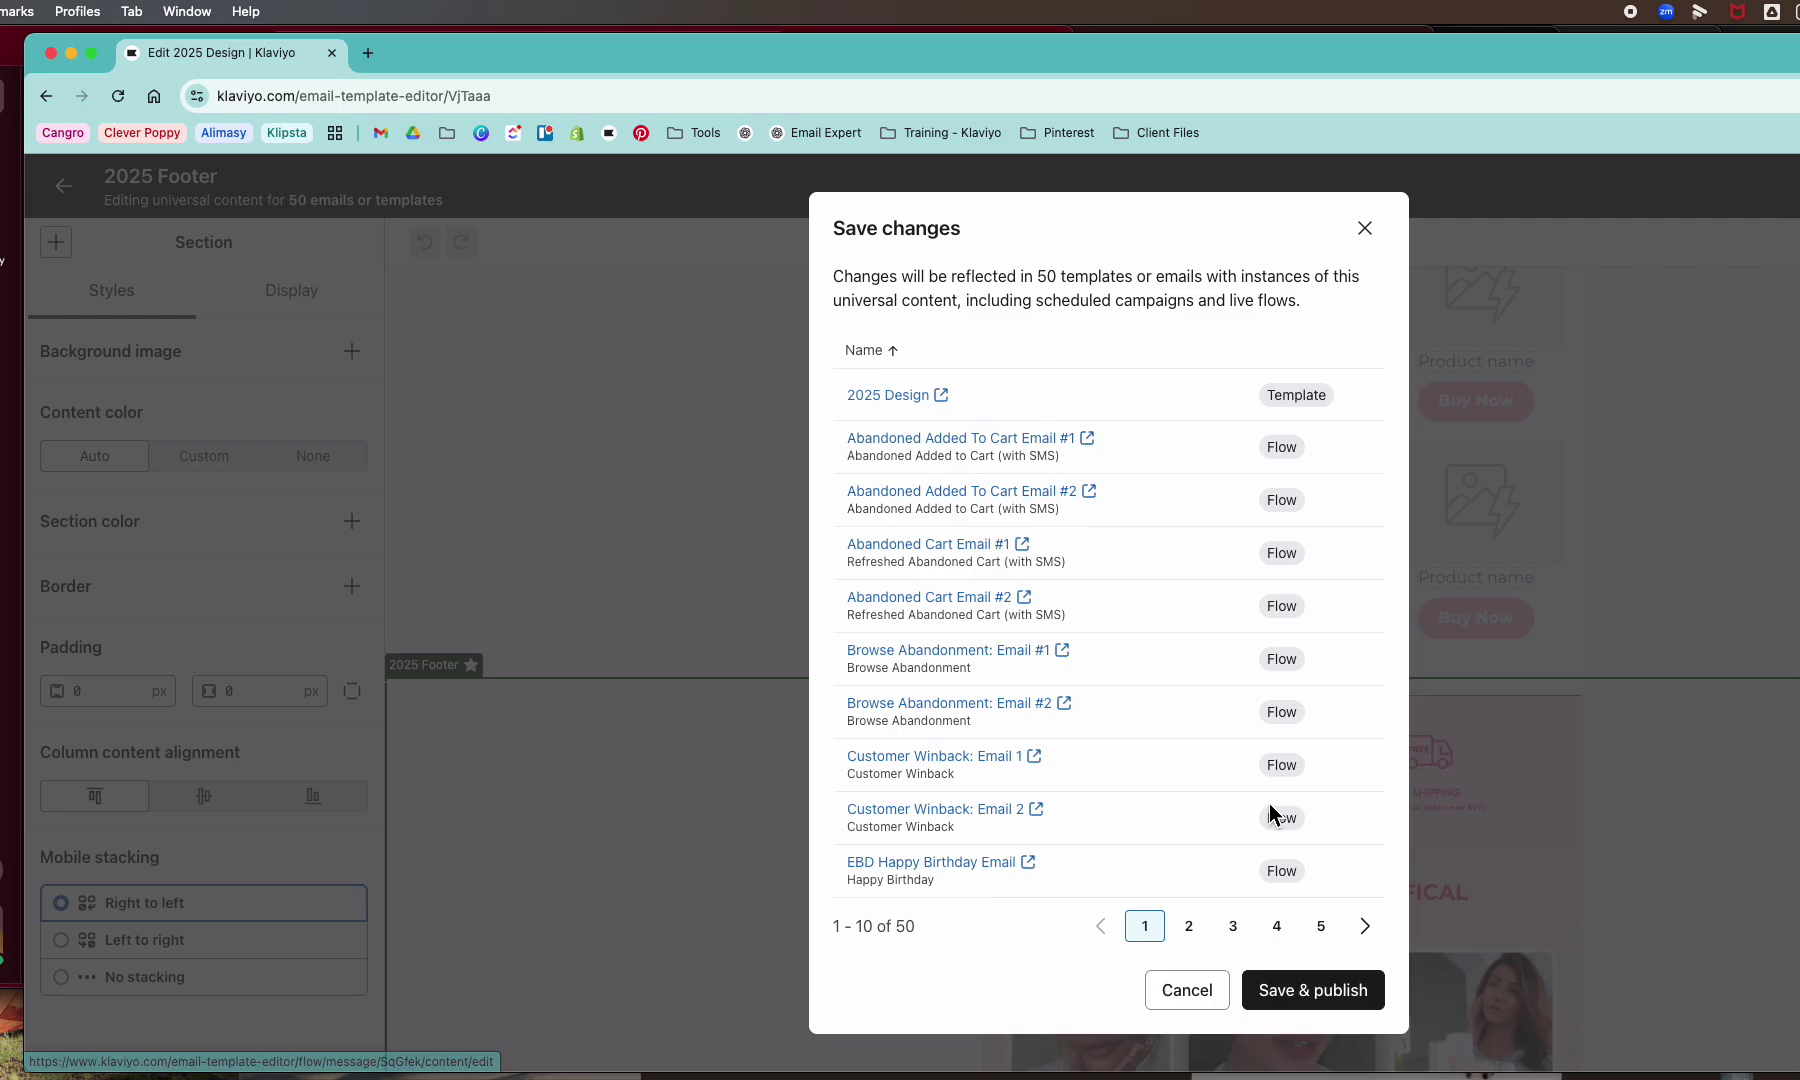
click(1315, 1003)
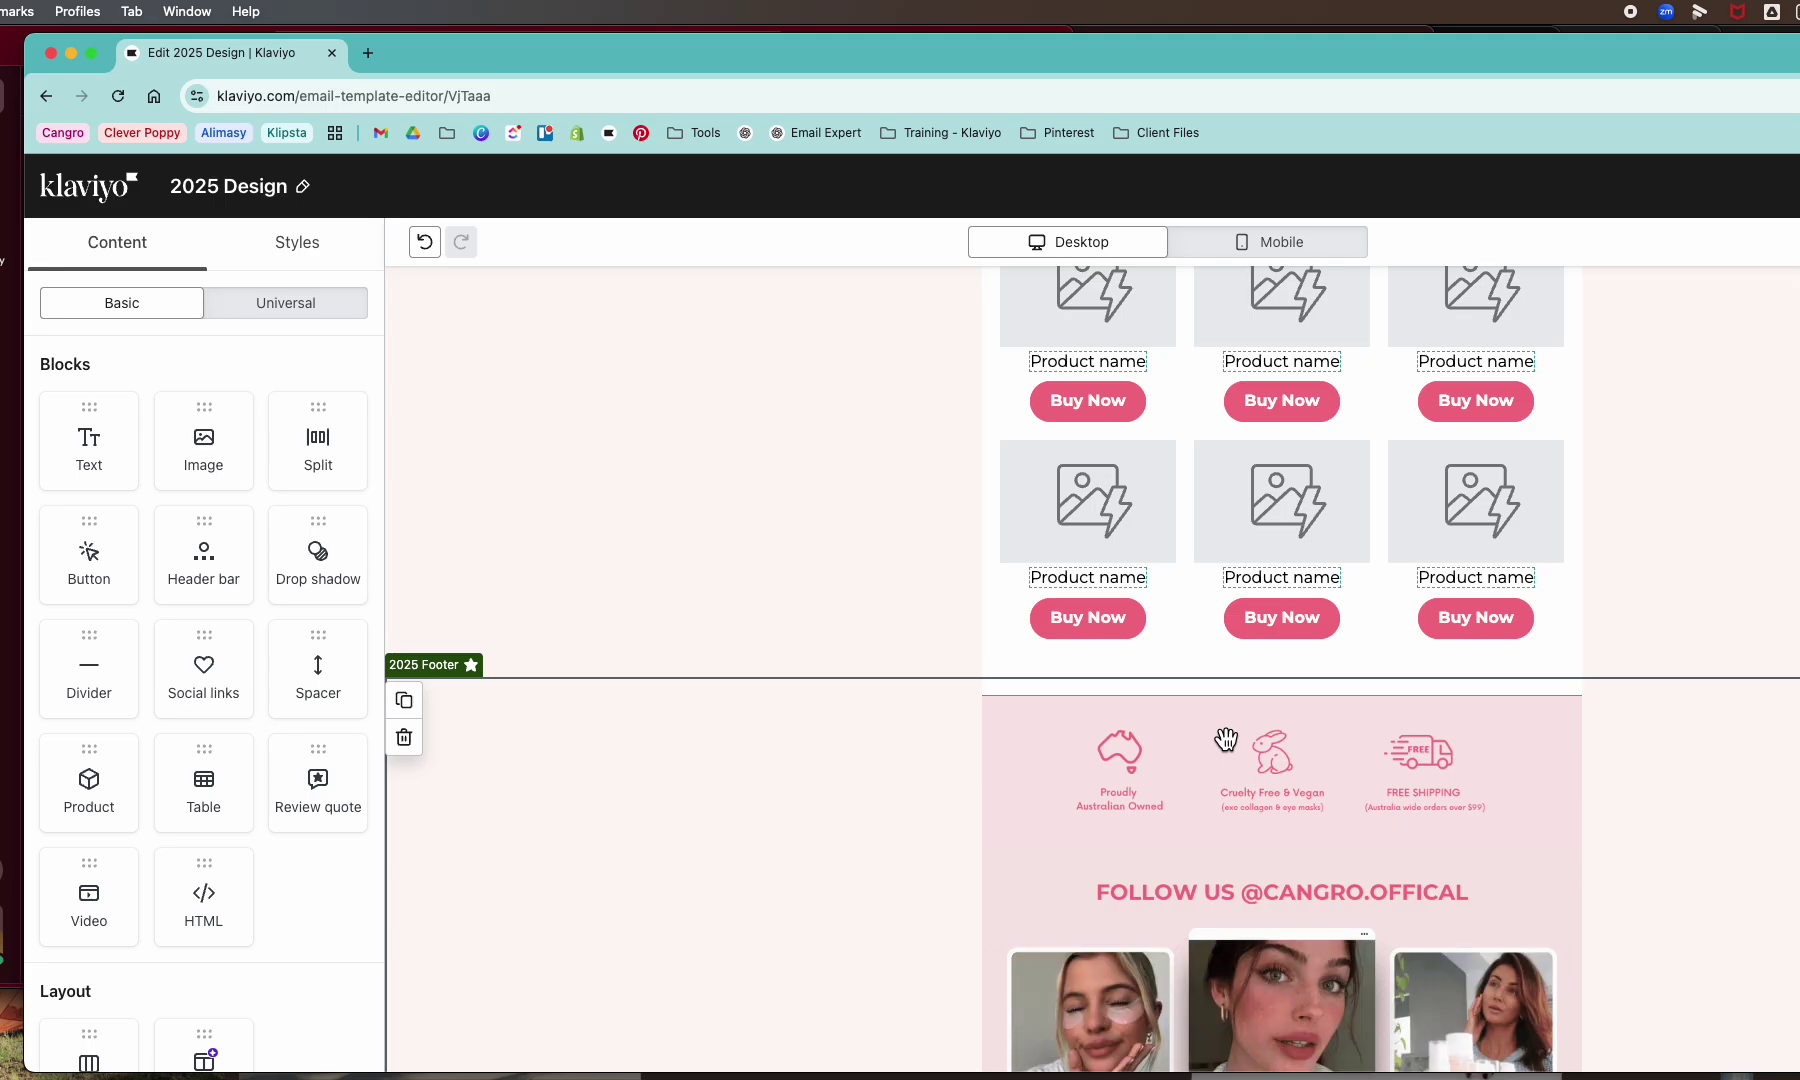
Review the template's sections, including the product recommendations section, and show the list of saved universal content
scroll(1226, 740, up, 10)
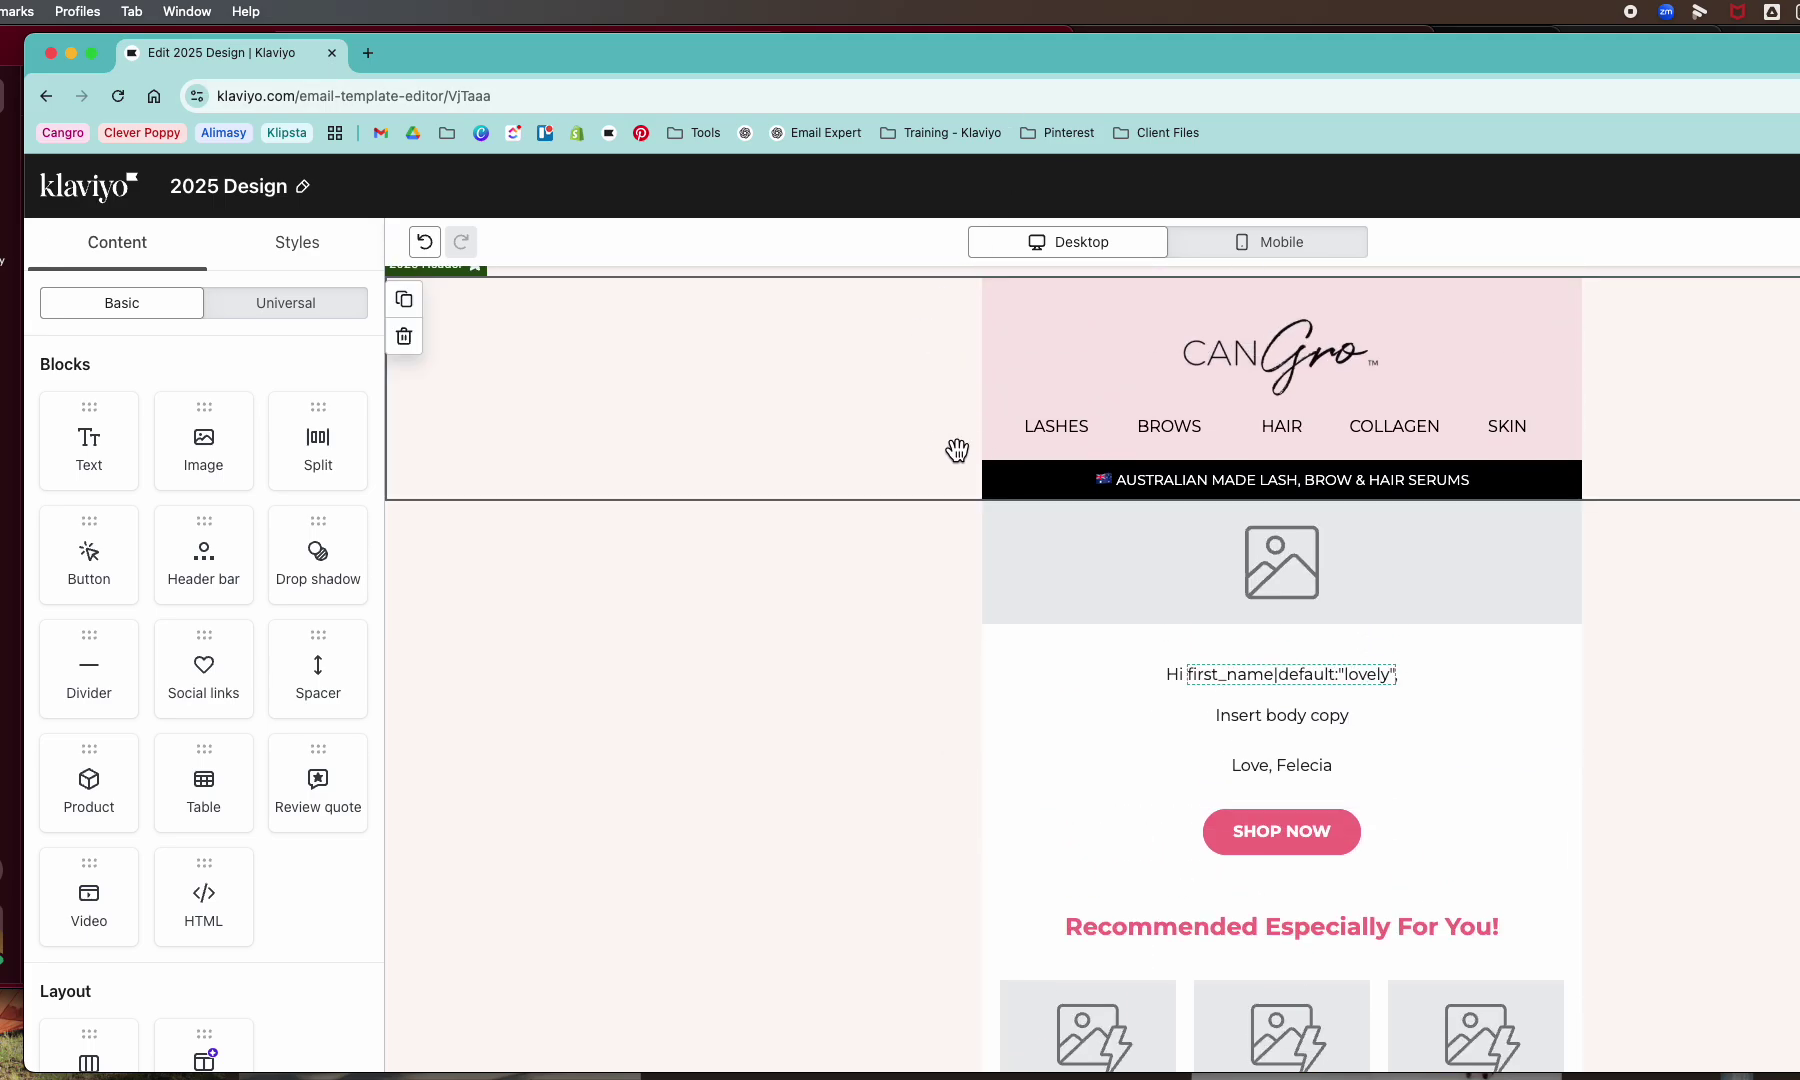
scroll(1216, 685, down, 15)
scroll(1060, 752, up, 8)
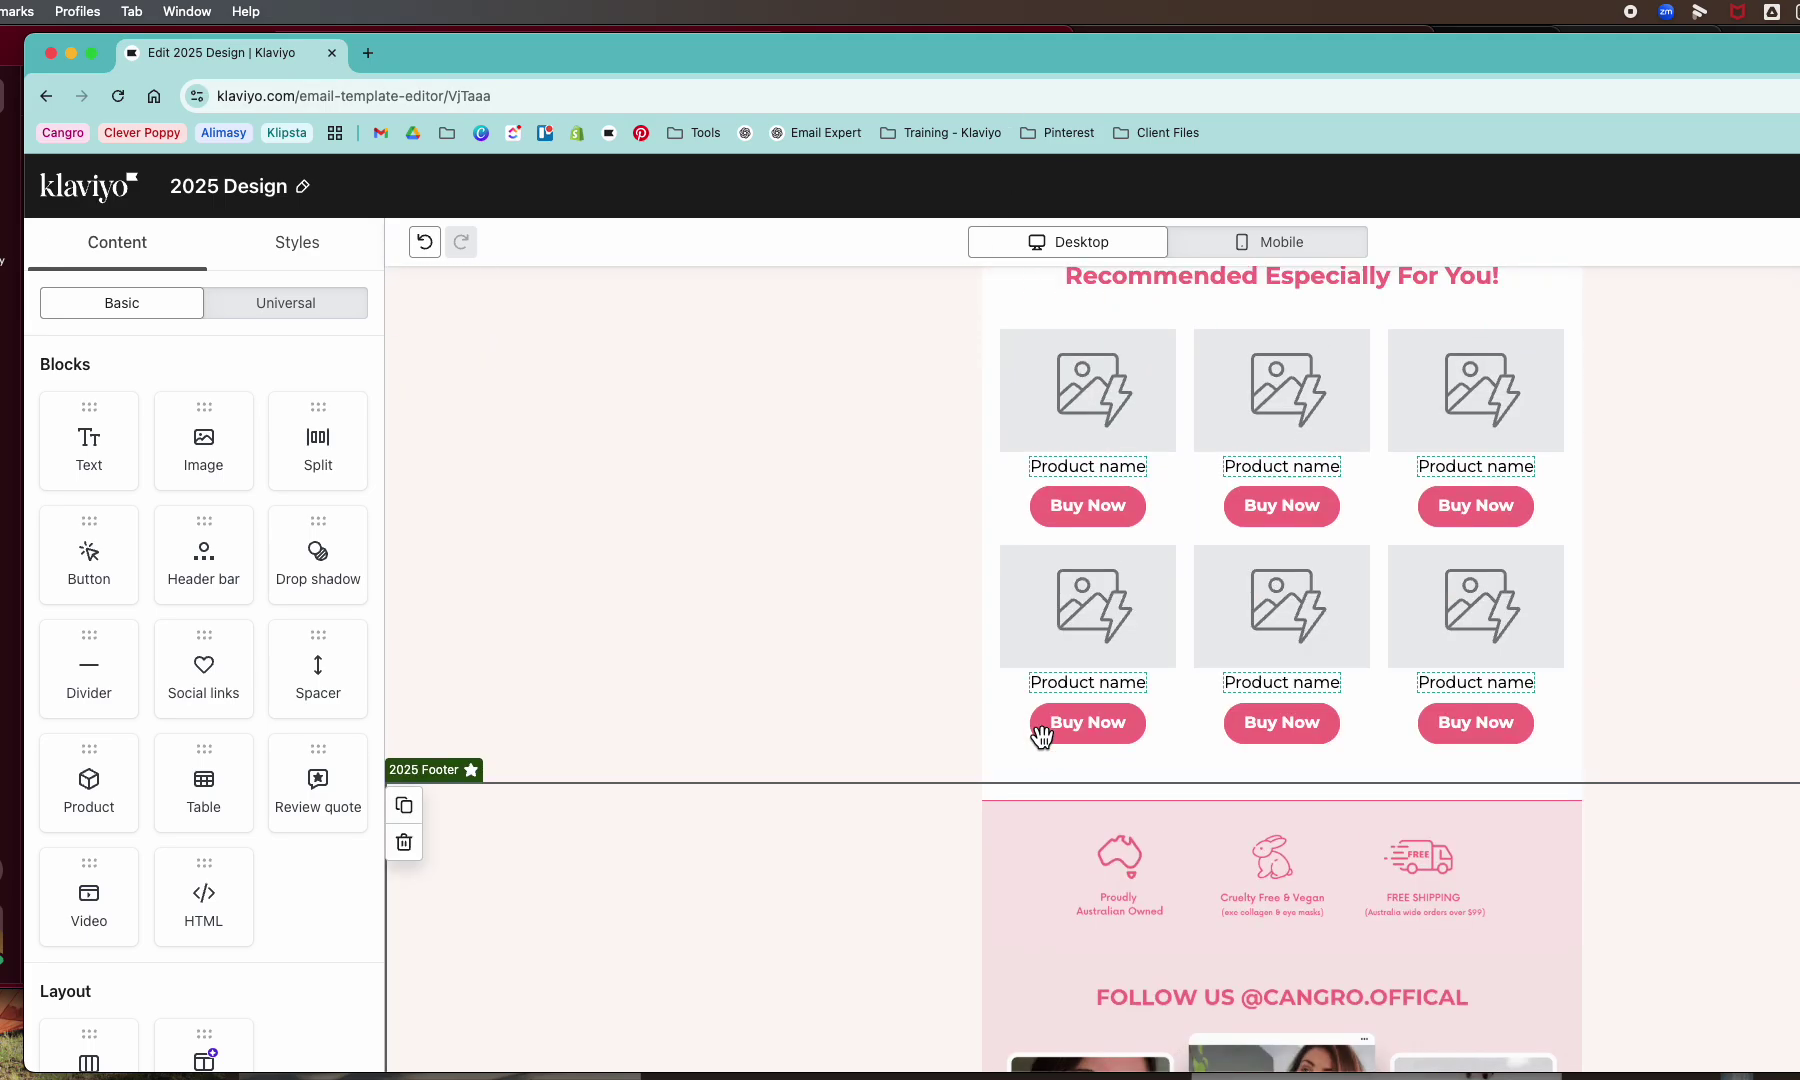
click(710, 640)
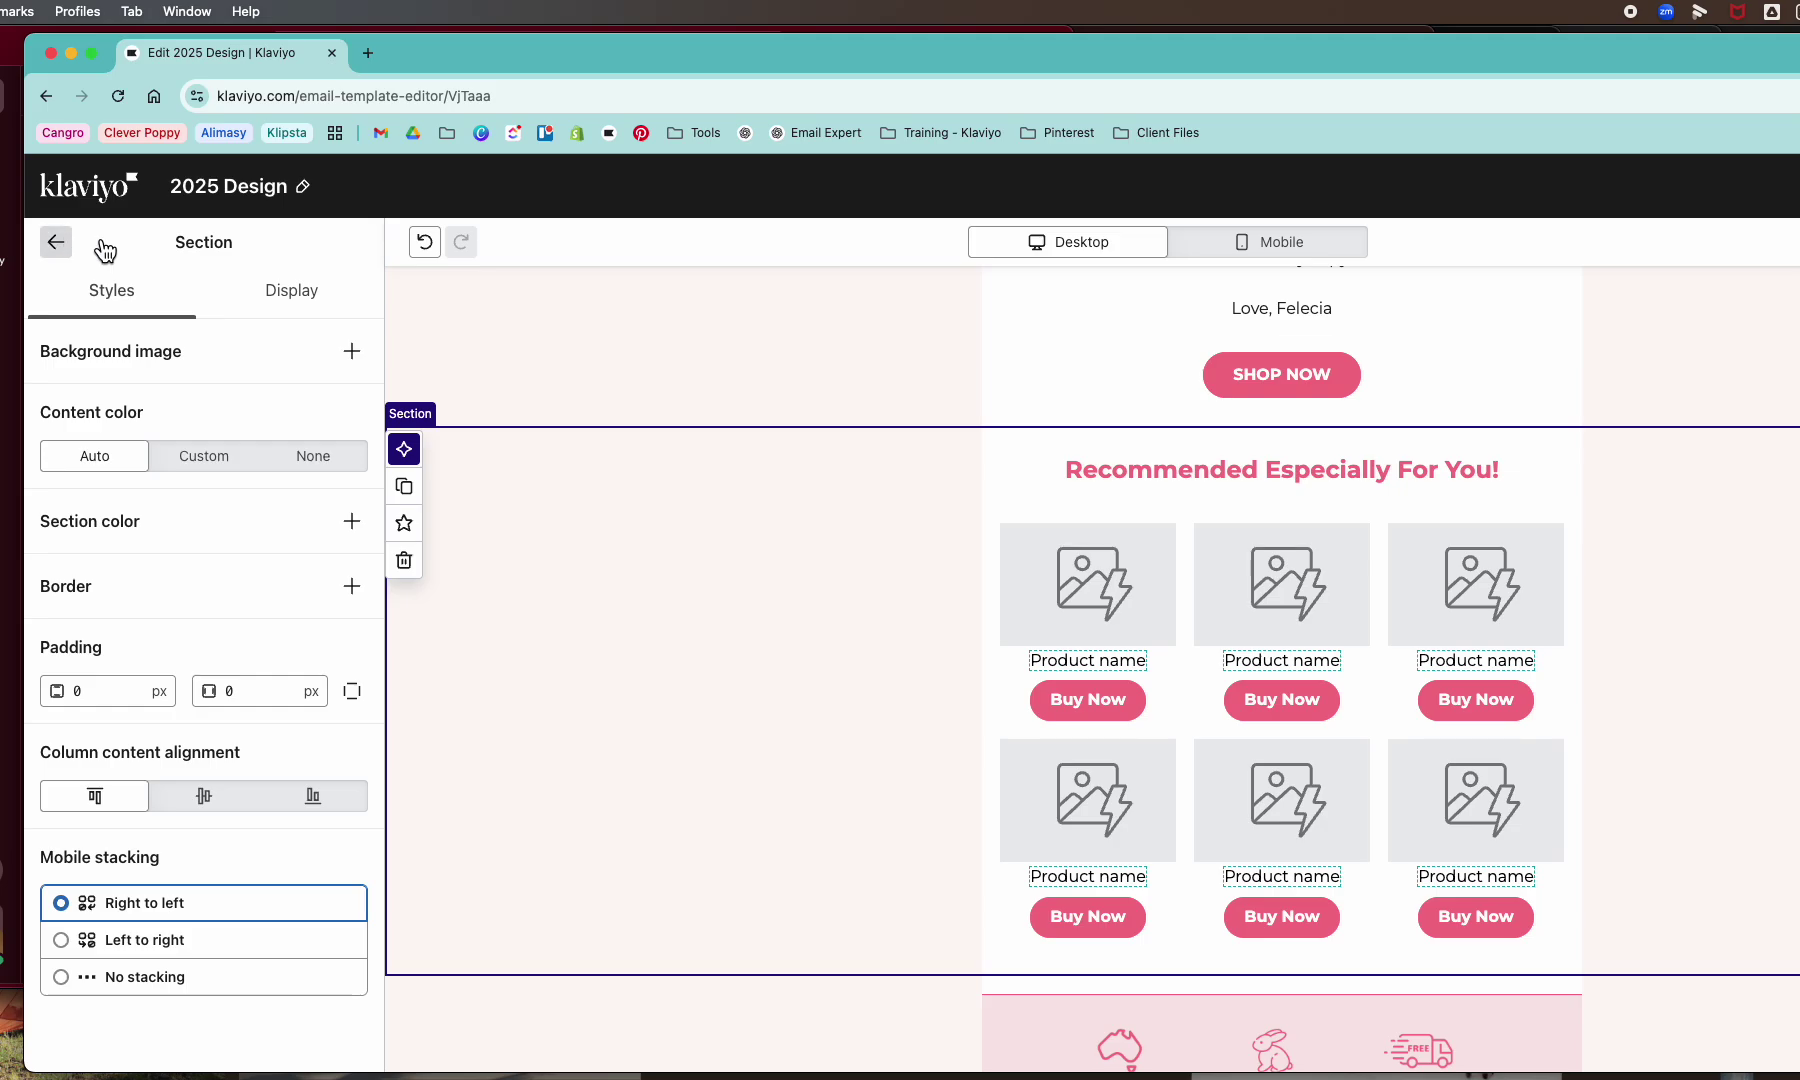
click(56, 241)
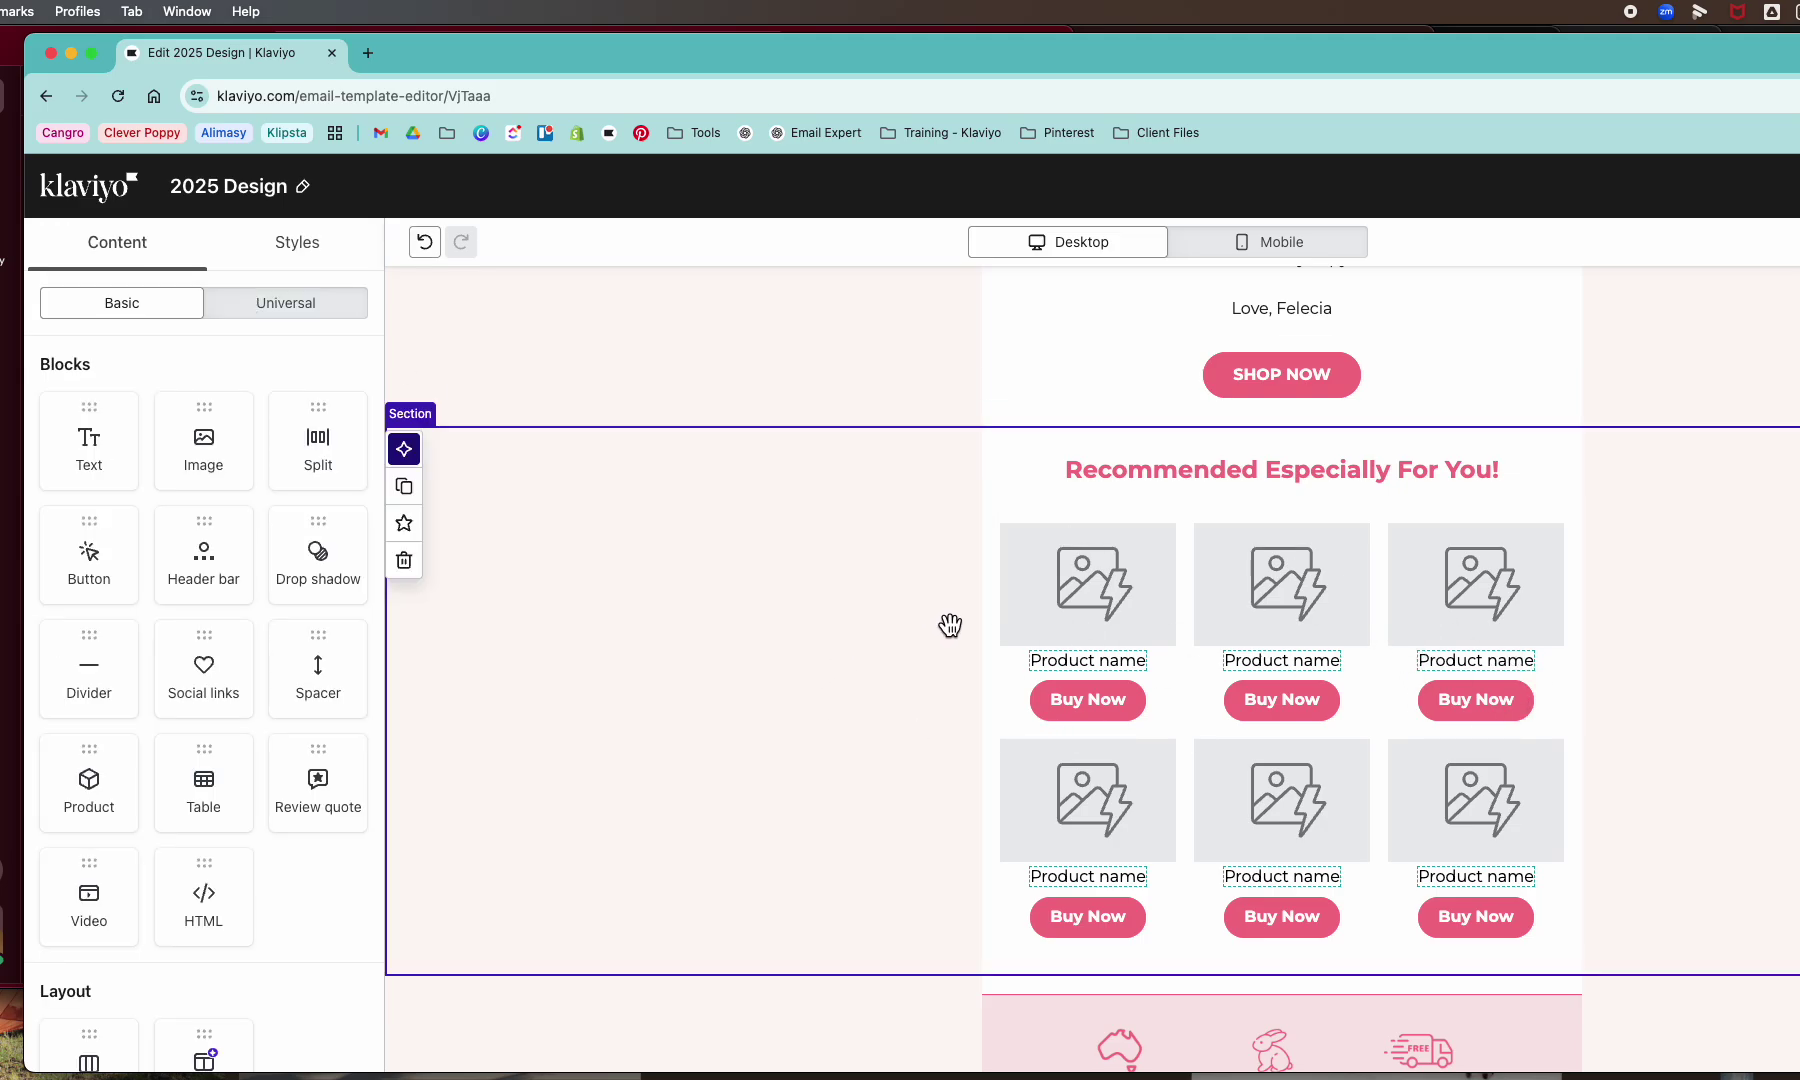
scroll(590, 349, up, 5)
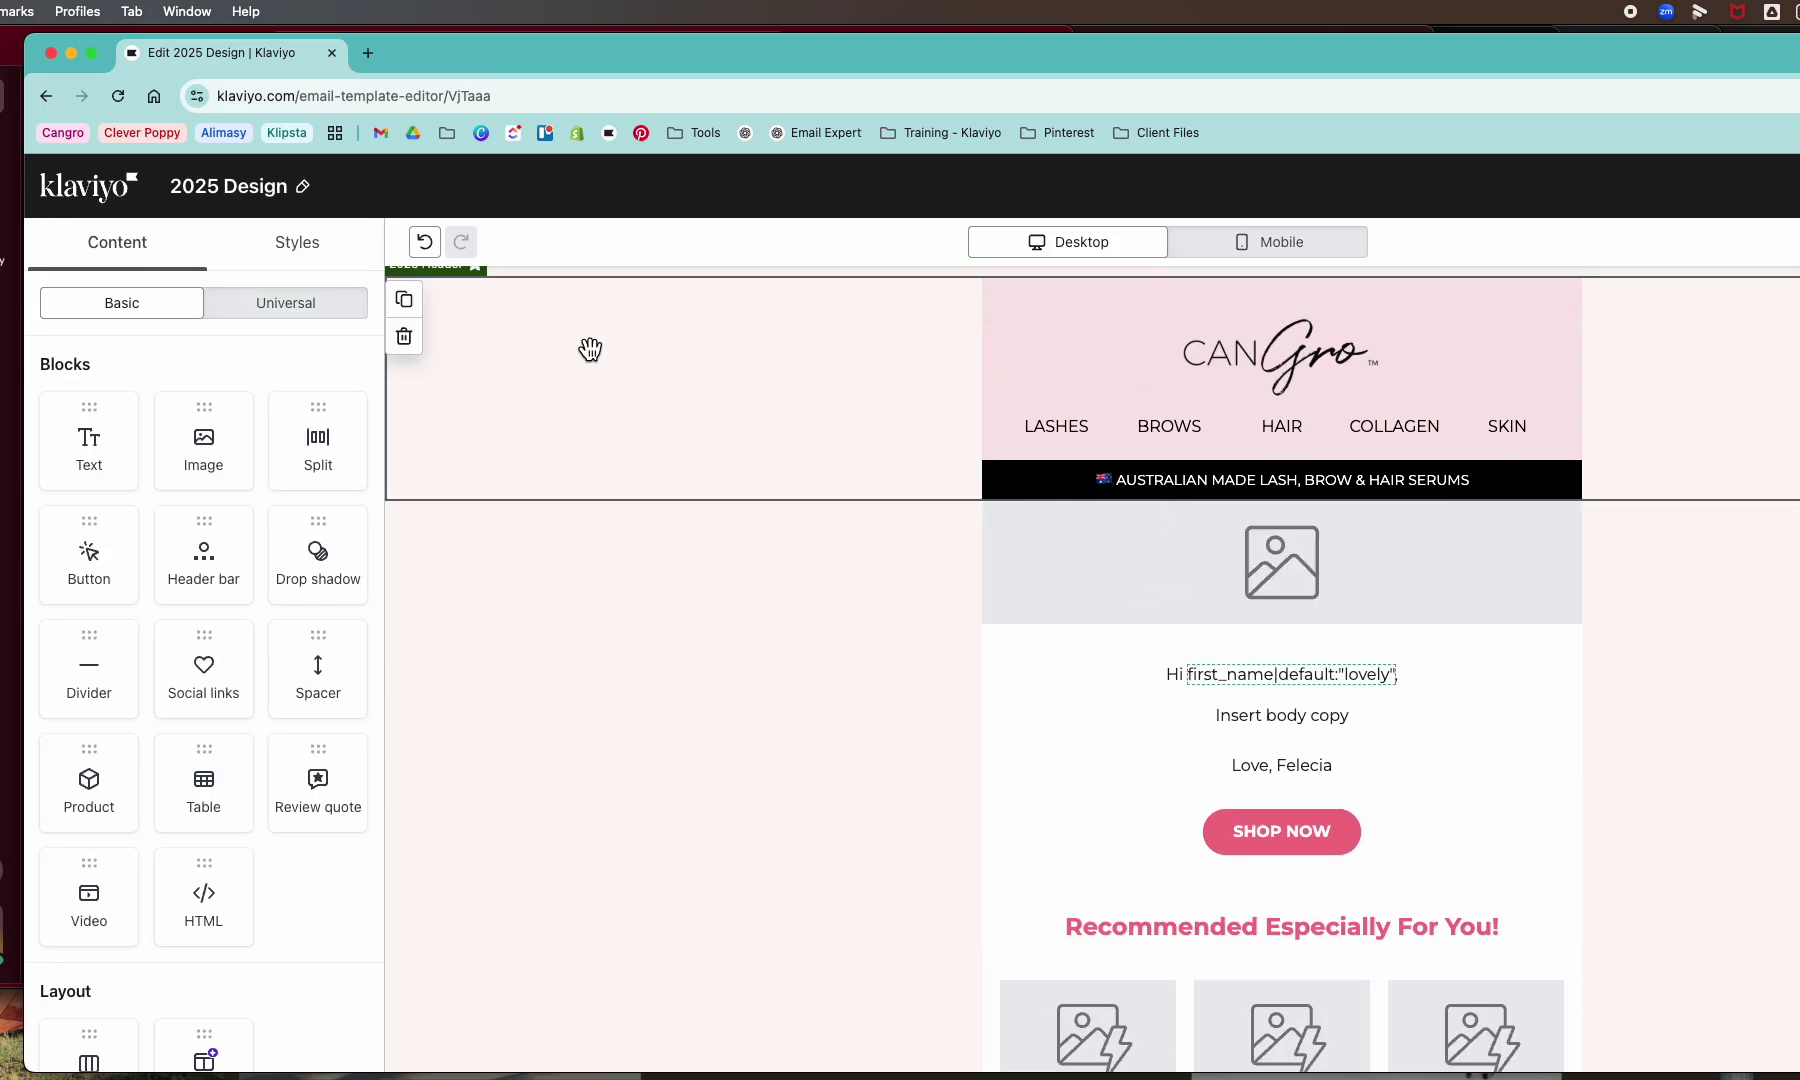
click(332, 316)
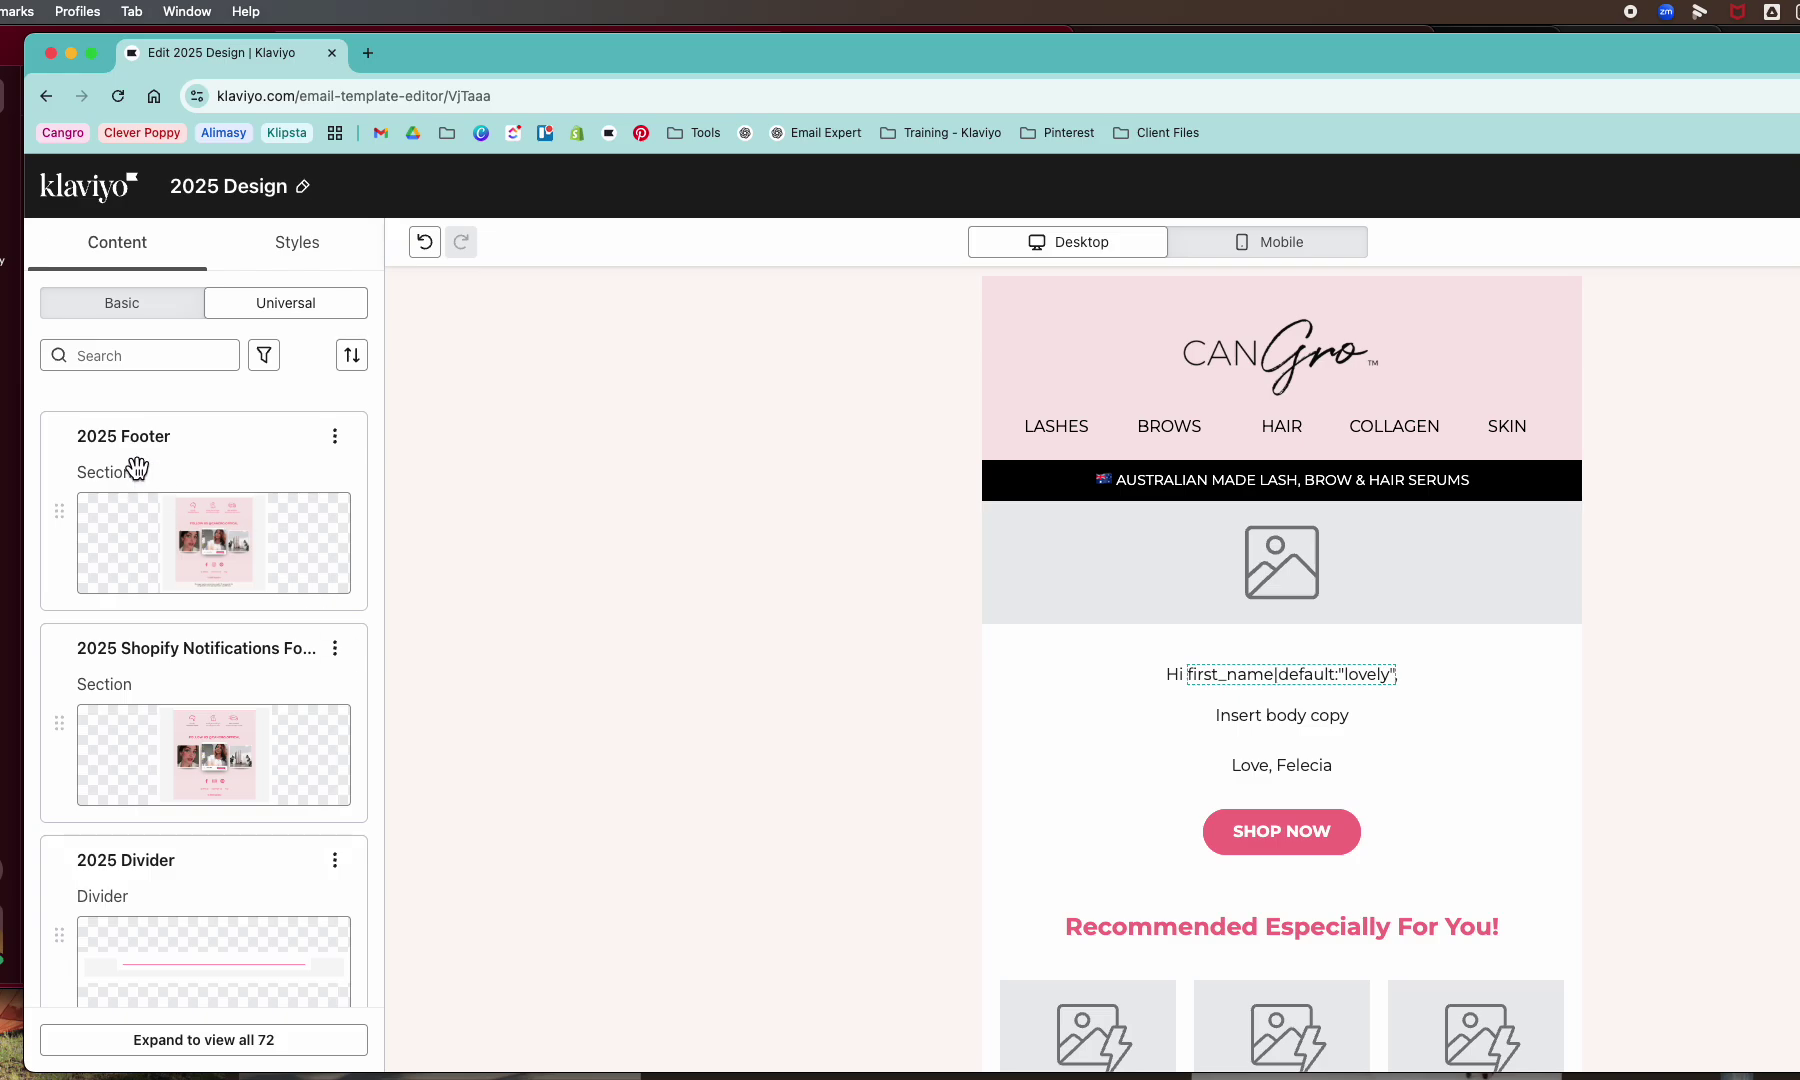
Leave the template and open the content of Wholesale Abandoned Cart Email #1 in the [Wholesale] Abandoned Cart flow
click(101, 196)
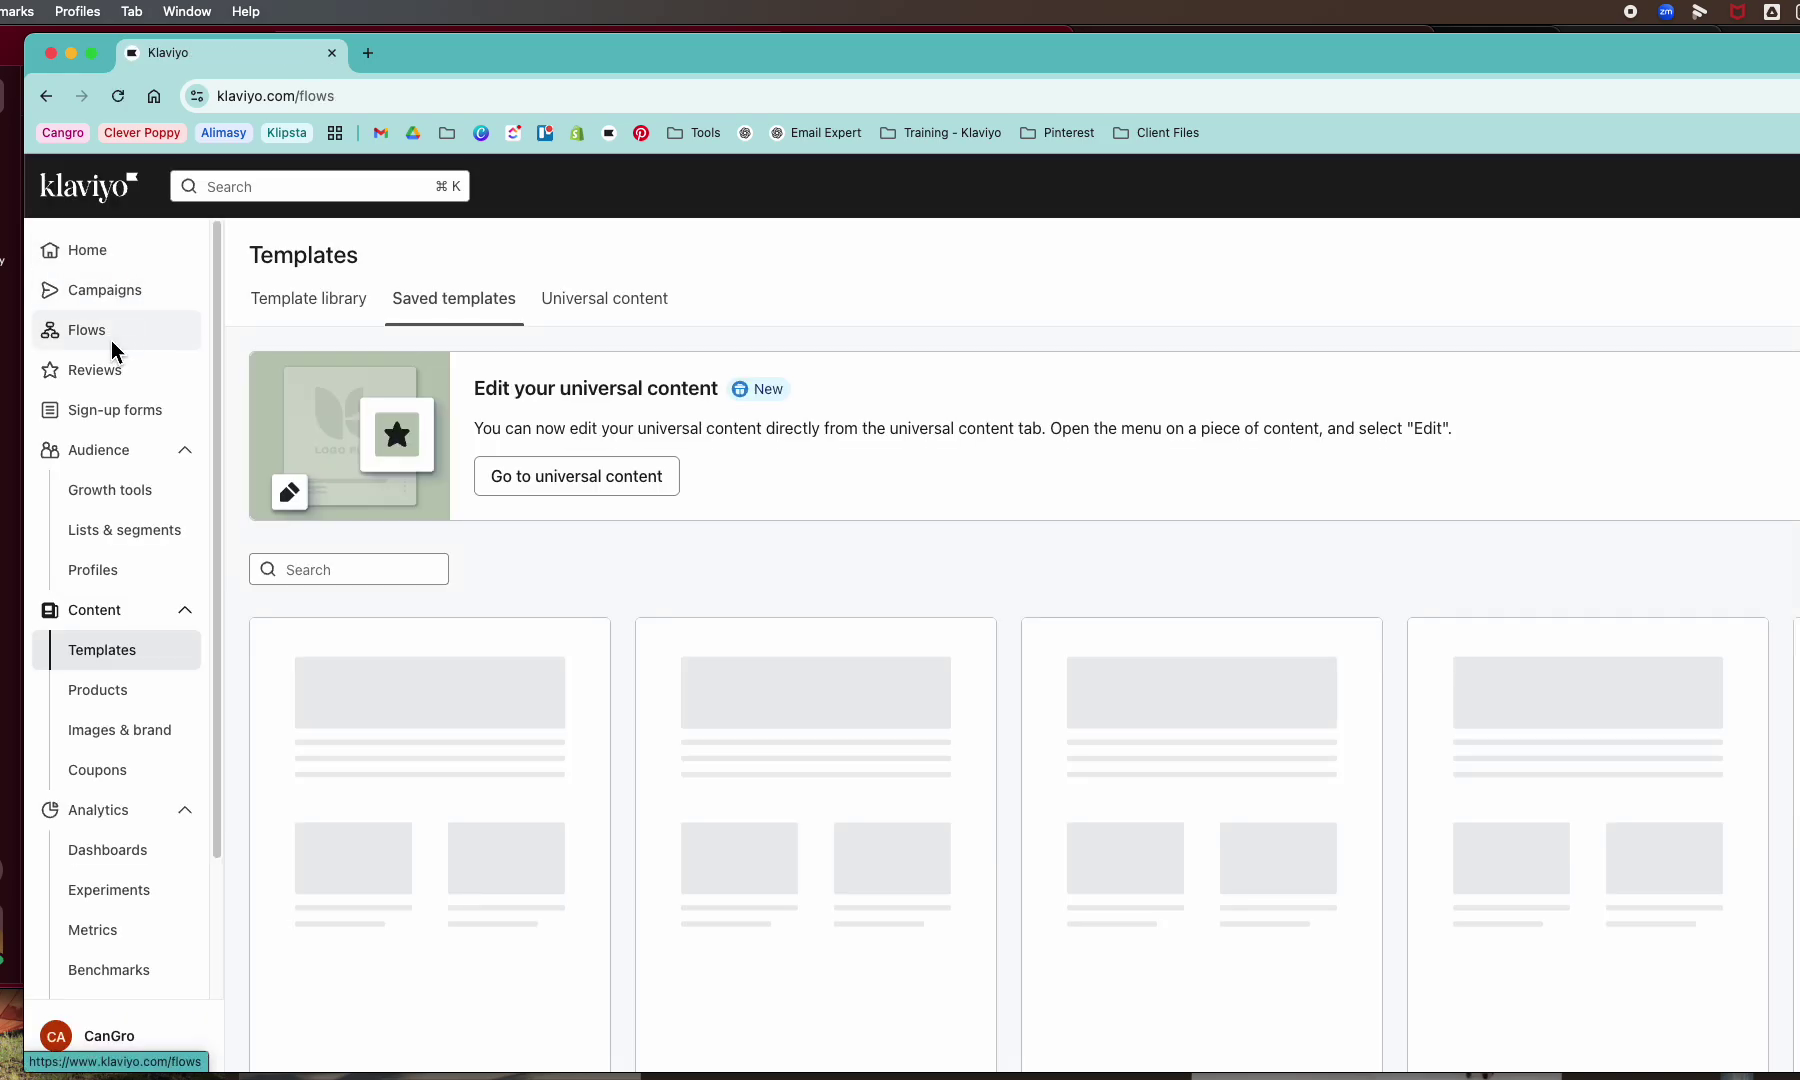
click(111, 341)
click(441, 522)
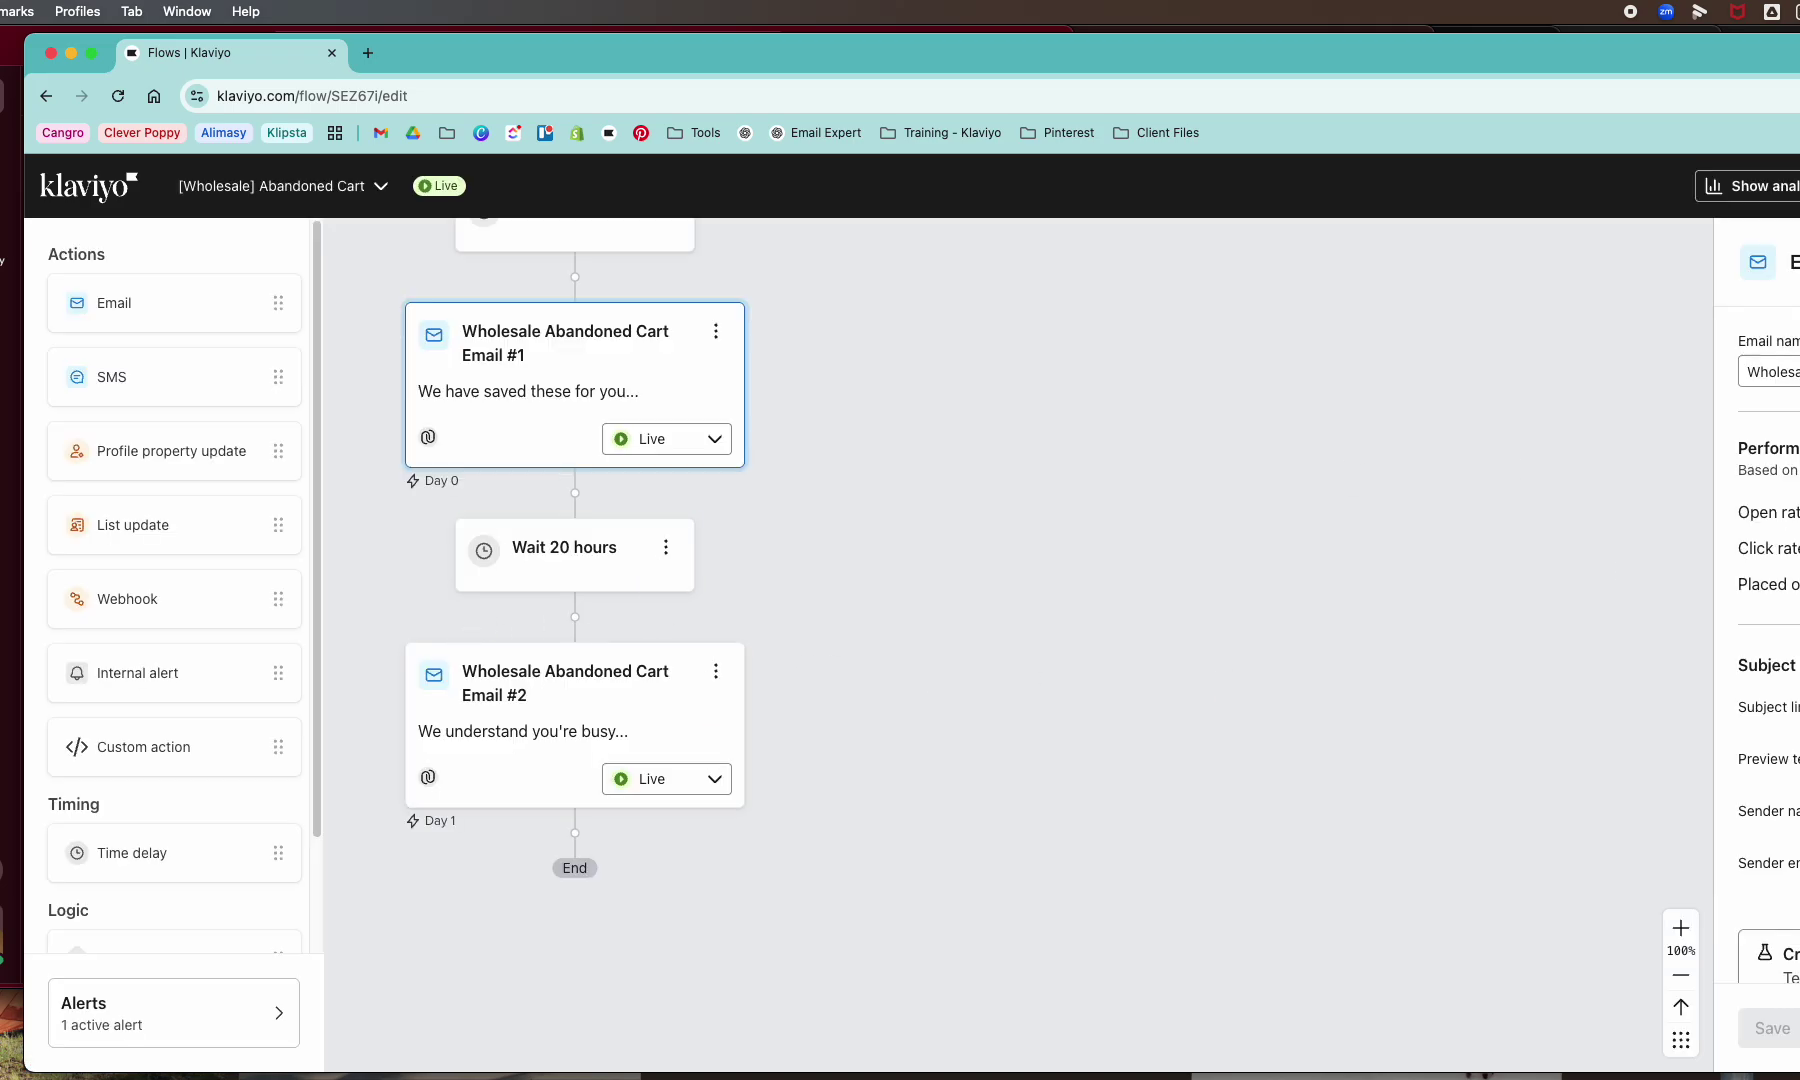
scroll(1768, 600, down, 8)
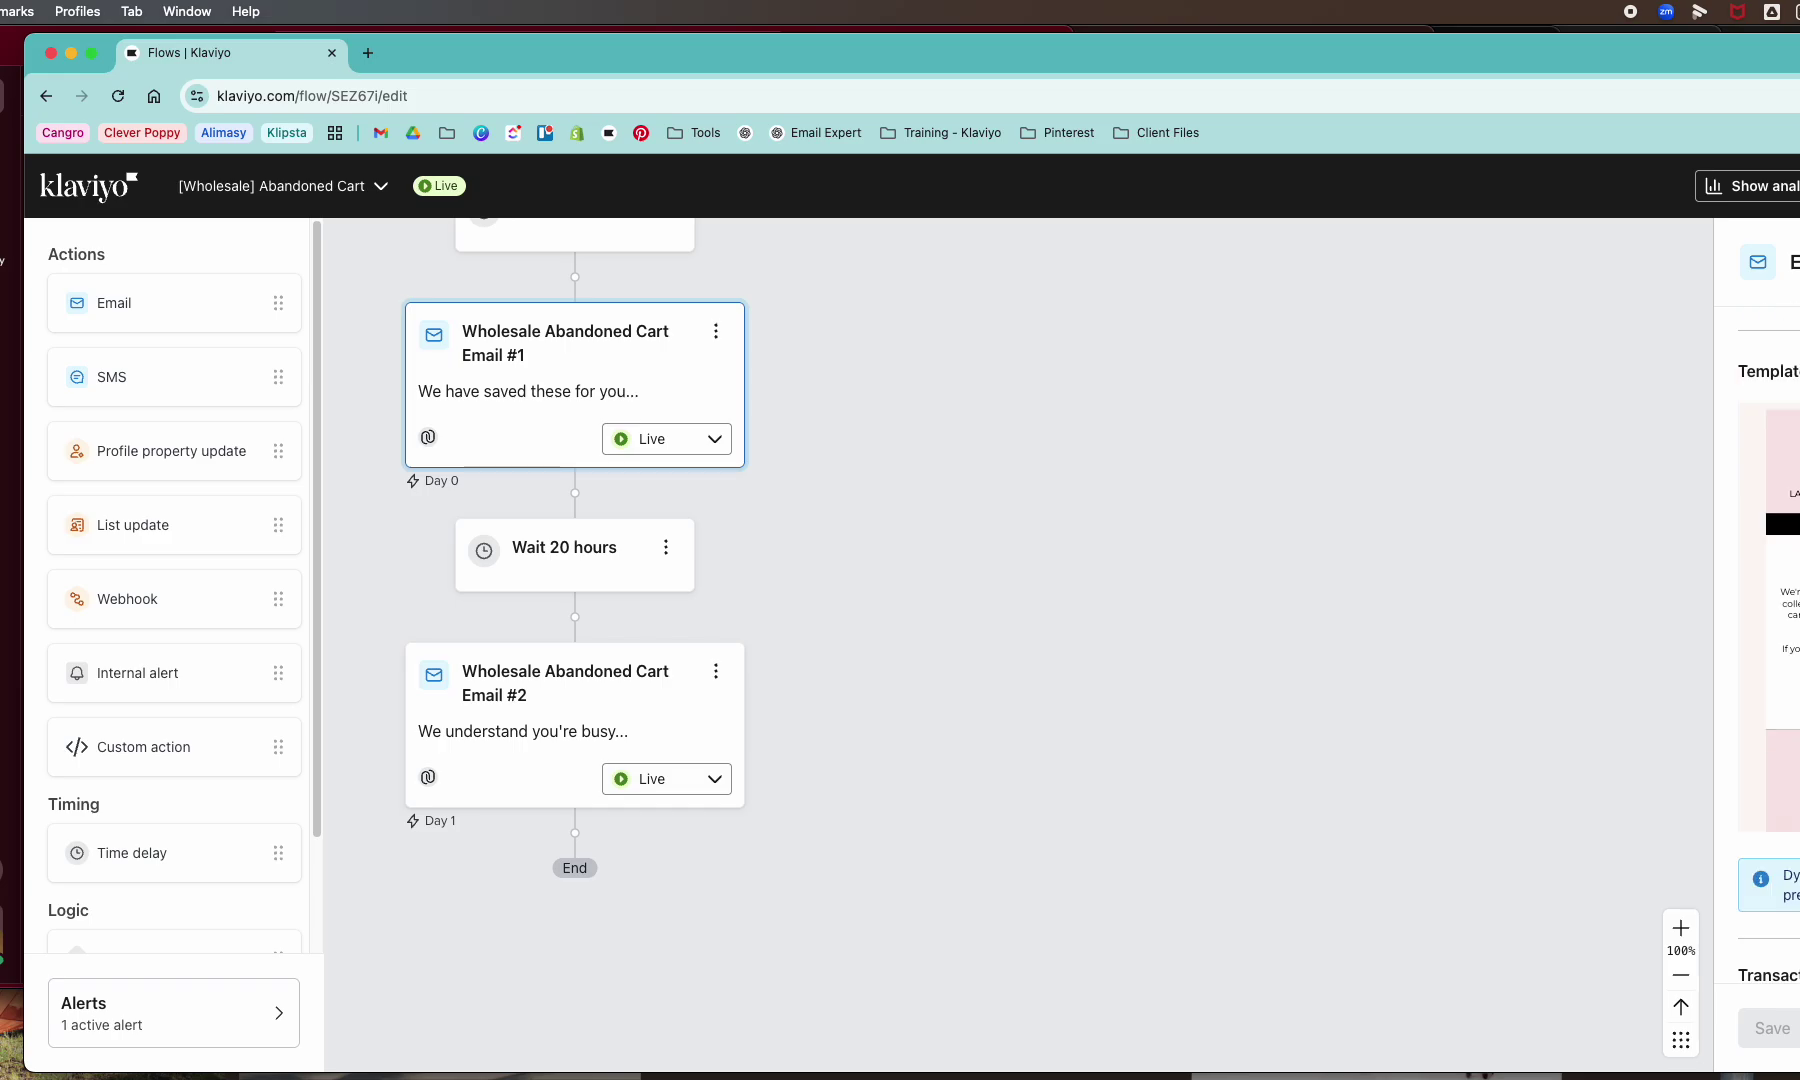
click(1790, 640)
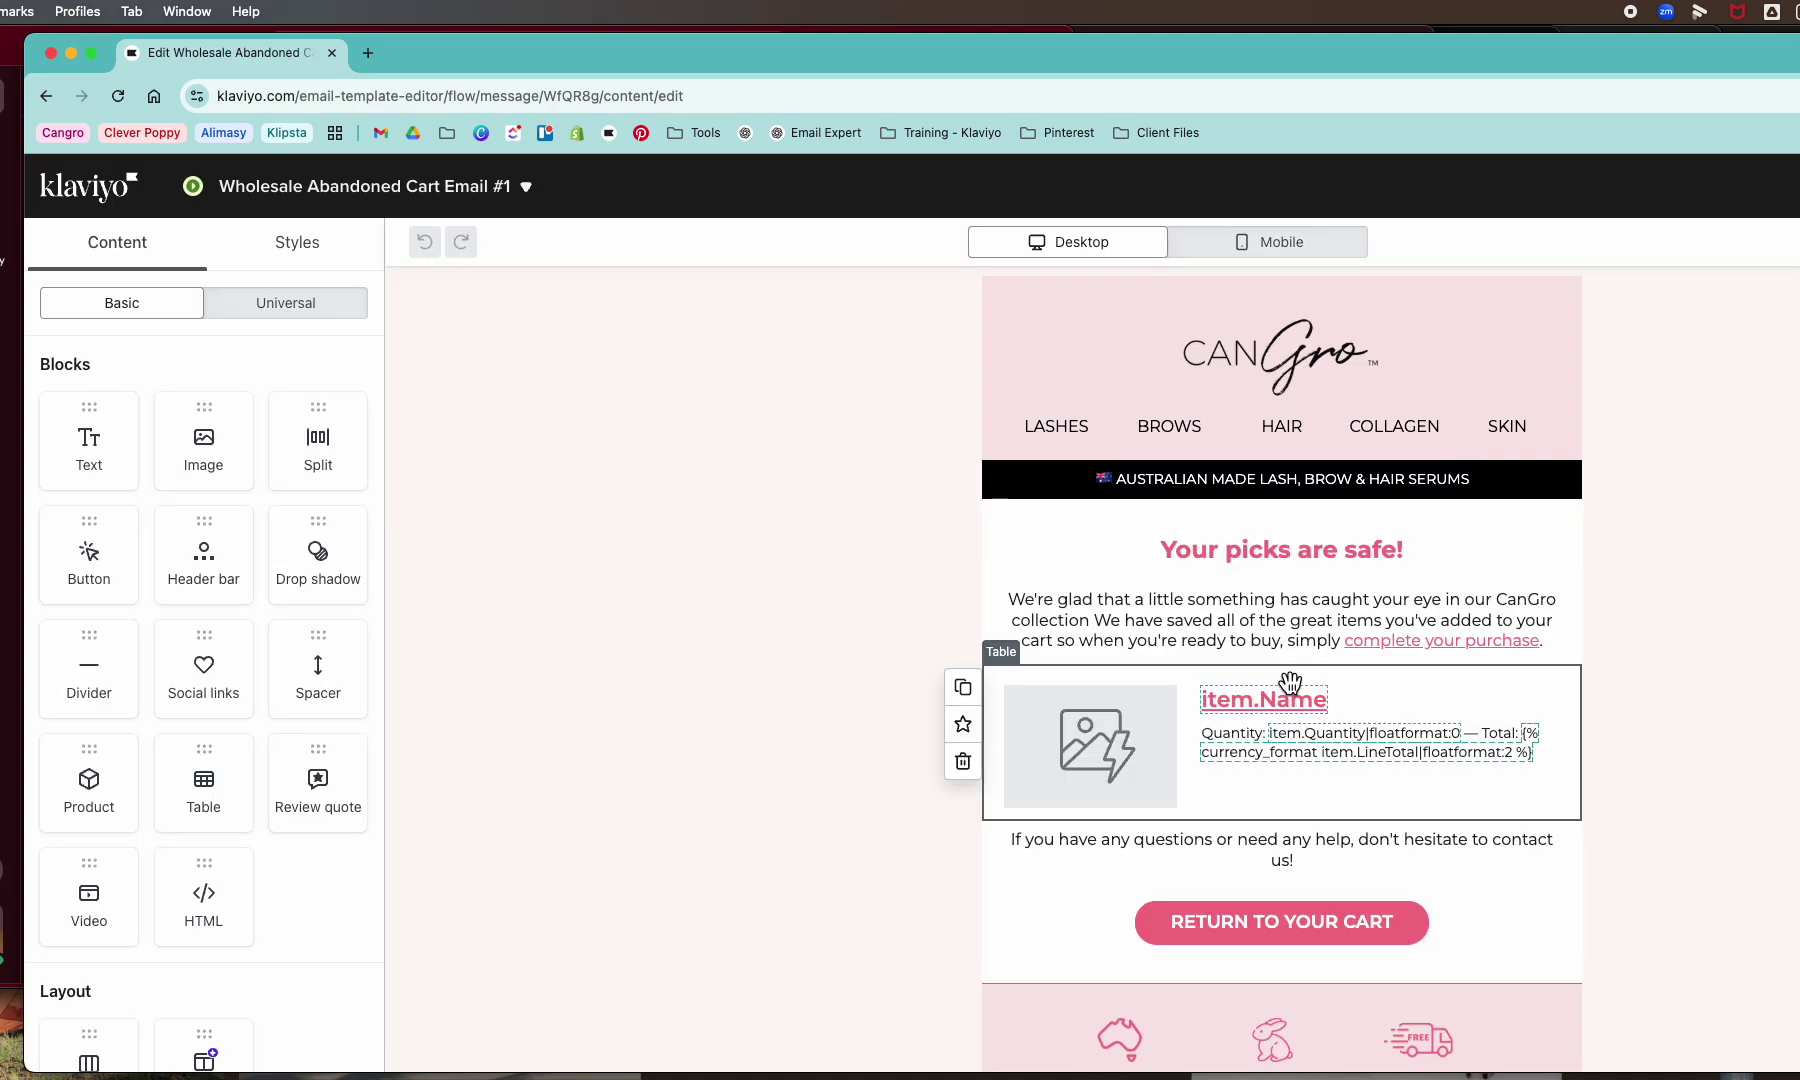
Show the universal content list for this email and examine its header, body and 2025 Footer section
scroll(1290, 683, down, 10)
click(286, 305)
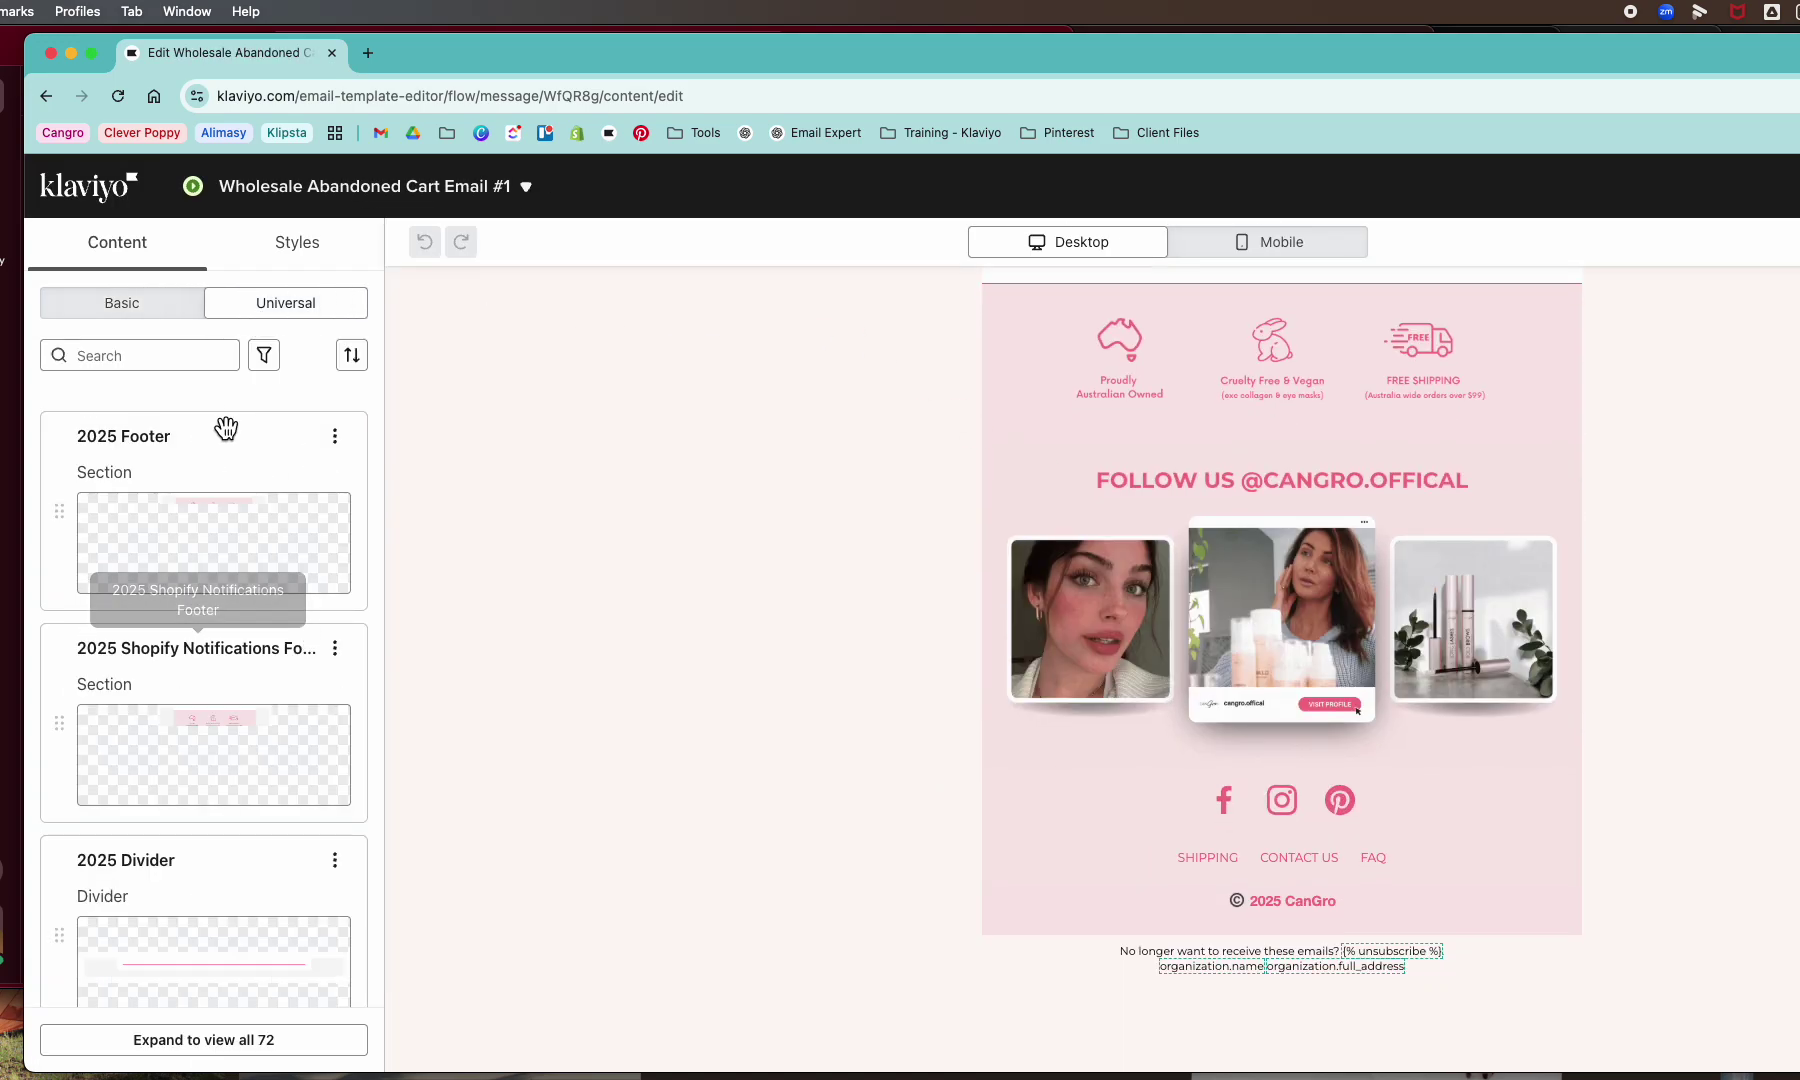
scroll(1390, 790, up, 3)
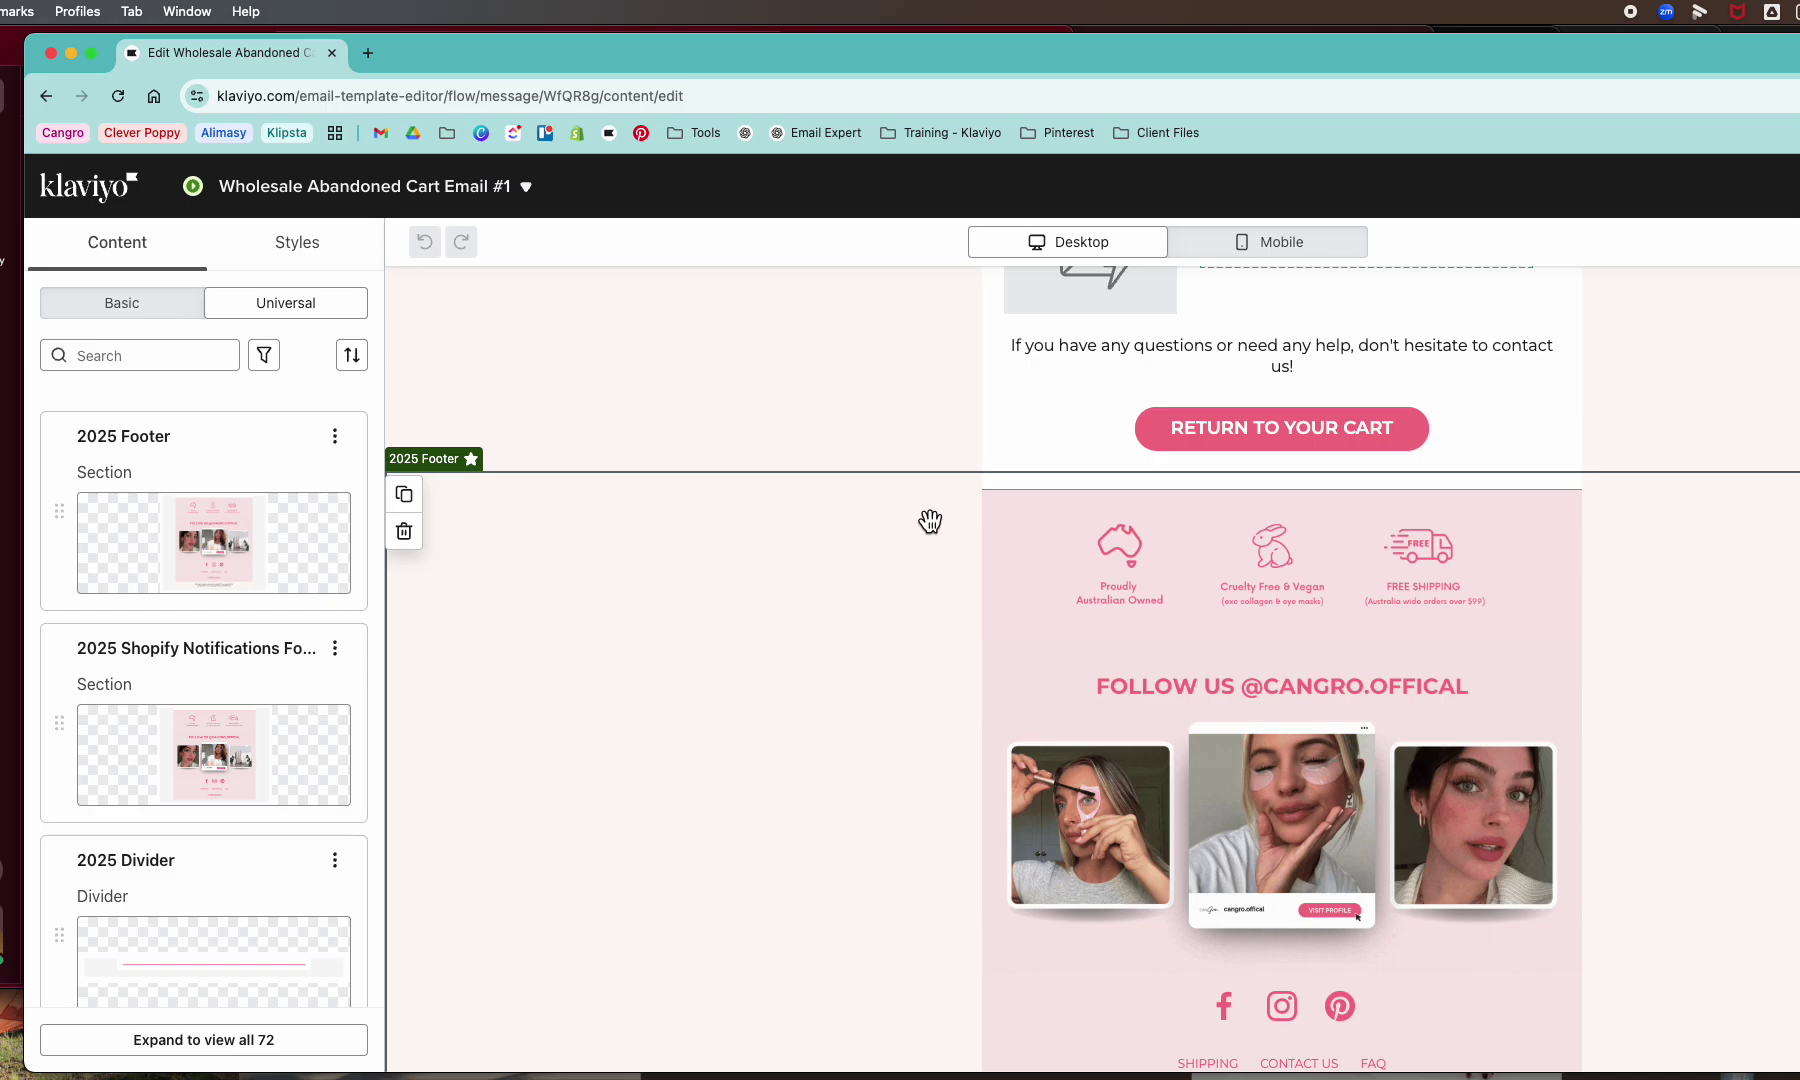
scroll(930, 521, up, 5)
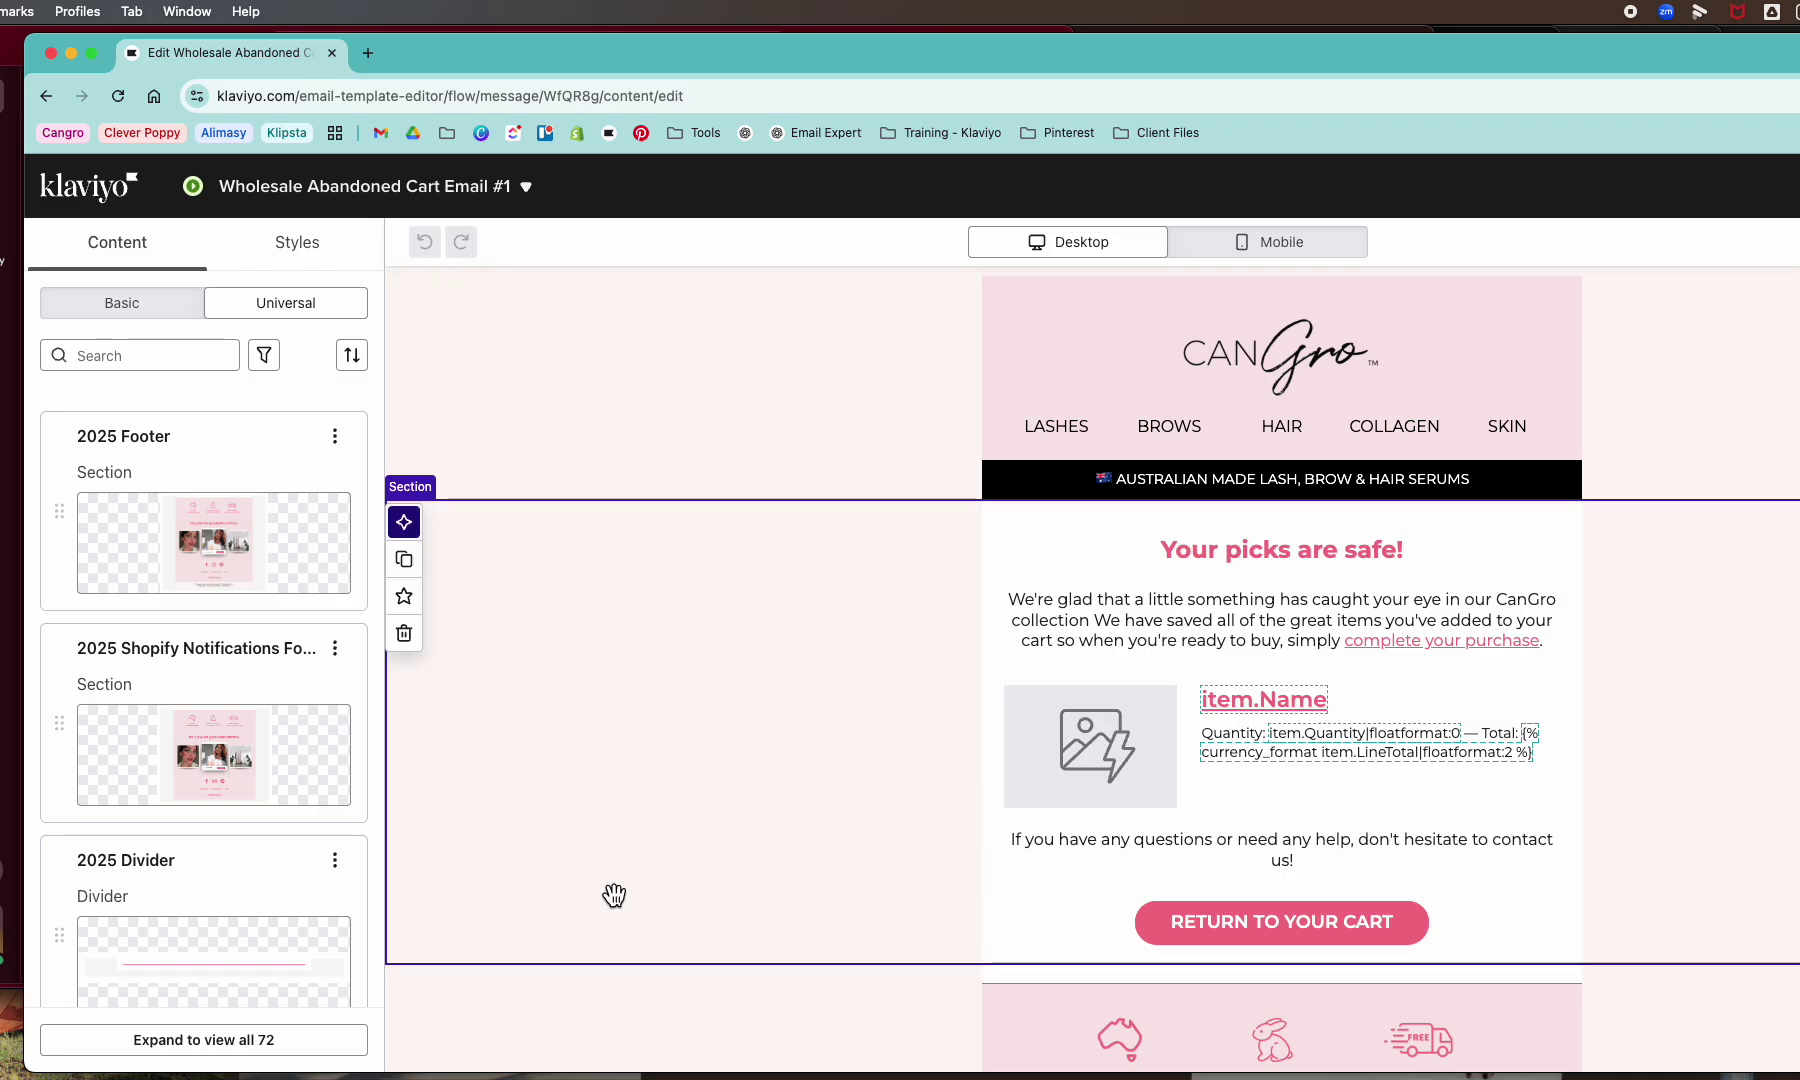
scroll(623, 1012, down, 5)
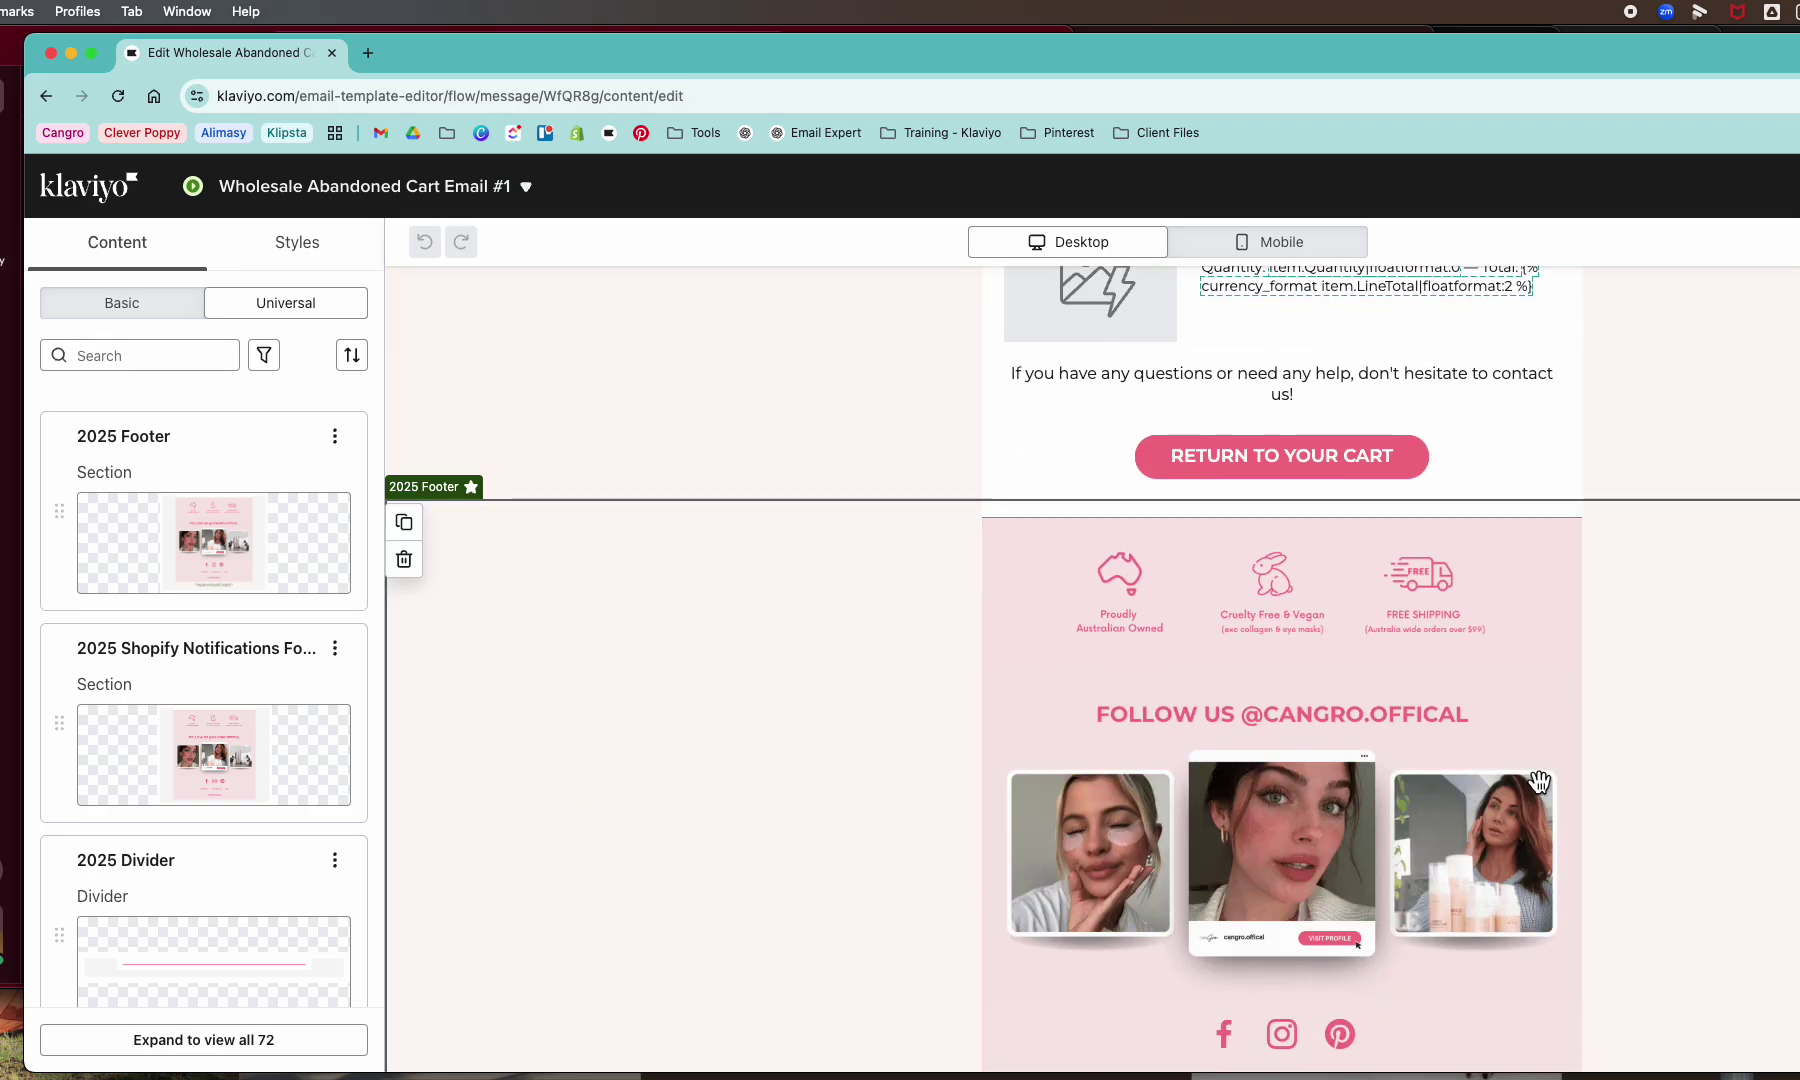
Select the 2025 Footer section at the end of the email and delete it
scroll(1540, 782, down, 2)
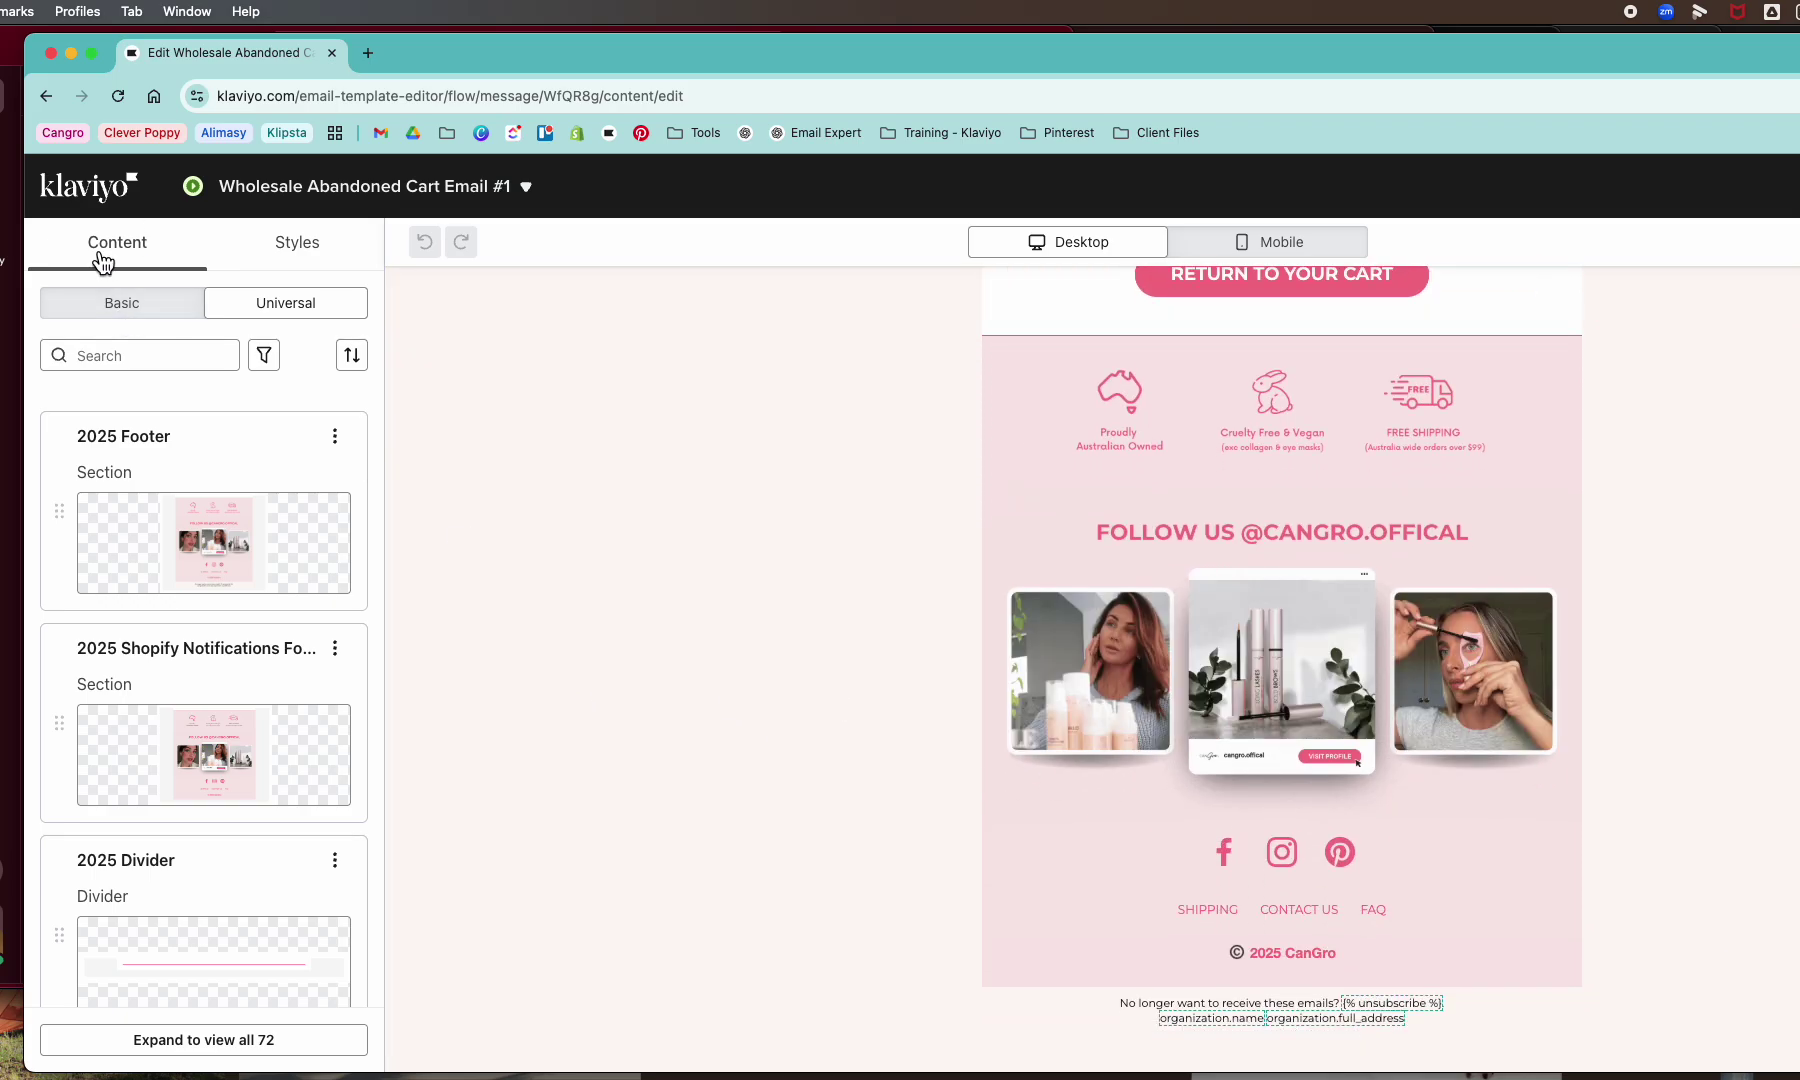
click(1037, 391)
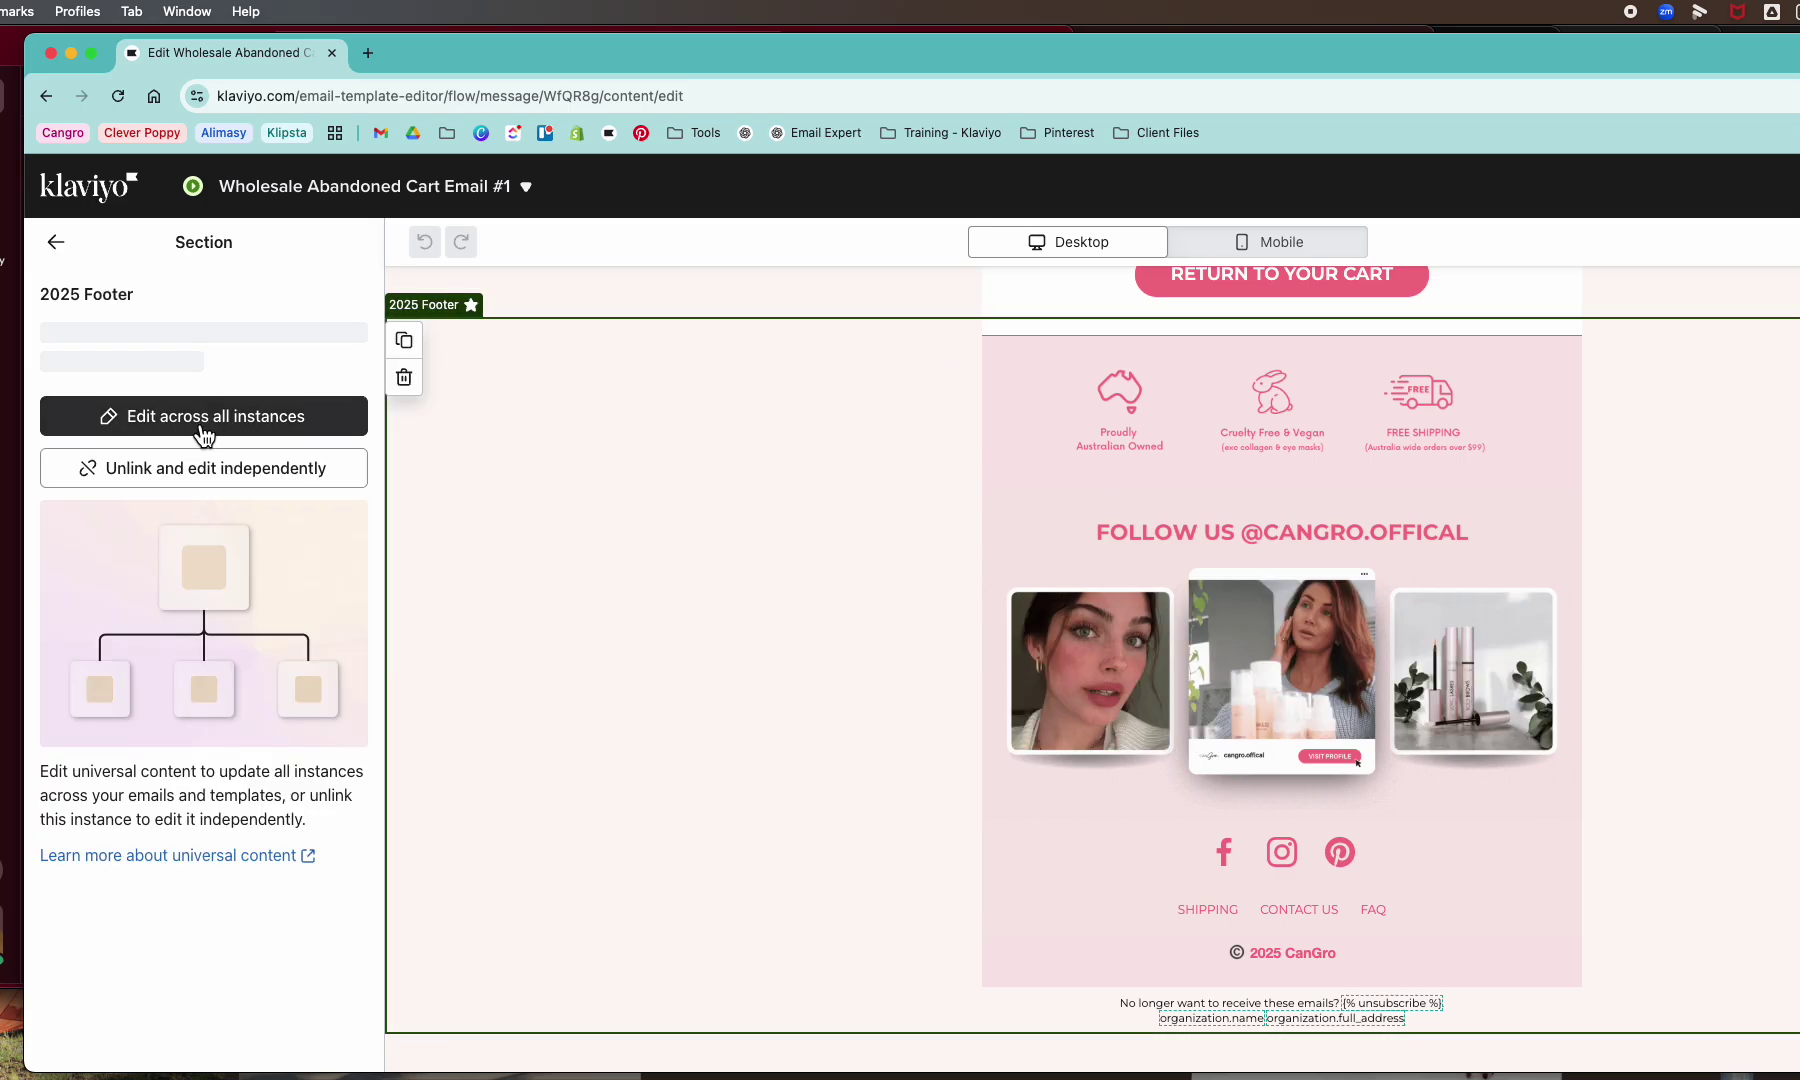
click(404, 380)
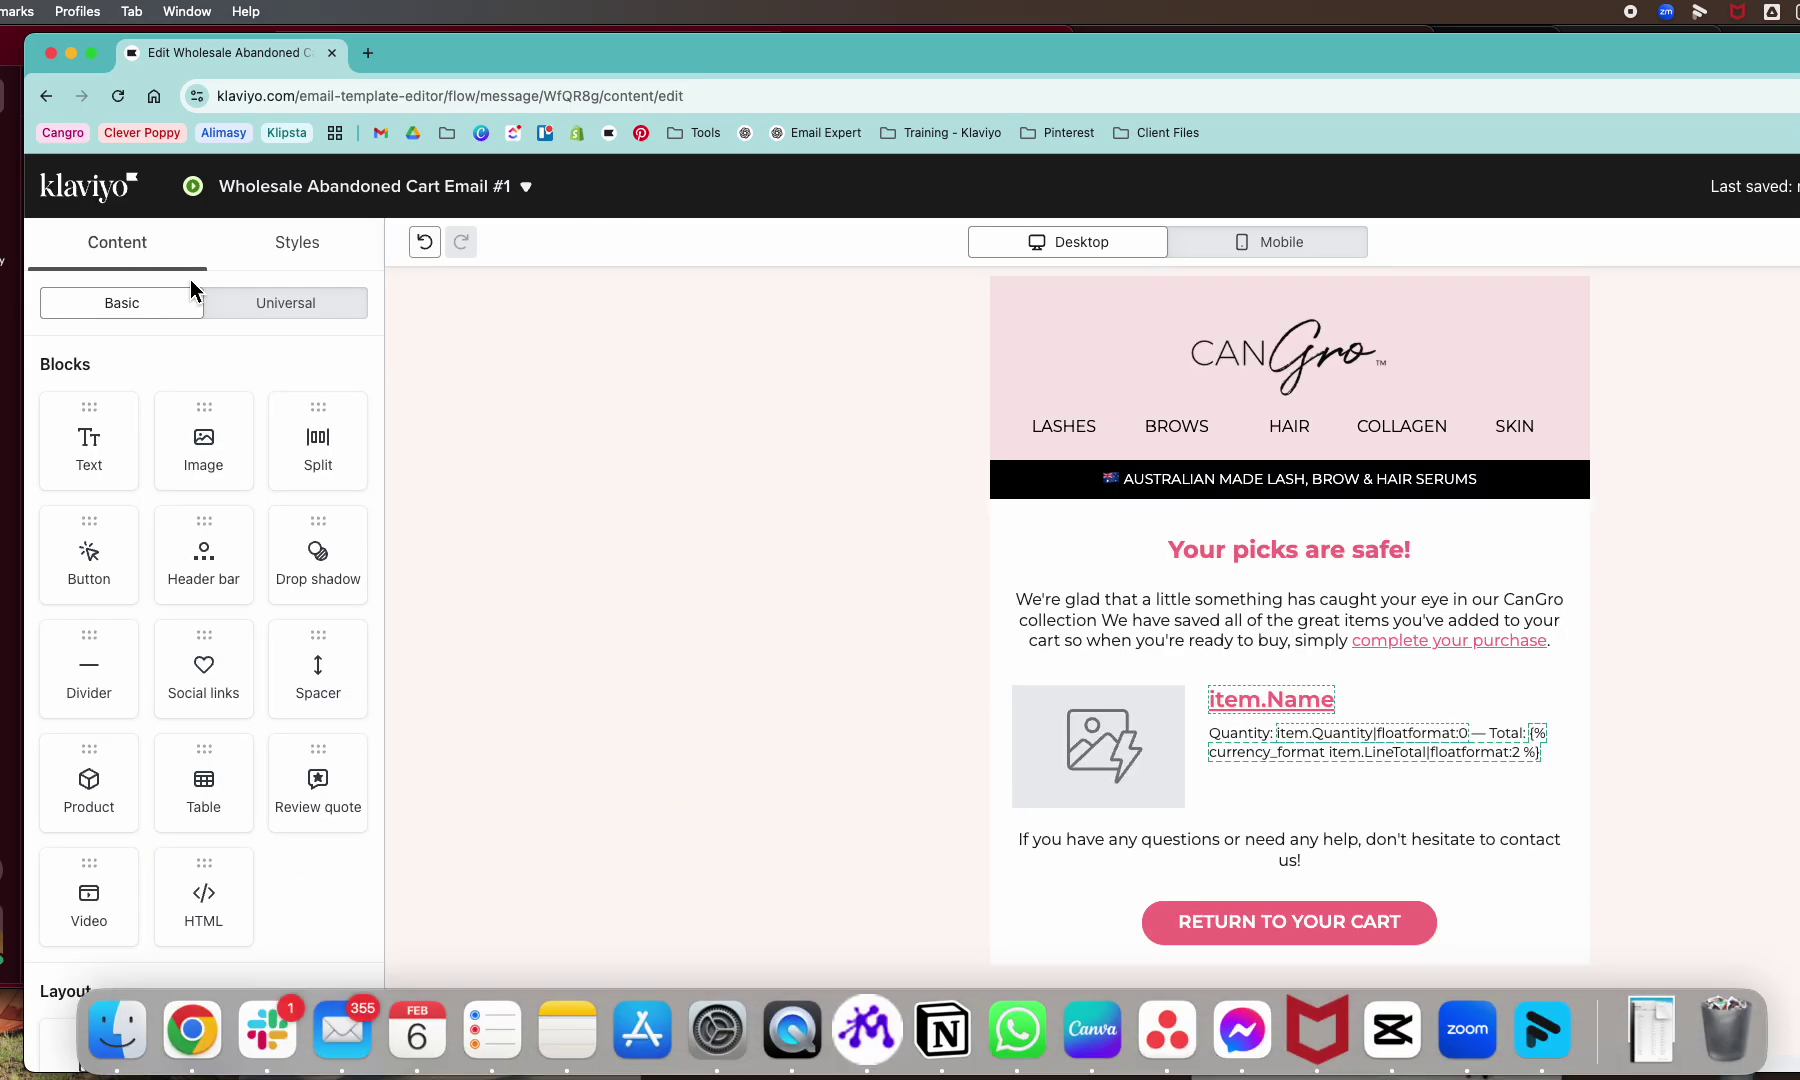
Insert the 2025 Footer from the universal content below the Return to Your Cart button
click(230, 302)
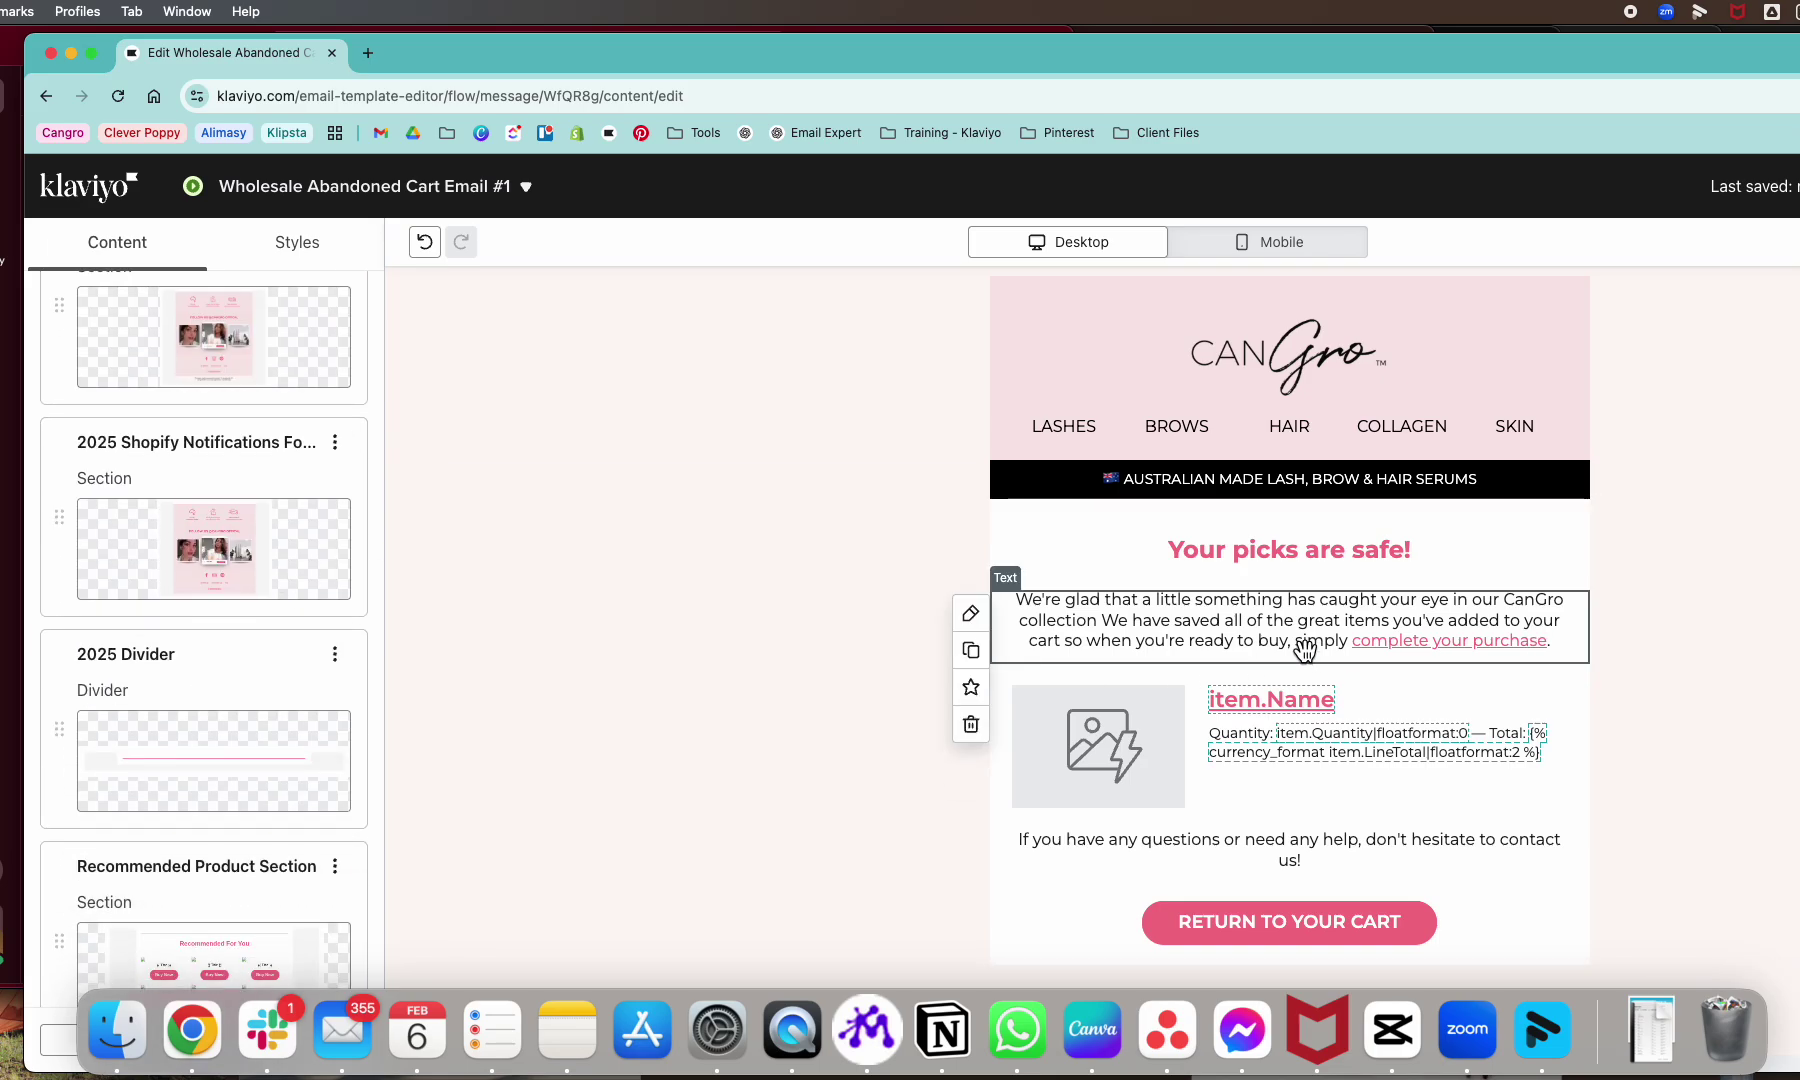
drag(132, 367, 681, 883)
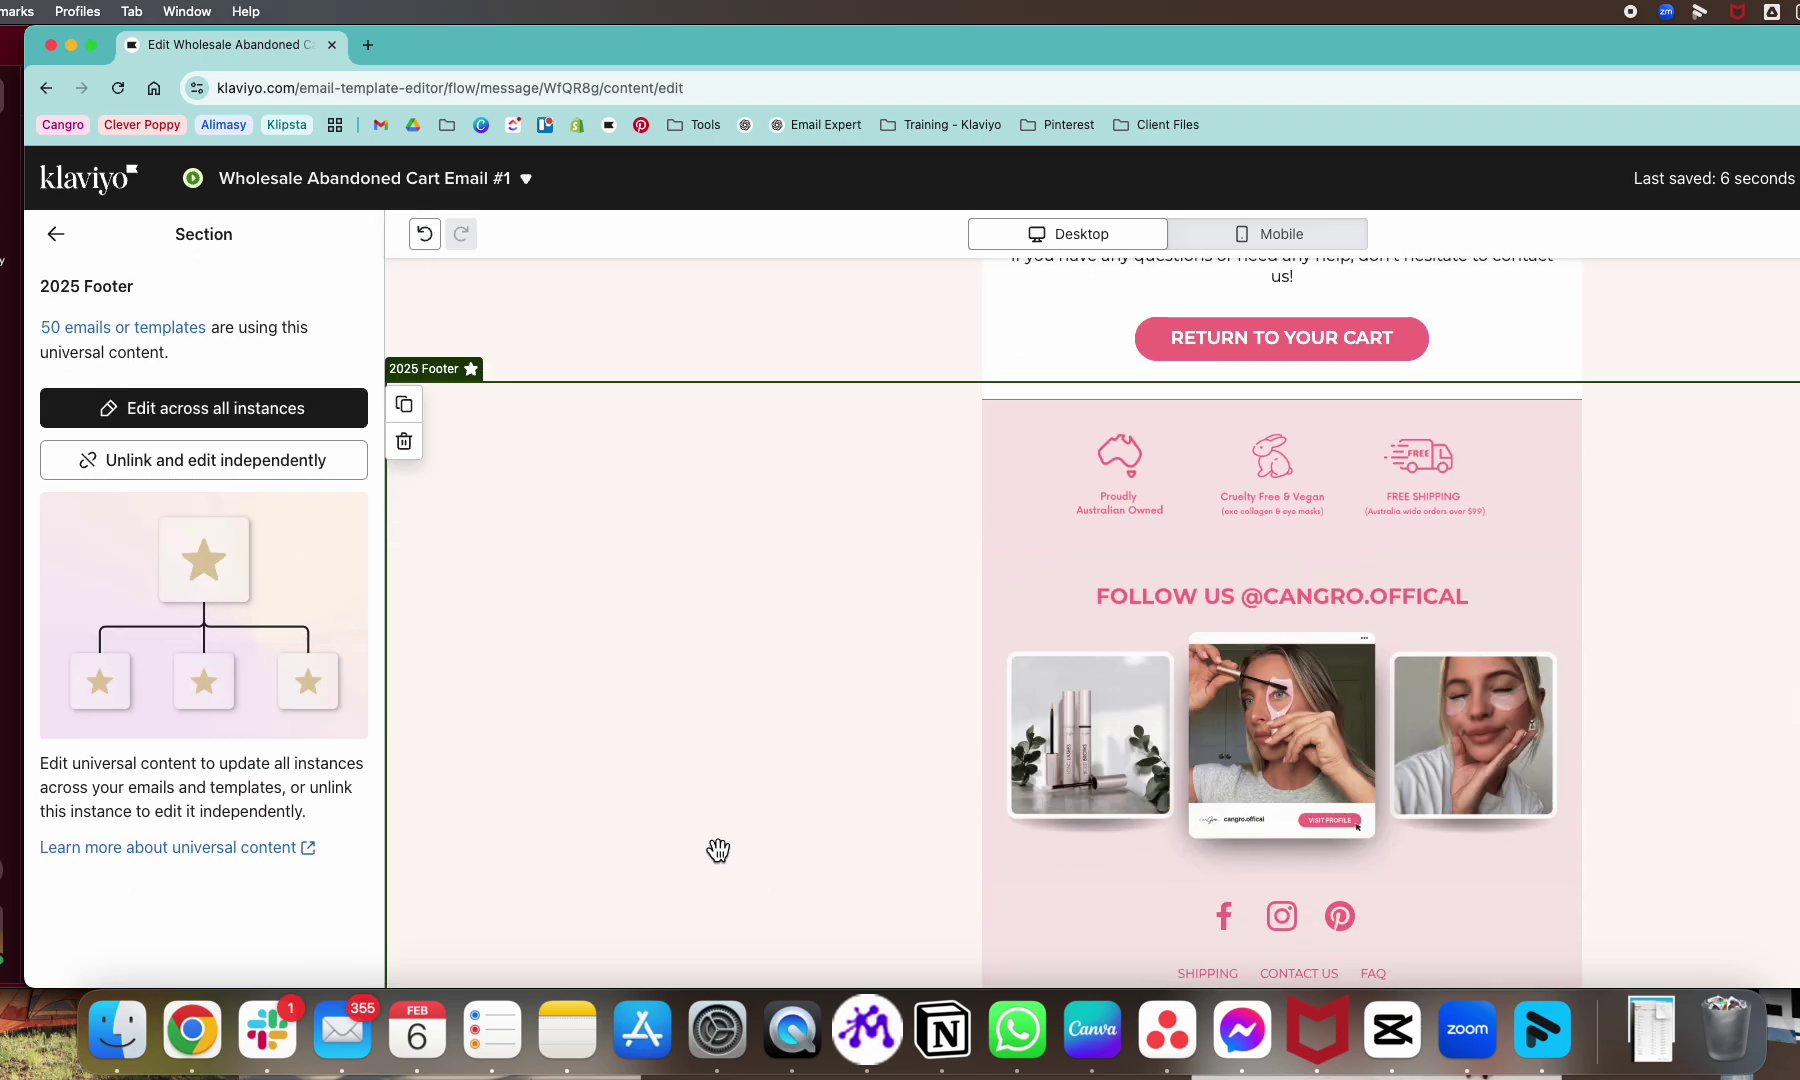
scroll(1432, 828, down, 2)
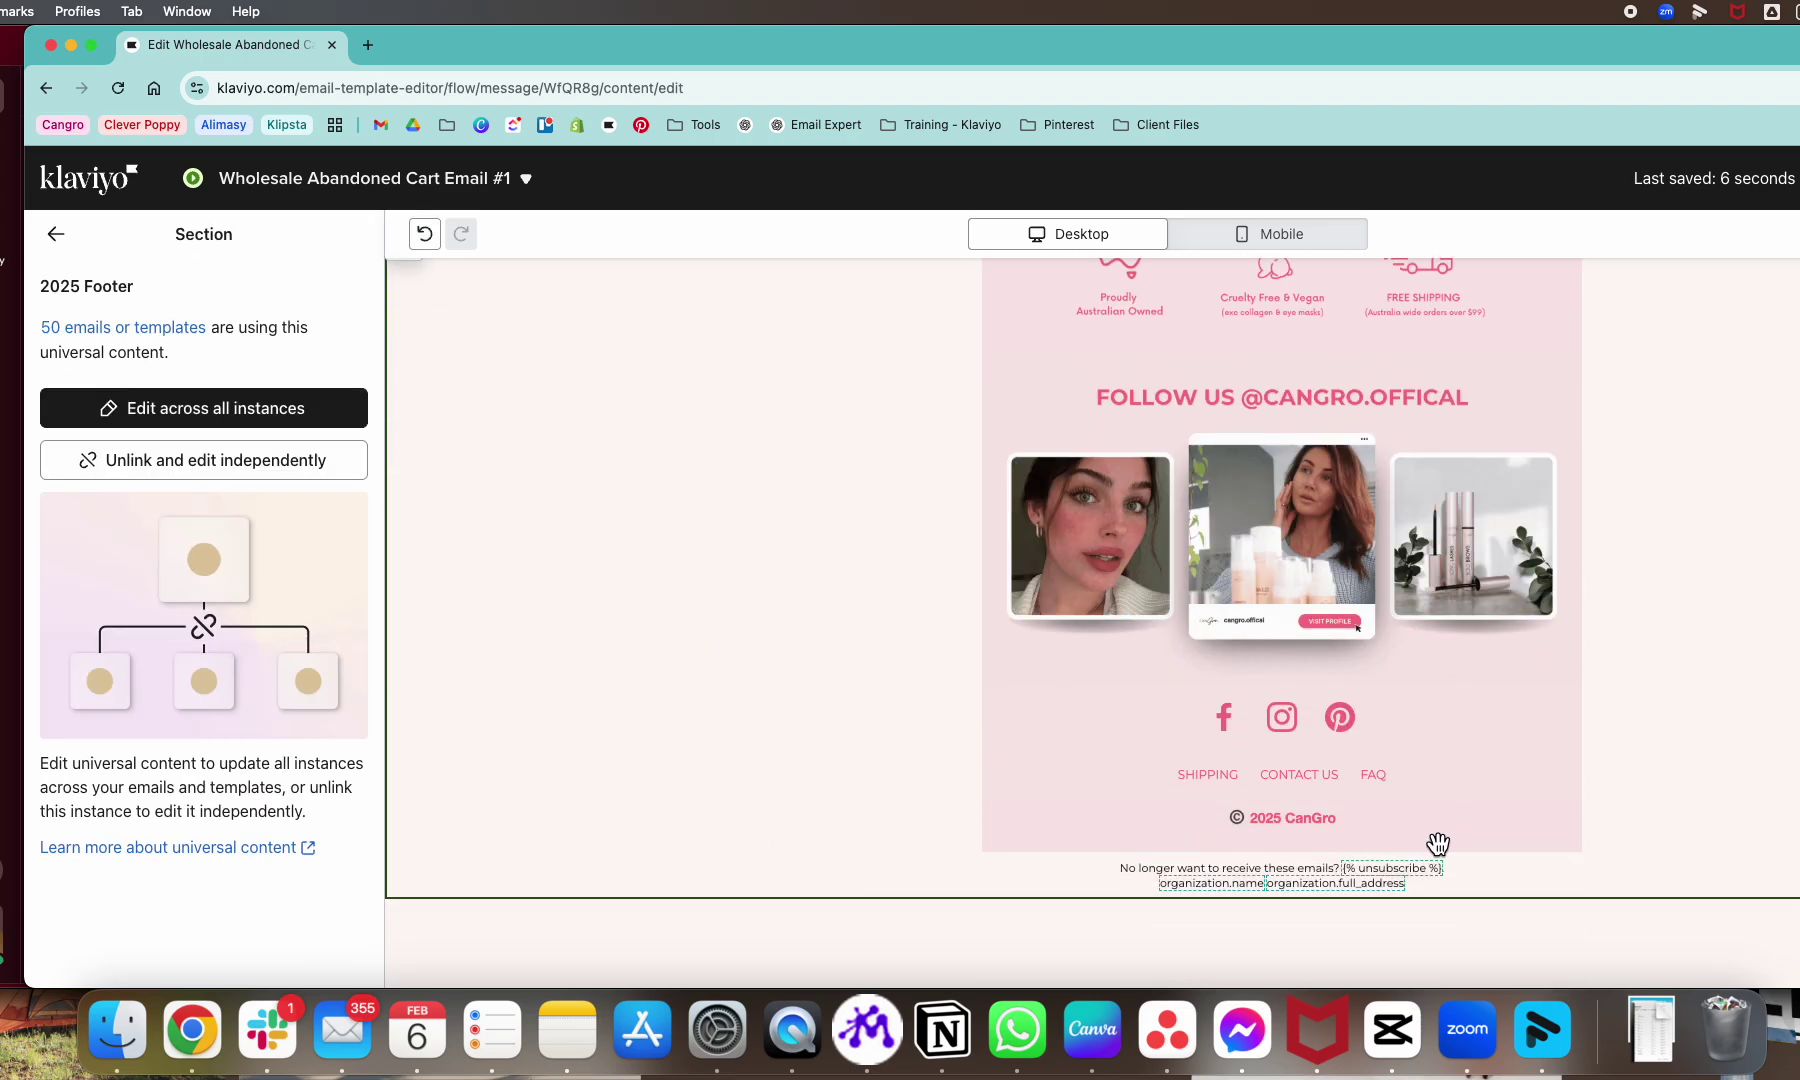
Review the email from header to footer and select the header section to show its universal content editing options
scroll(1437, 843, up, 8)
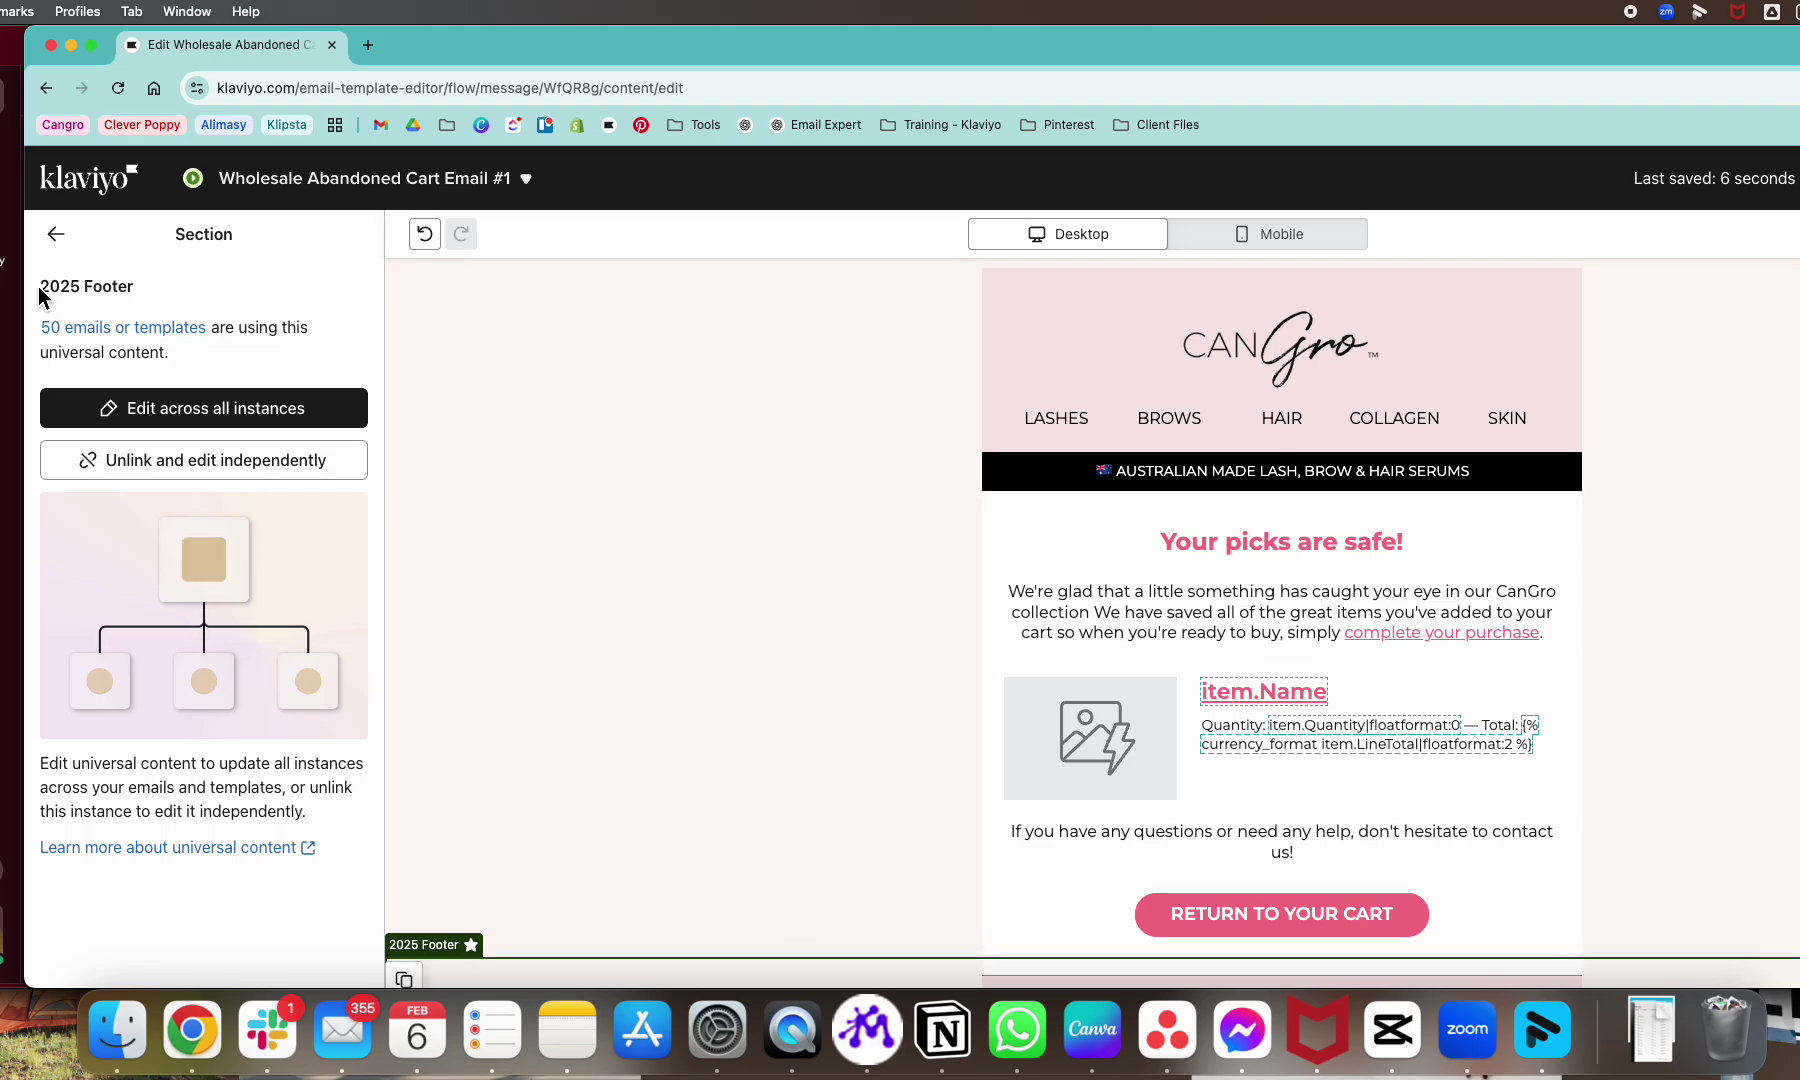
scroll(823, 470, down, 10)
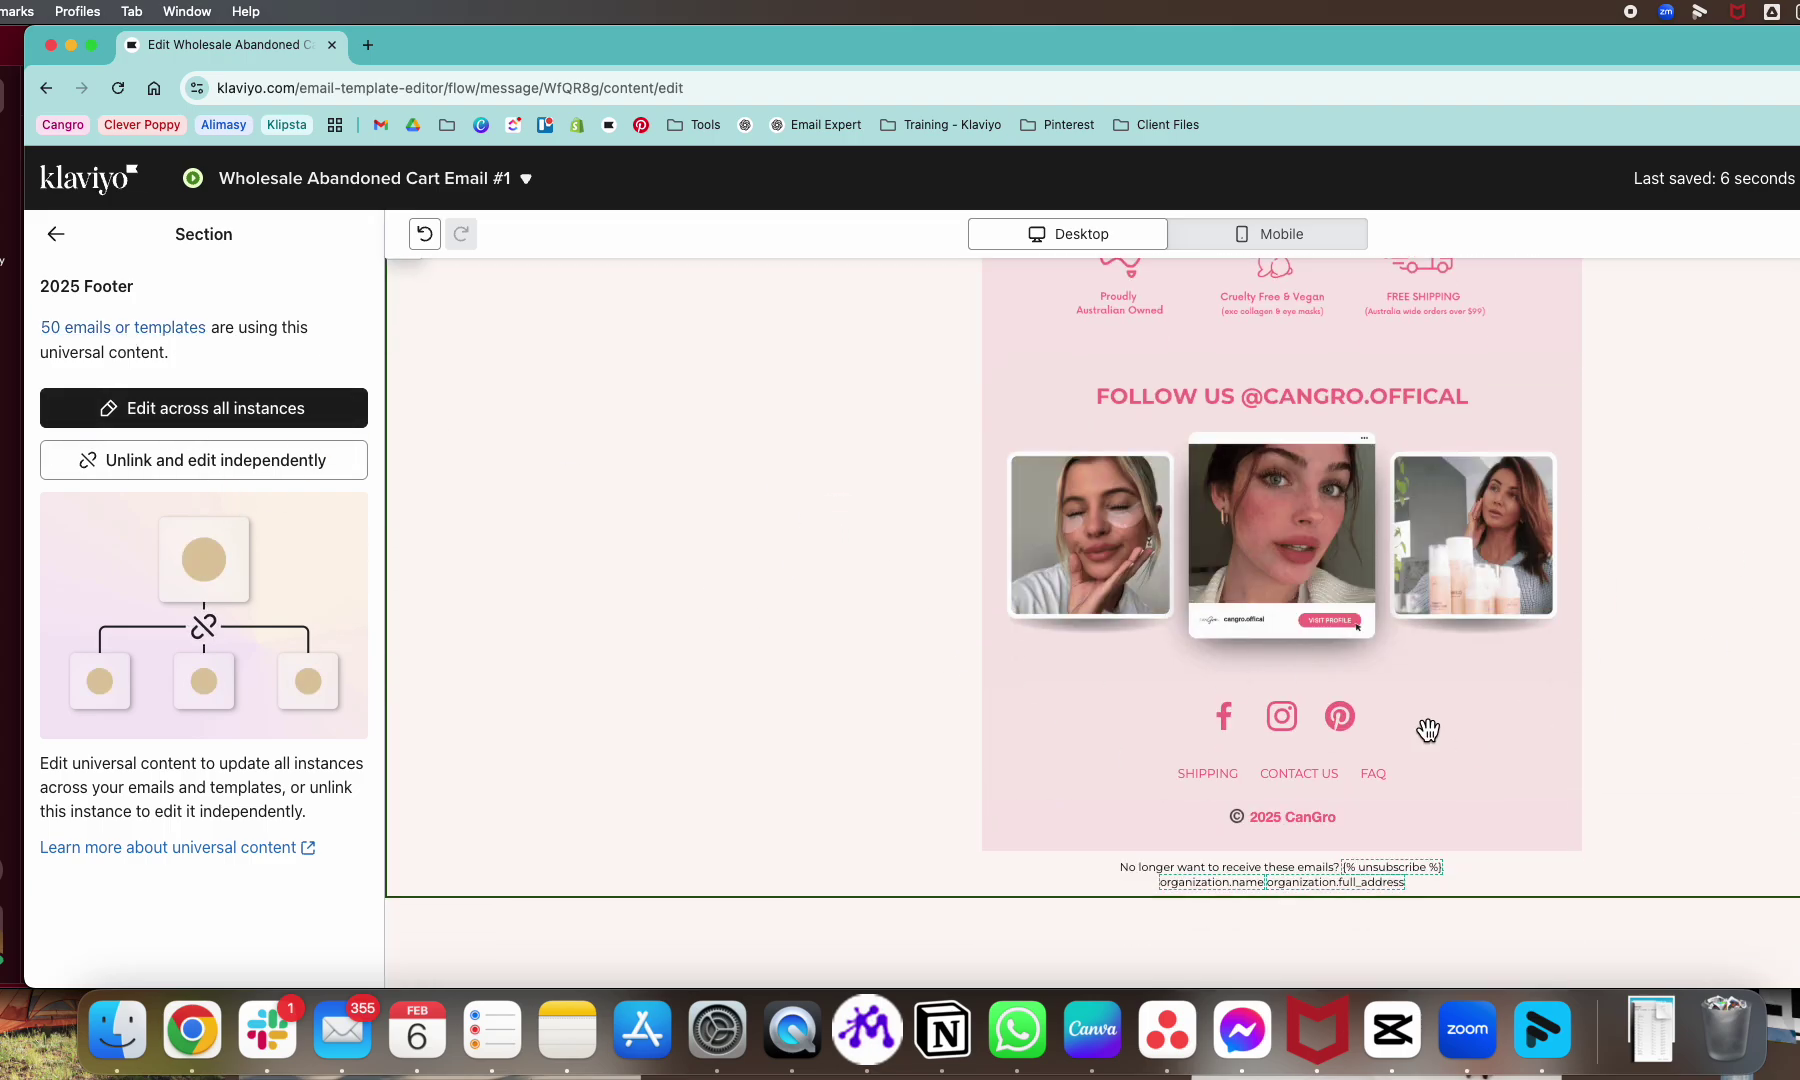
scroll(1585, 752, up, 10)
click(1537, 411)
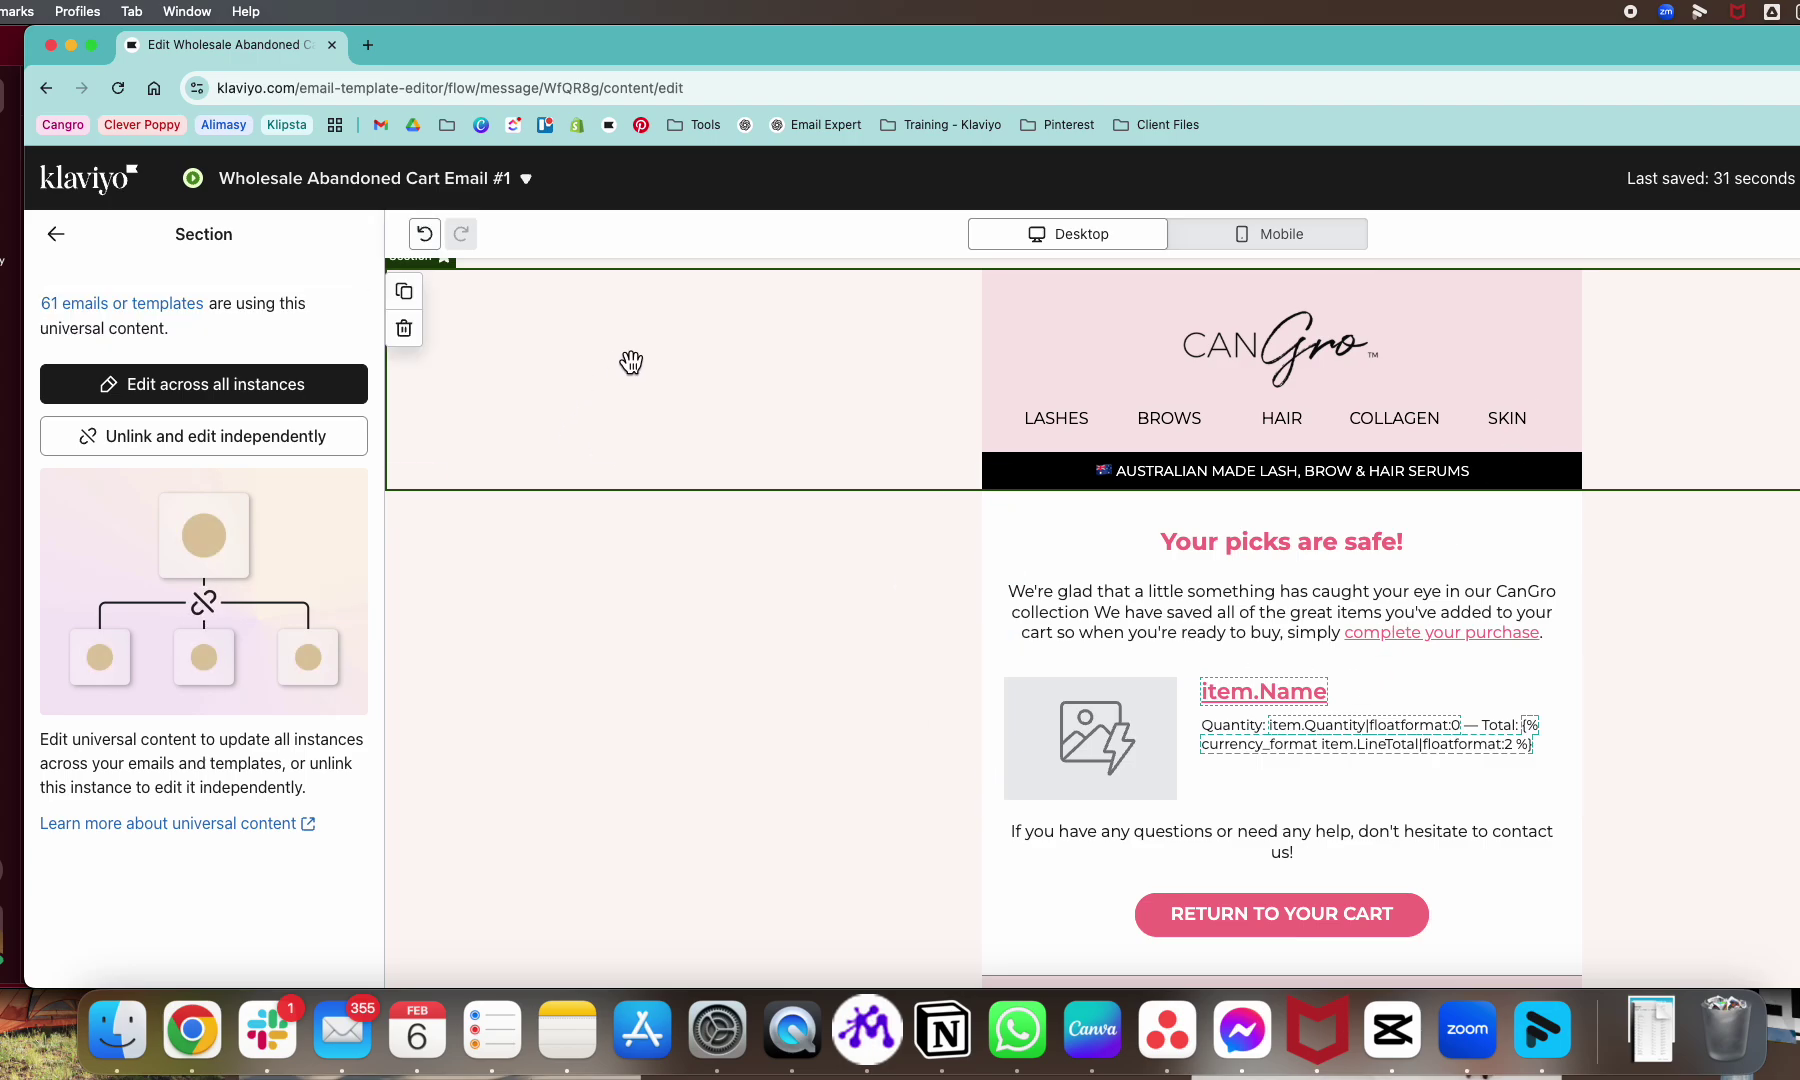
scroll(773, 661, down, 2)
scroll(773, 661, down, 2)
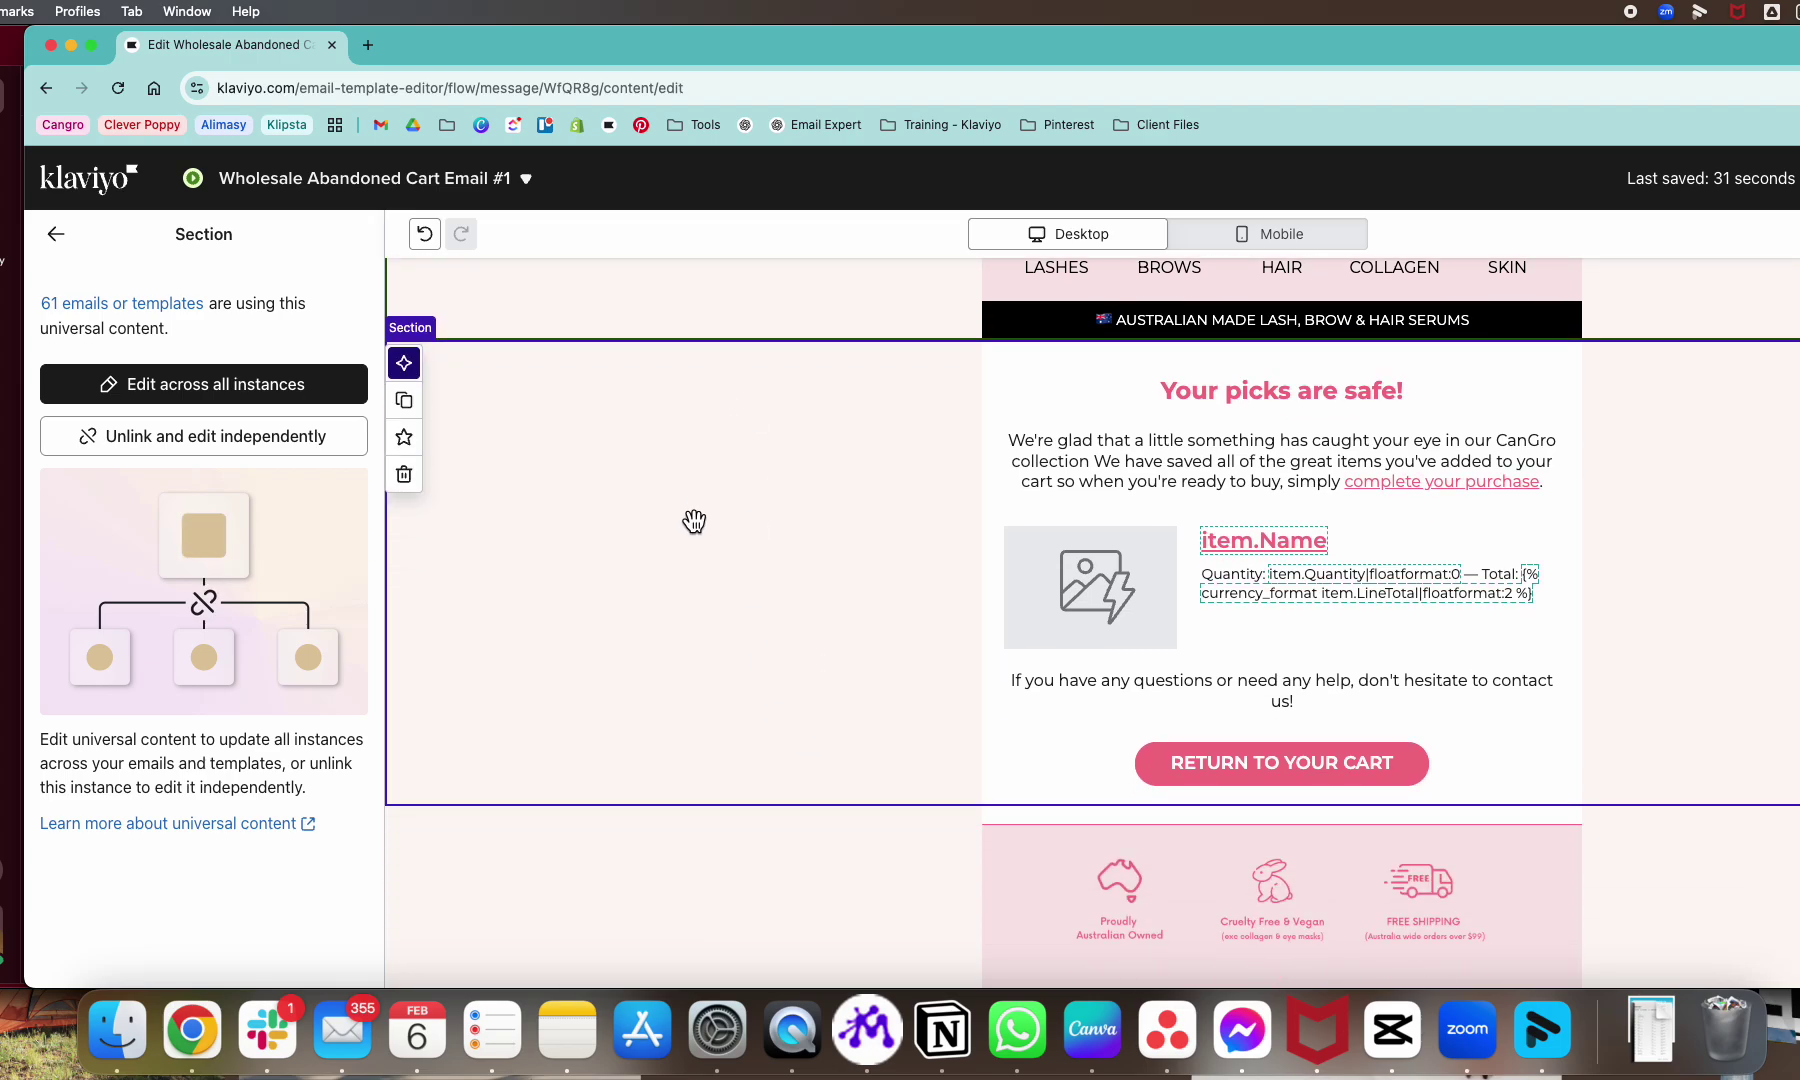
scroll(810, 770, up, 4)
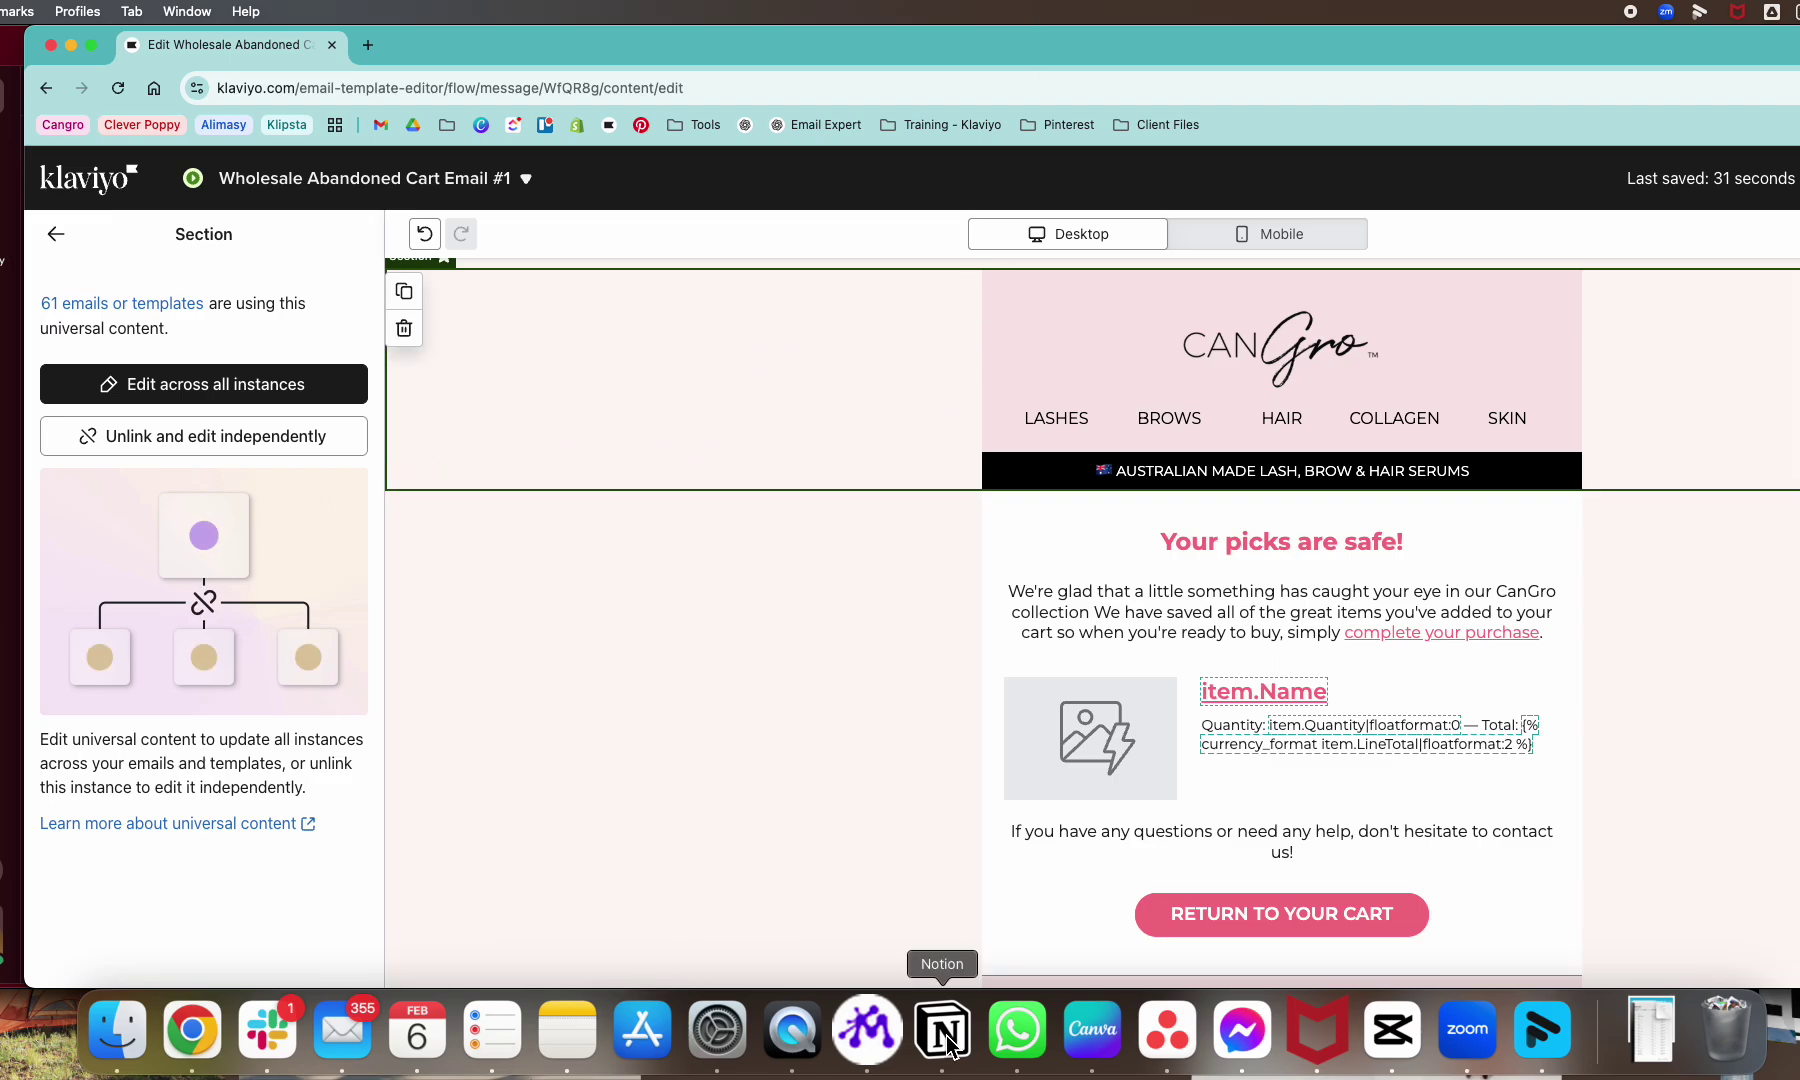
Show the text settings of the "Your picks are safe!" heading, review the email down to its footer, and return to the basic content blocks
click(1110, 530)
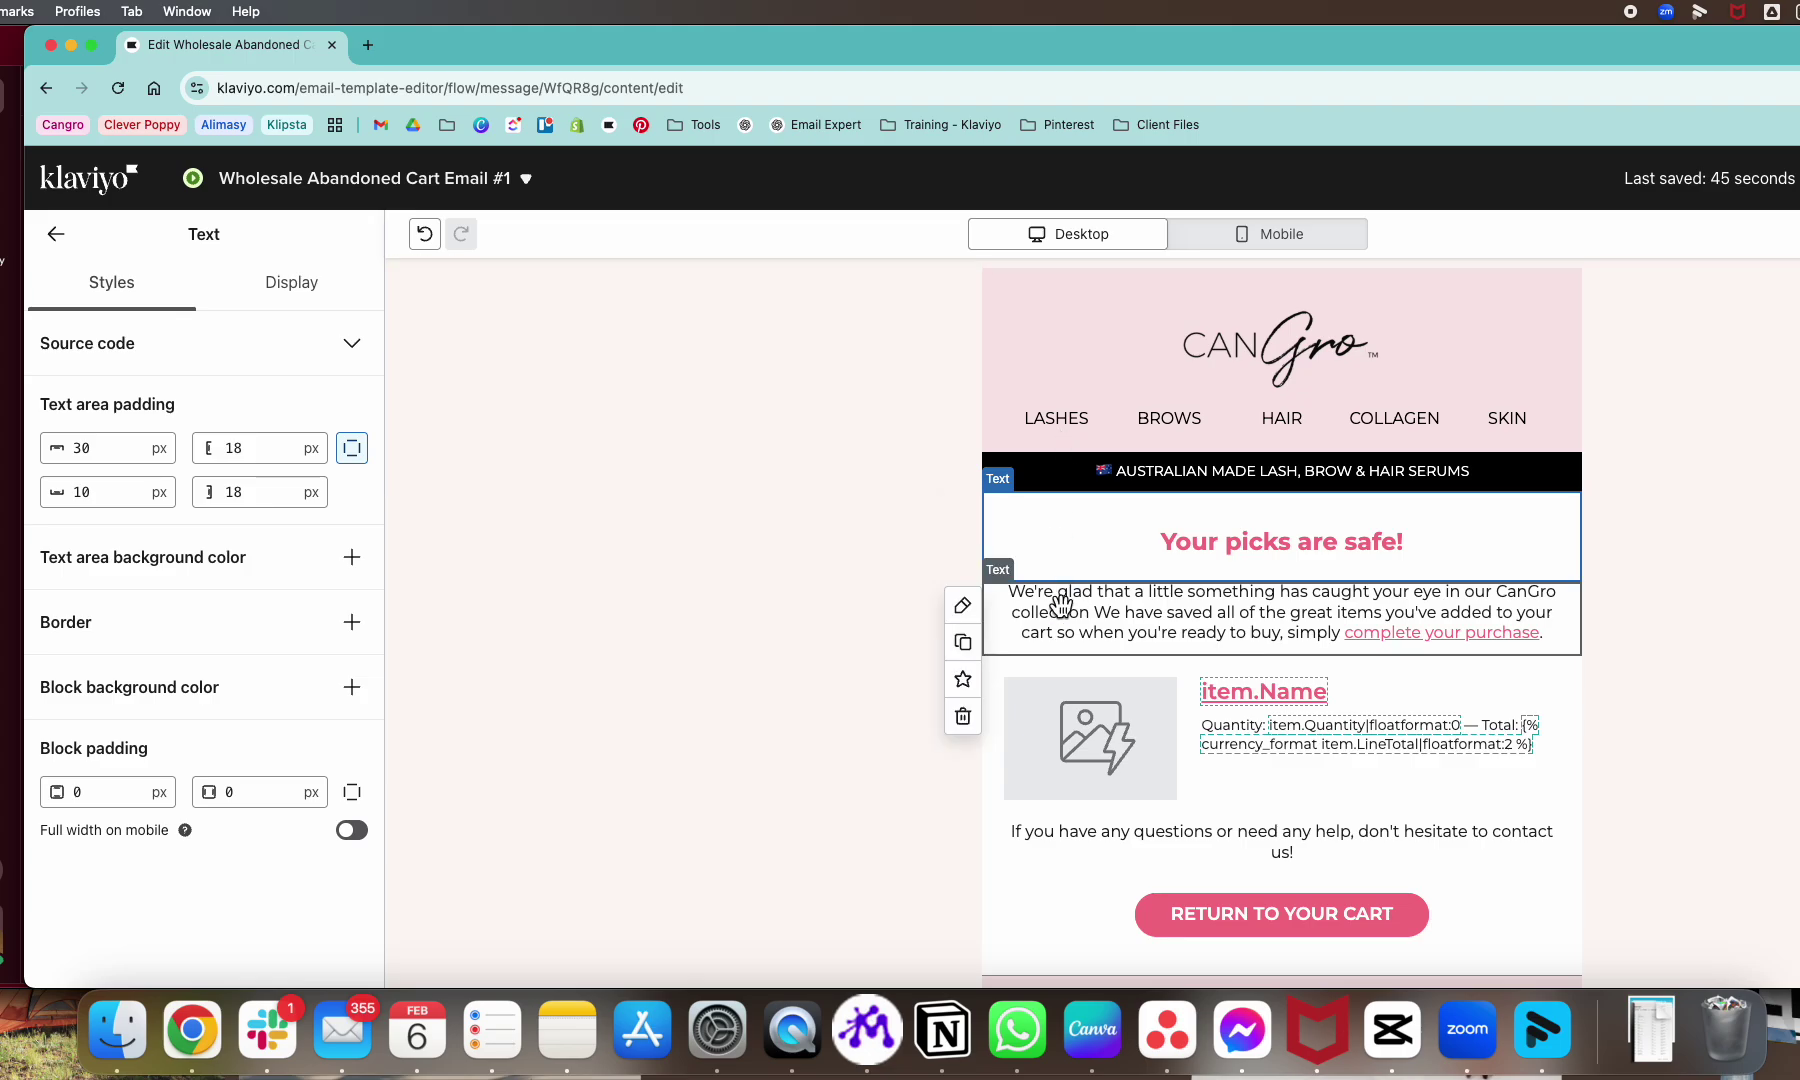
scroll(1122, 950, down, 5)
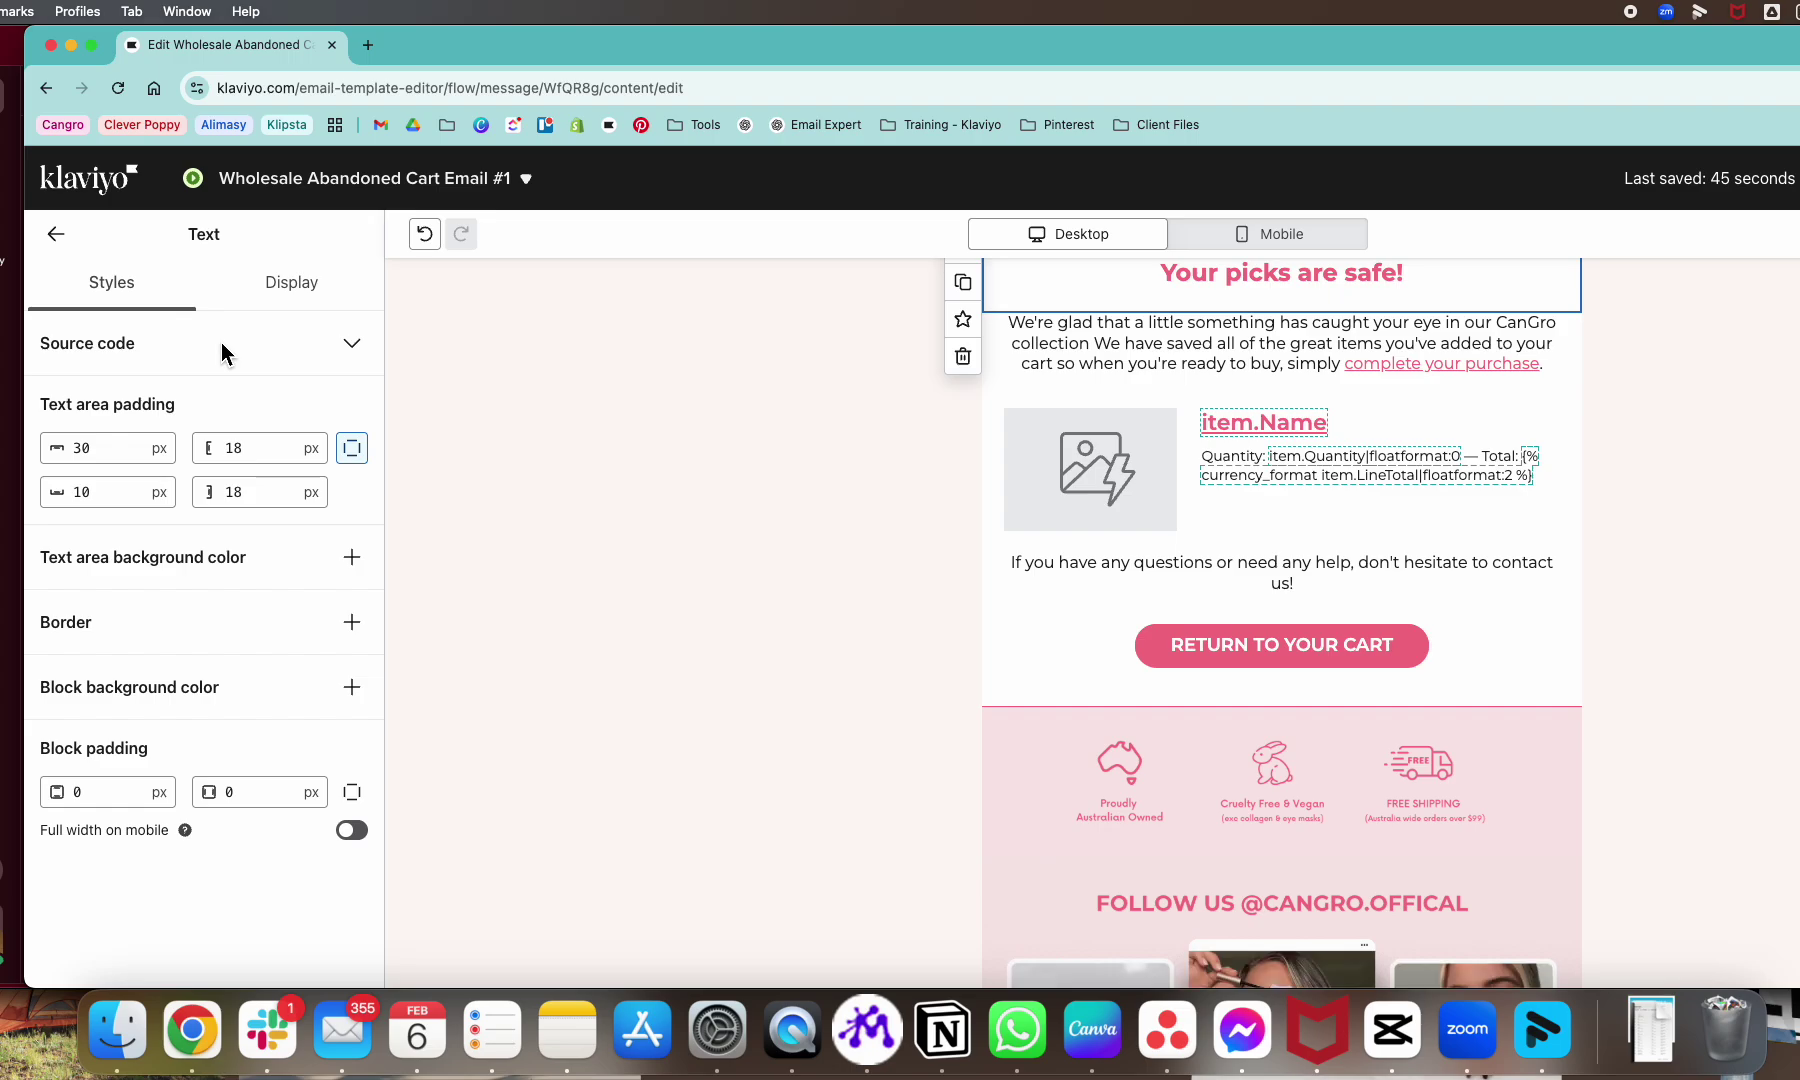
scroll(700, 560, down, 10)
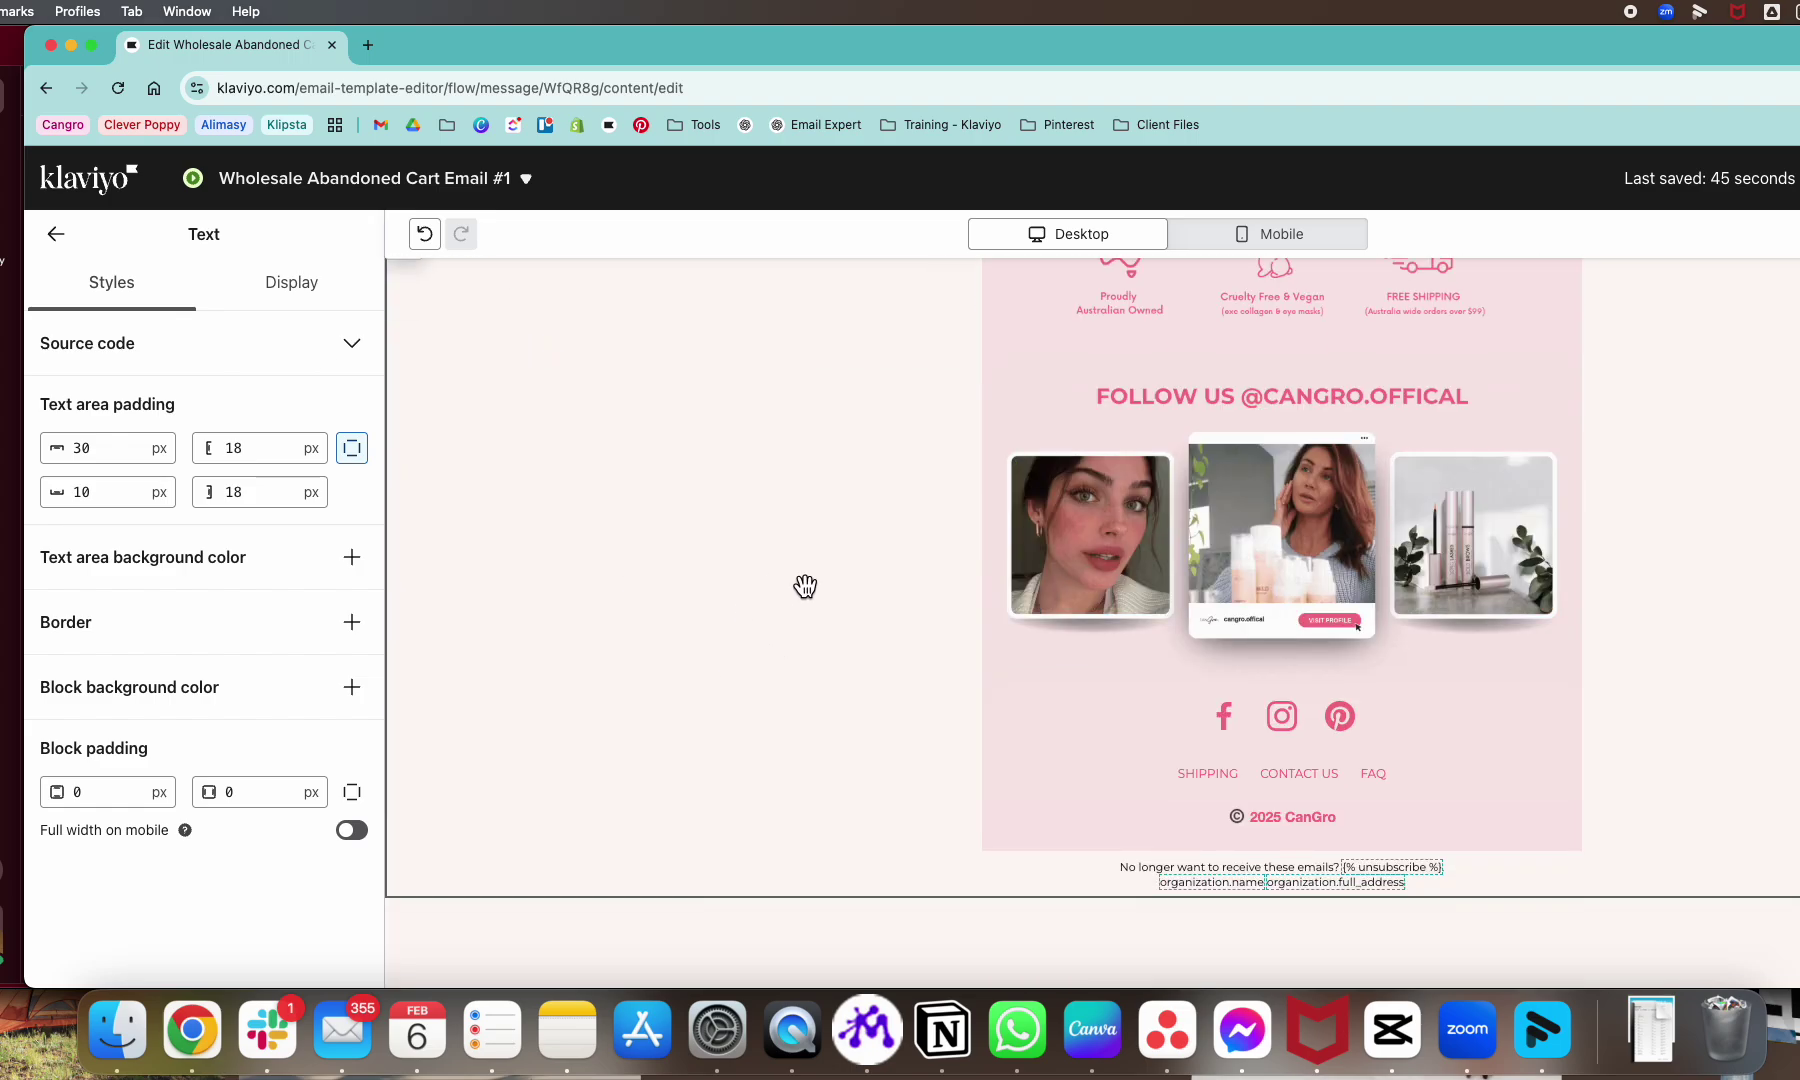
click(60, 234)
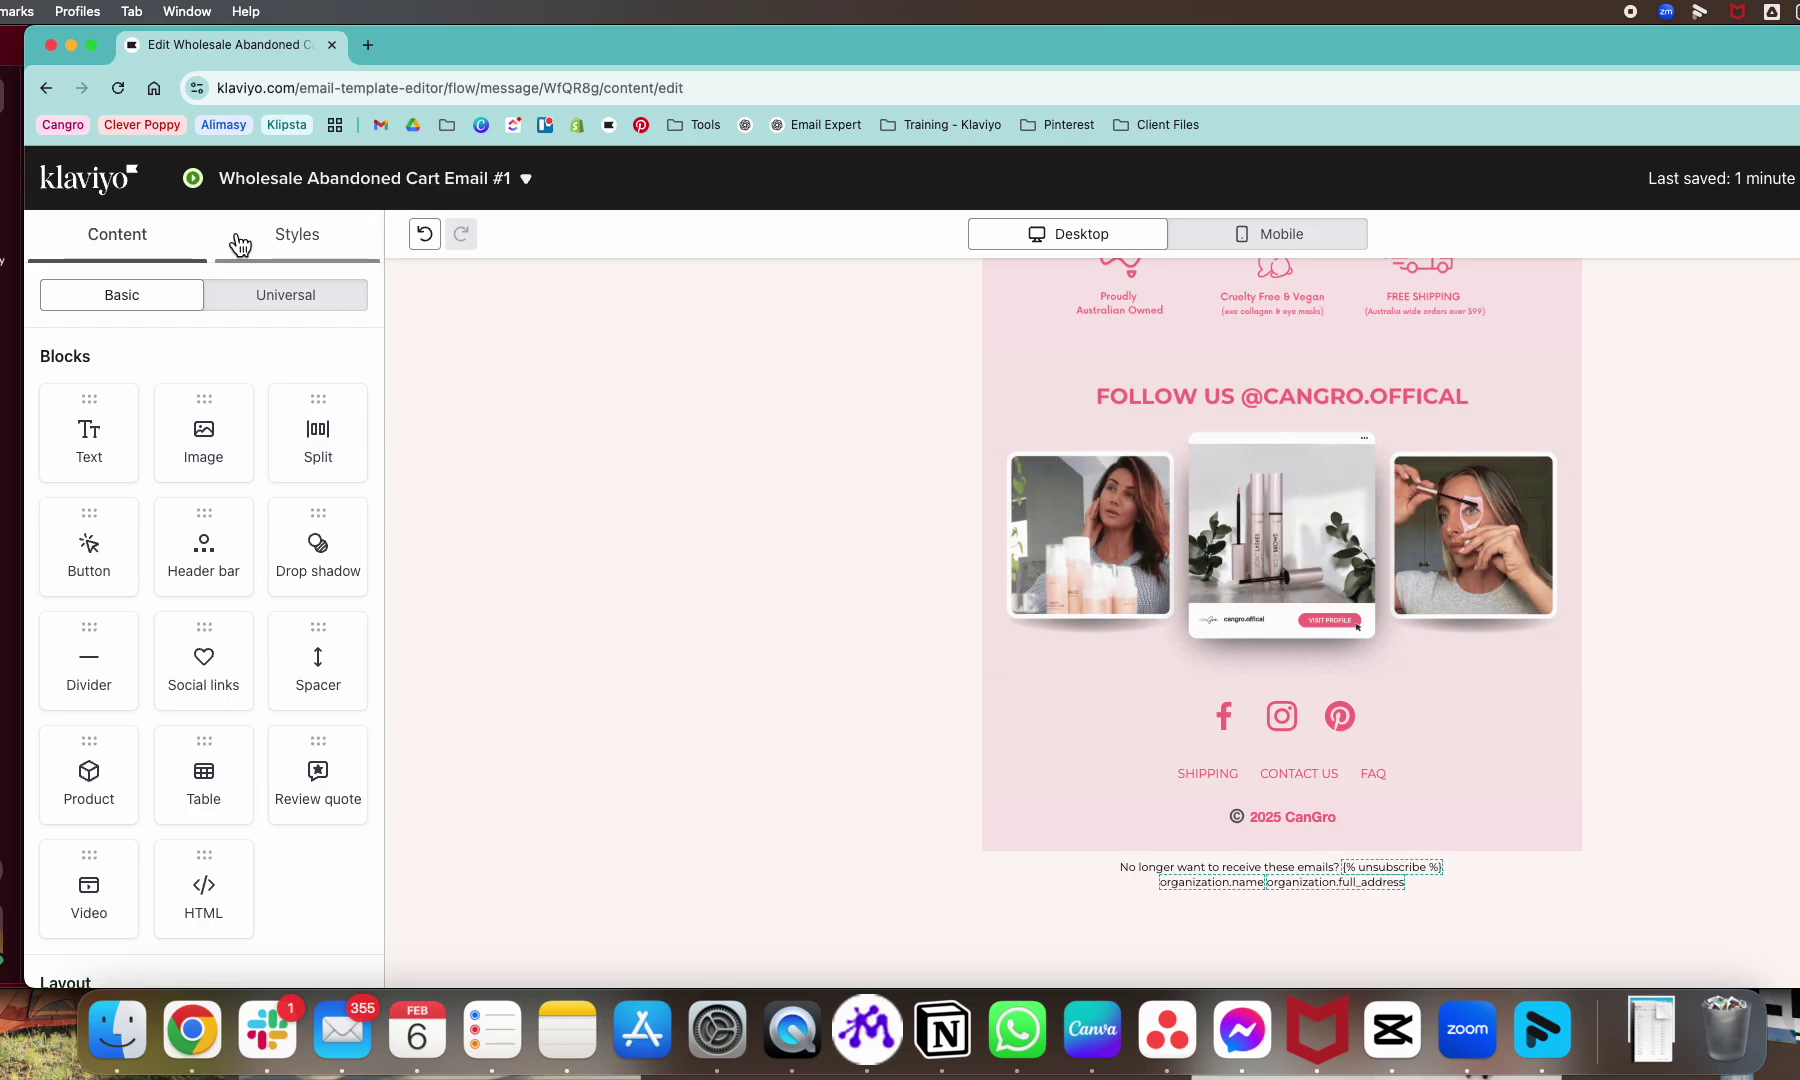
scroll(780, 622, up, 15)
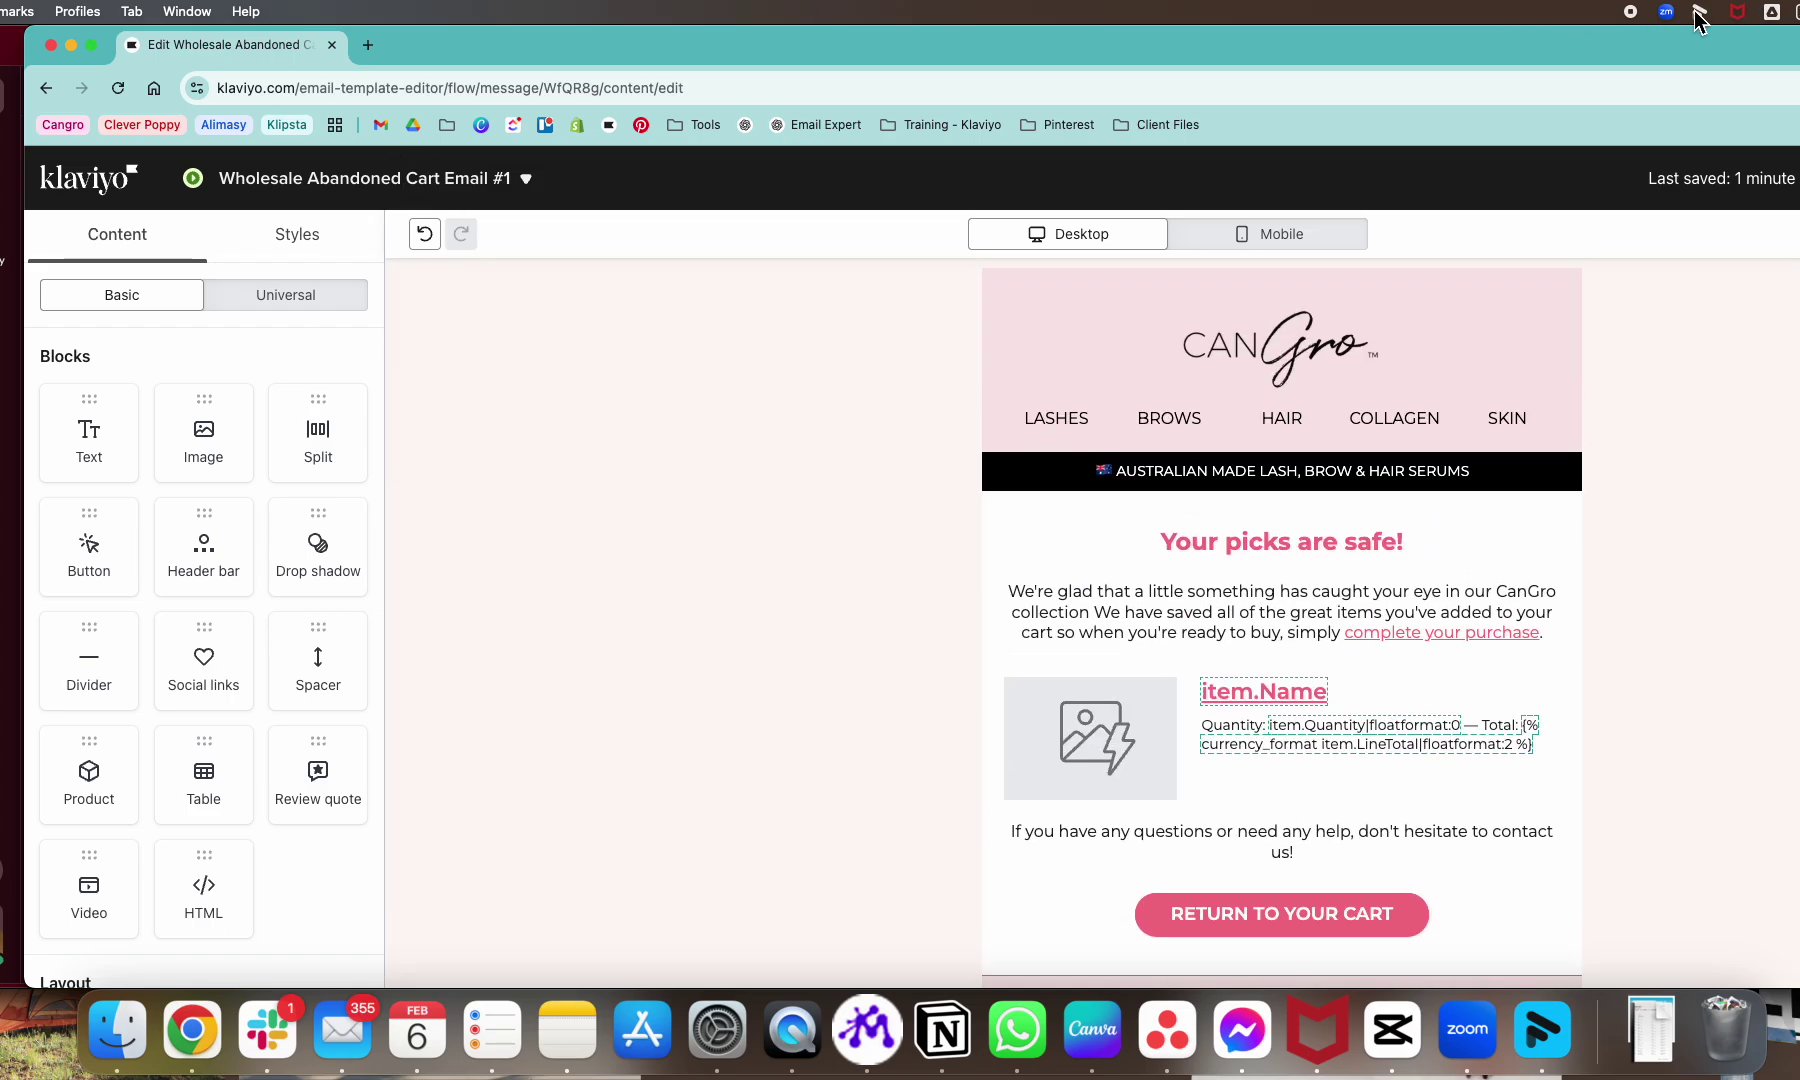